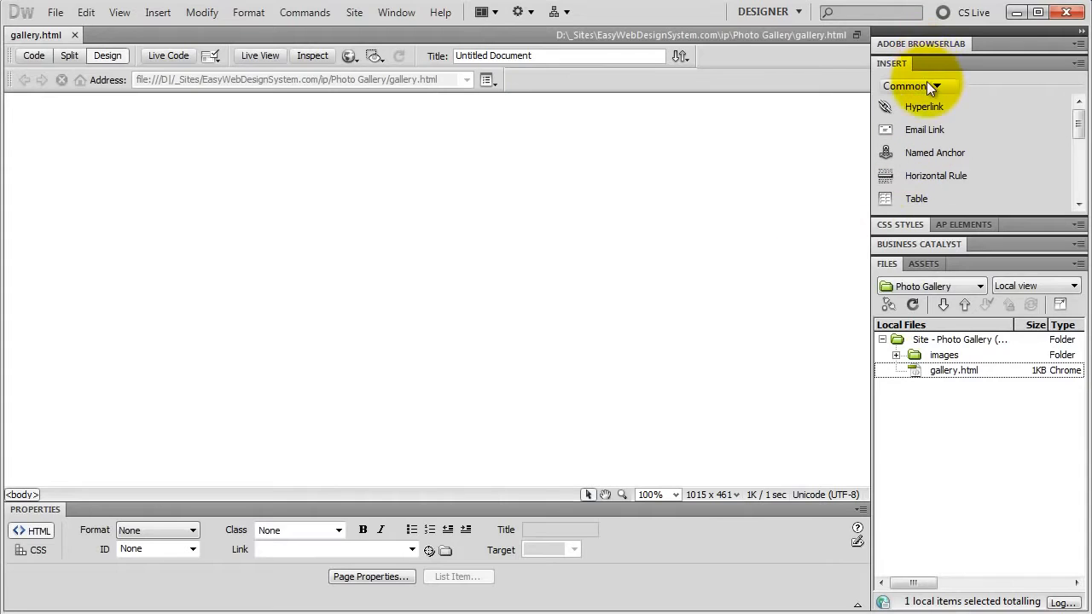
- Insert a table with 4 rows, 5 columns, 500 pixels width and zero border, padding and spacing, and align it to the center
{"action": "left_click", "coordinate": [927, 201]}
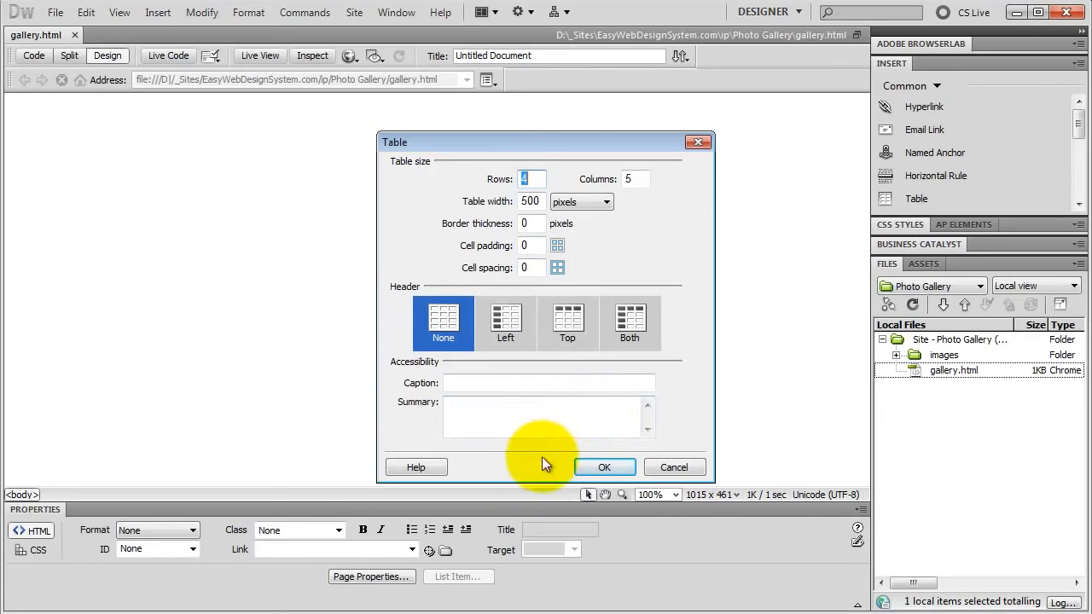
{"action": "left_click", "coordinate": [595, 471]}
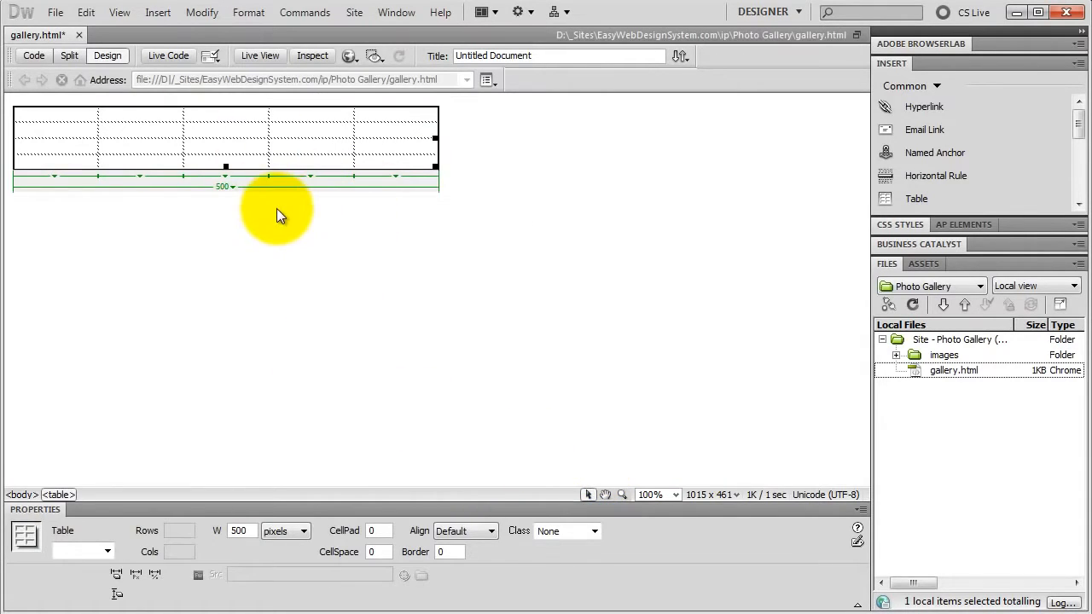
{"action": "left_click", "coordinate": [477, 532]}
{"action": "left_click", "coordinate": [464, 567]}
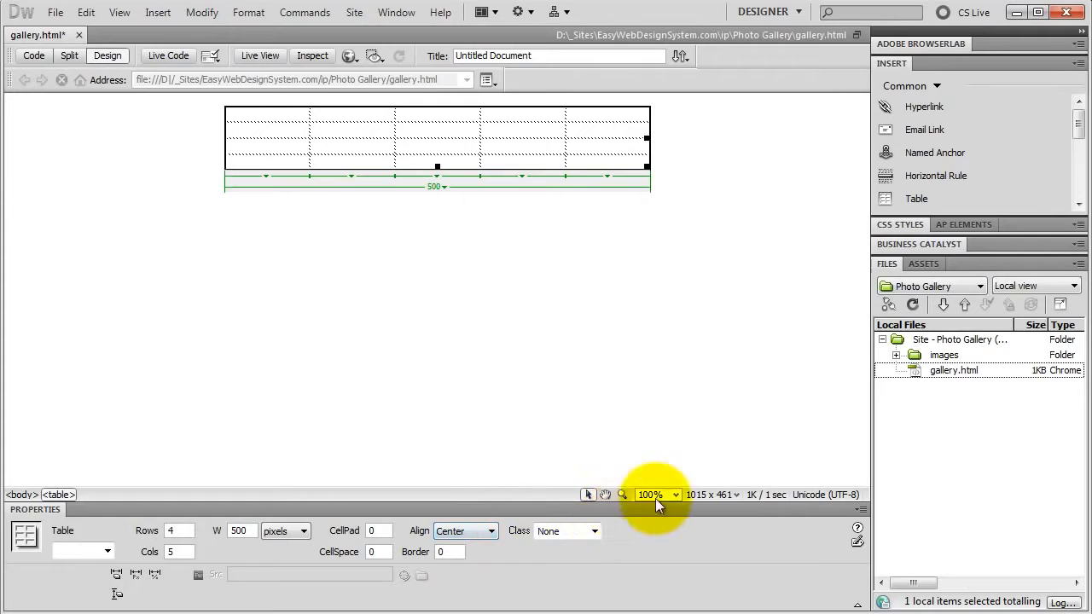
- Insert 1.png from the images folder into the first cell of the table's top row with alternate text "1"
{"action": "left_click", "coordinate": [895, 355]}
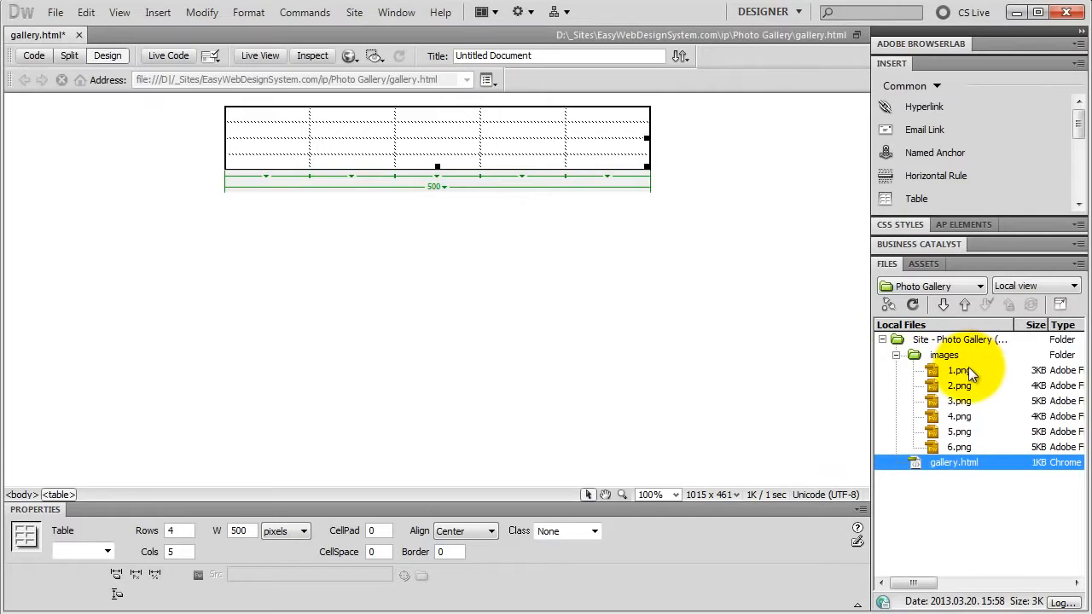
{"action": "left_click_drag", "start_coordinate": [960, 371], "coordinate": [269, 113]}
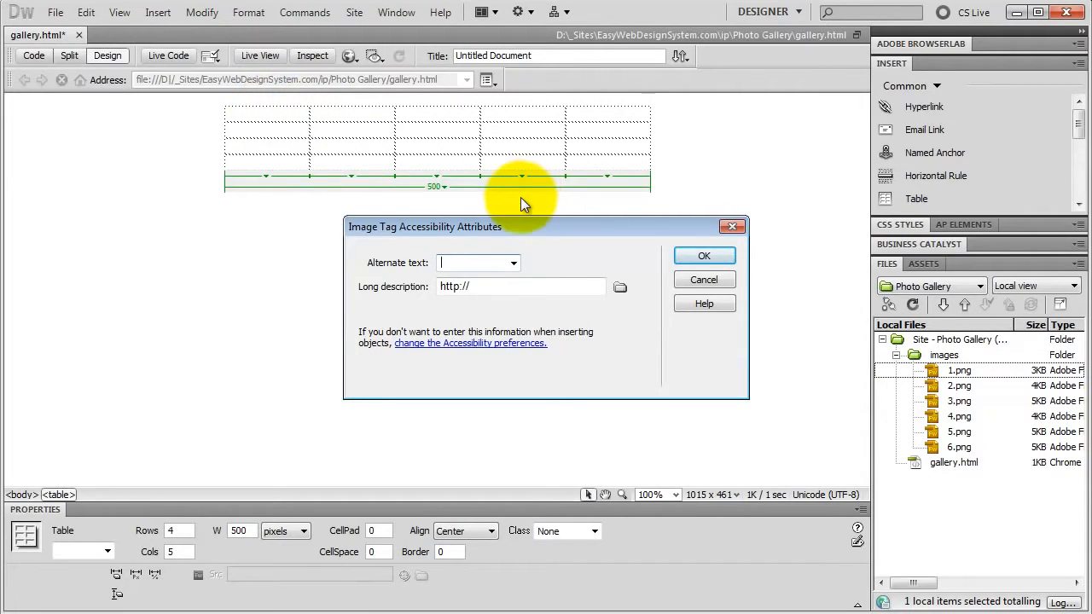
{"action": "type", "text": "1"}
{"action": "left_click", "coordinate": [716, 256]}
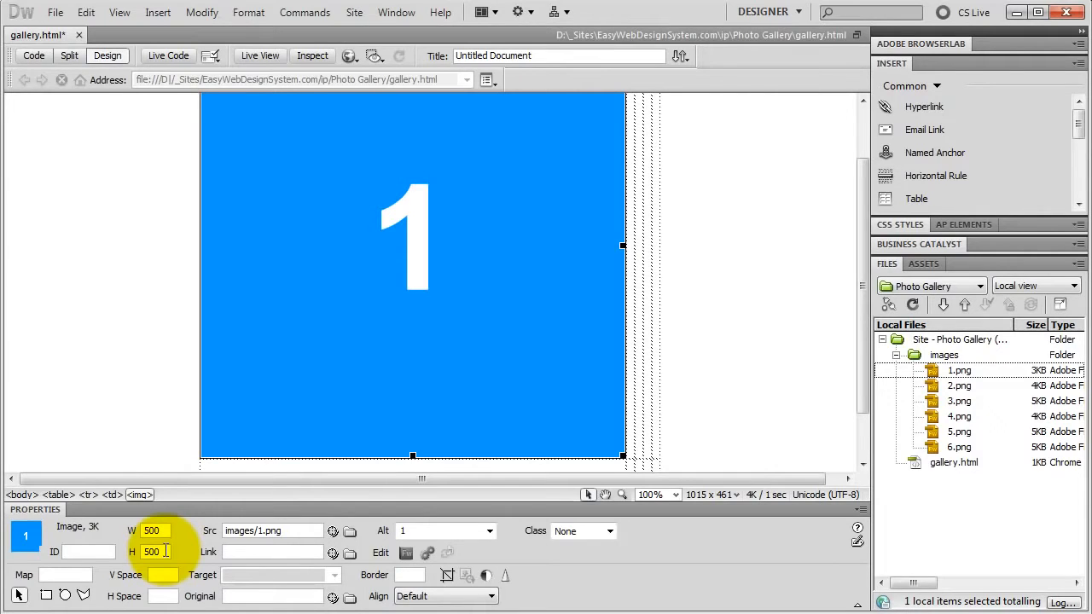
- Set the width and height of image 1 to 150 pixels each
{"action": "double_click", "coordinate": [162, 530]}
{"action": "type", "text": "15"}
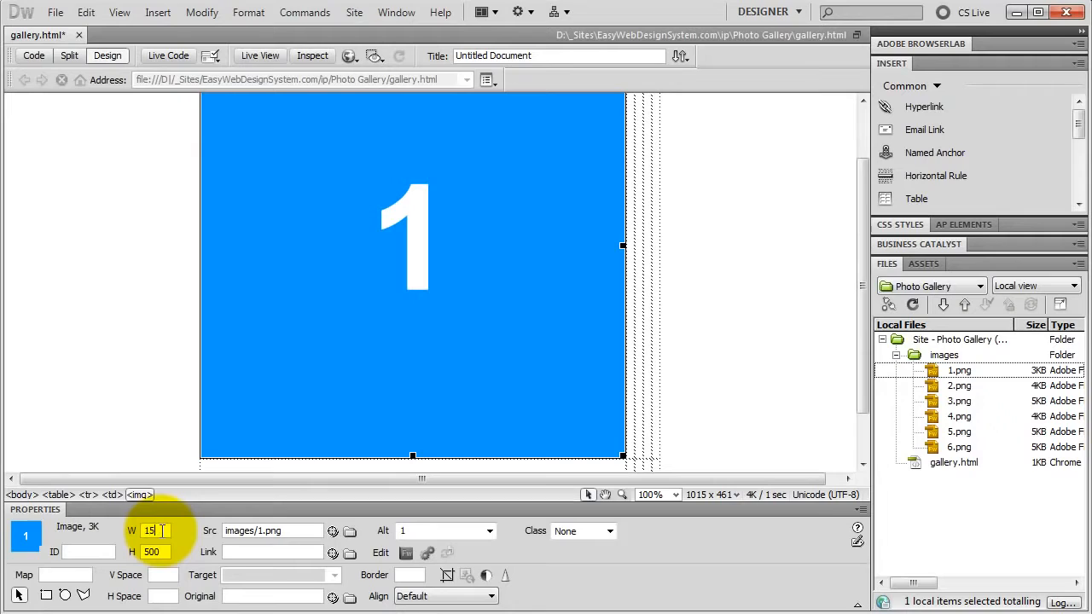
{"action": "type", "text": "0"}
{"action": "double_click", "coordinate": [162, 552]}
{"action": "type", "text": "15"}
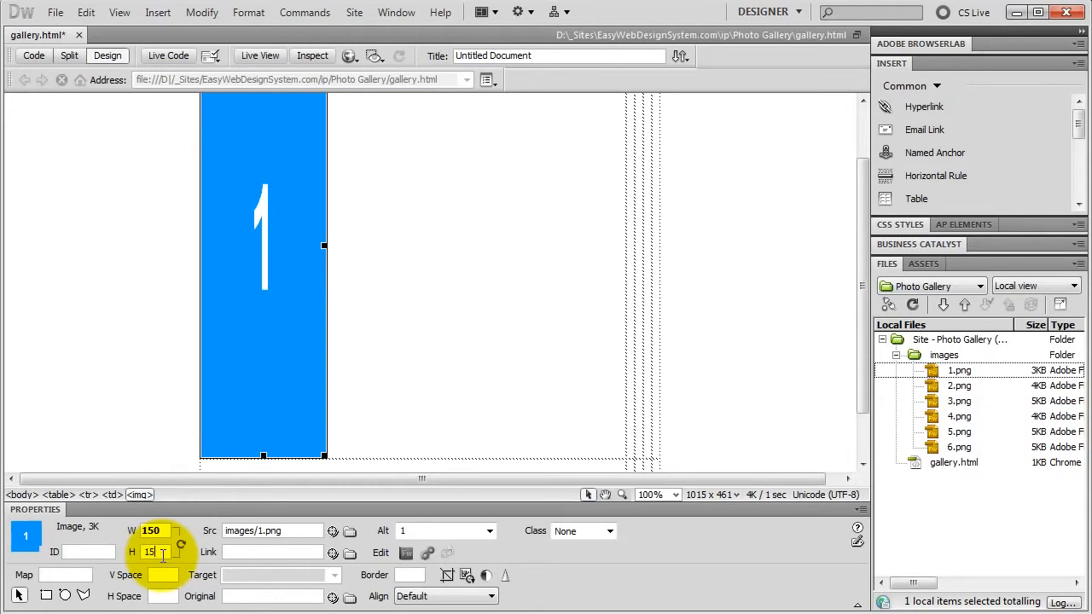
{"action": "type", "text": "0"}
{"action": "key", "text": "Return"}
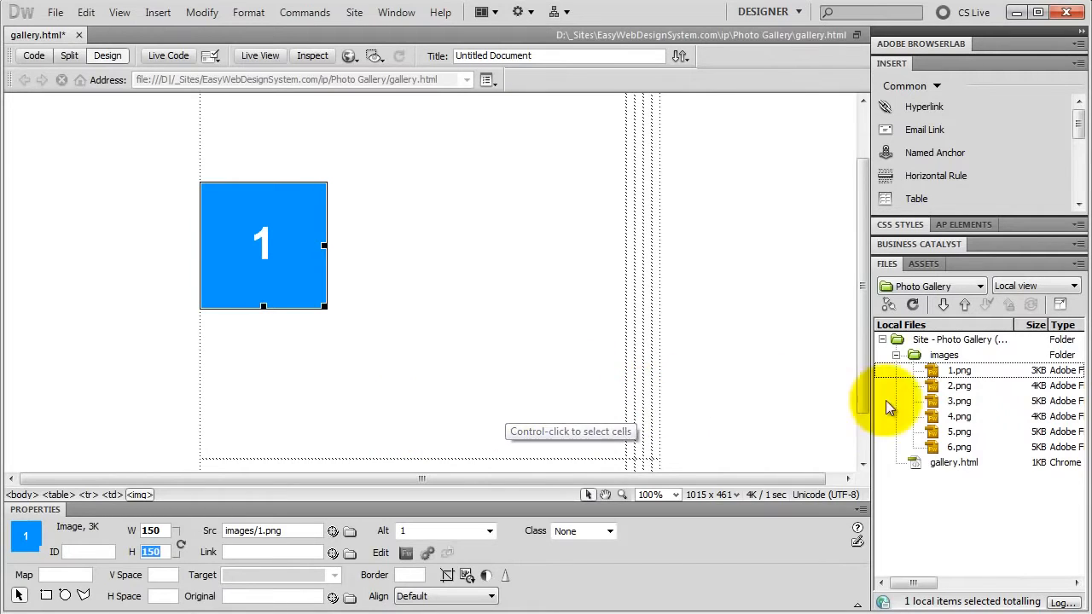
- Insert 2.png into the third column of the table's top row with alternate text "2"
{"action": "left_click", "coordinate": [956, 388]}
{"action": "left_click_drag", "start_coordinate": [956, 388], "coordinate": [640, 272]}
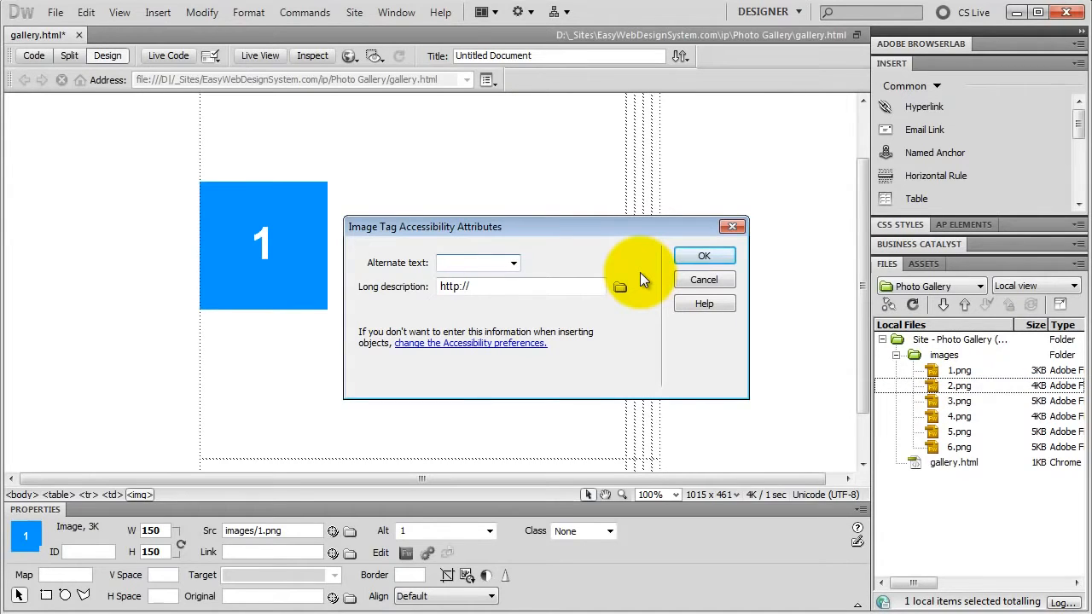
{"action": "left_click", "coordinate": [715, 257]}
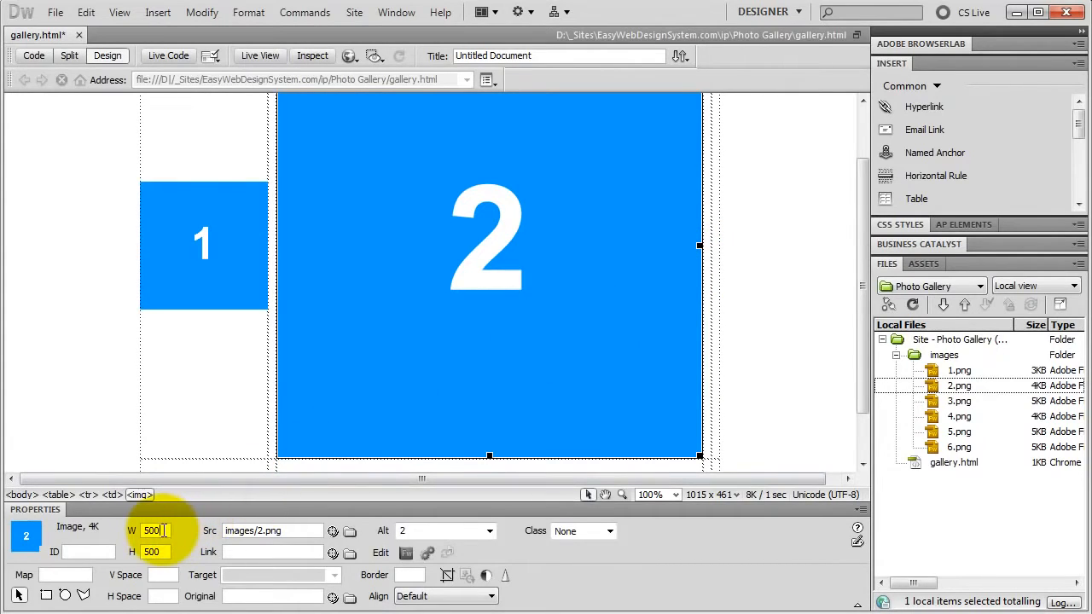
- Set the width and height of image 2 to 150 pixels each
{"action": "double_click", "coordinate": [158, 530]}
{"action": "type", "text": "150"}
{"action": "double_click", "coordinate": [158, 552]}
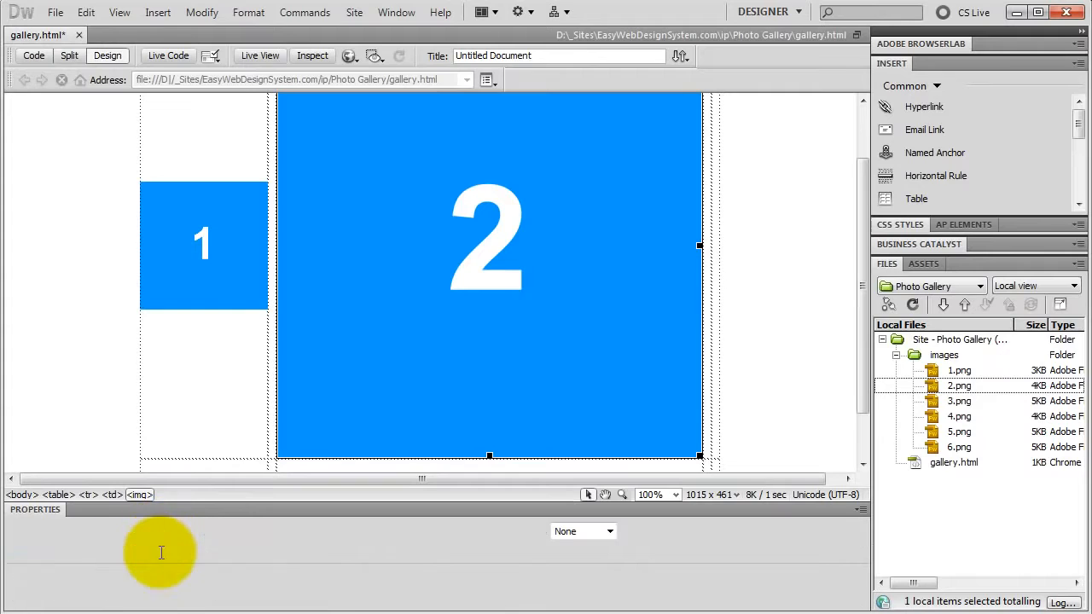
{"action": "type", "text": "150"}
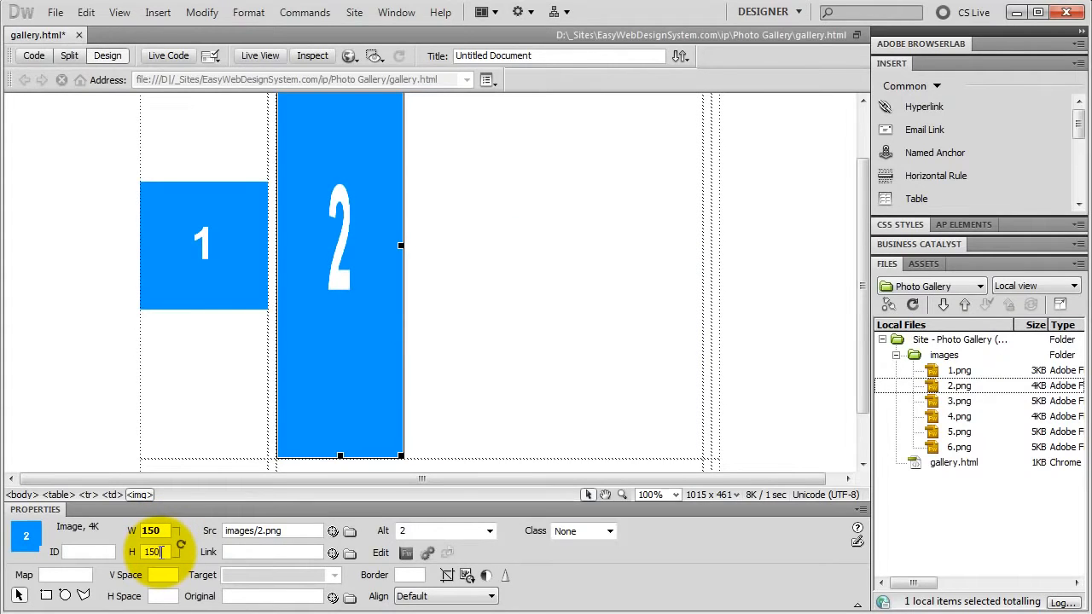
{"action": "key", "text": "Return"}
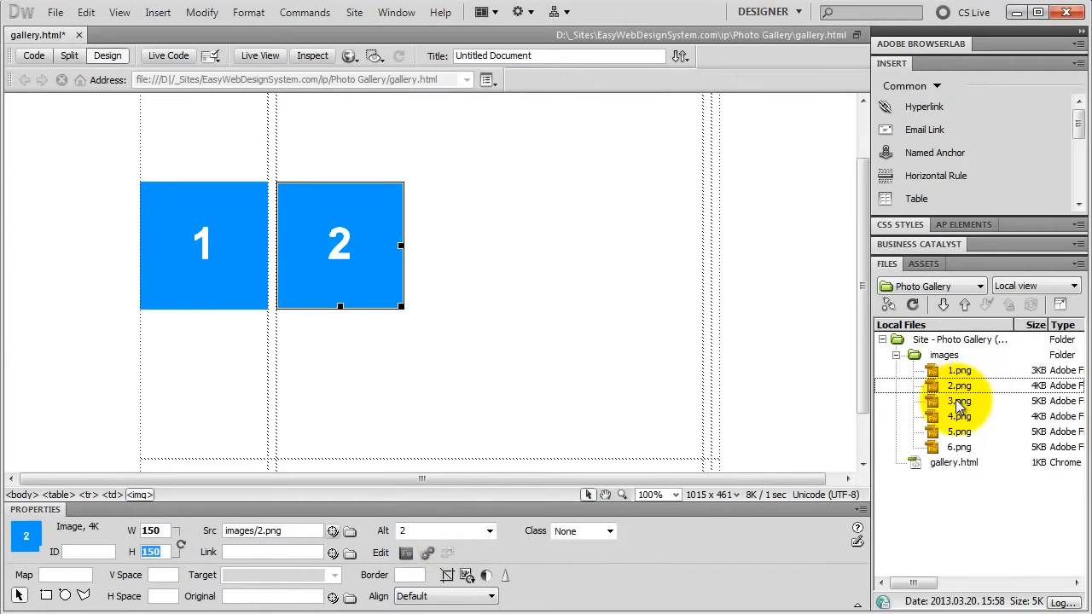
- Insert 3.png into the fifth column of the table's top row with alternate text "3"
{"action": "left_click_drag", "start_coordinate": [957, 400], "coordinate": [717, 252]}
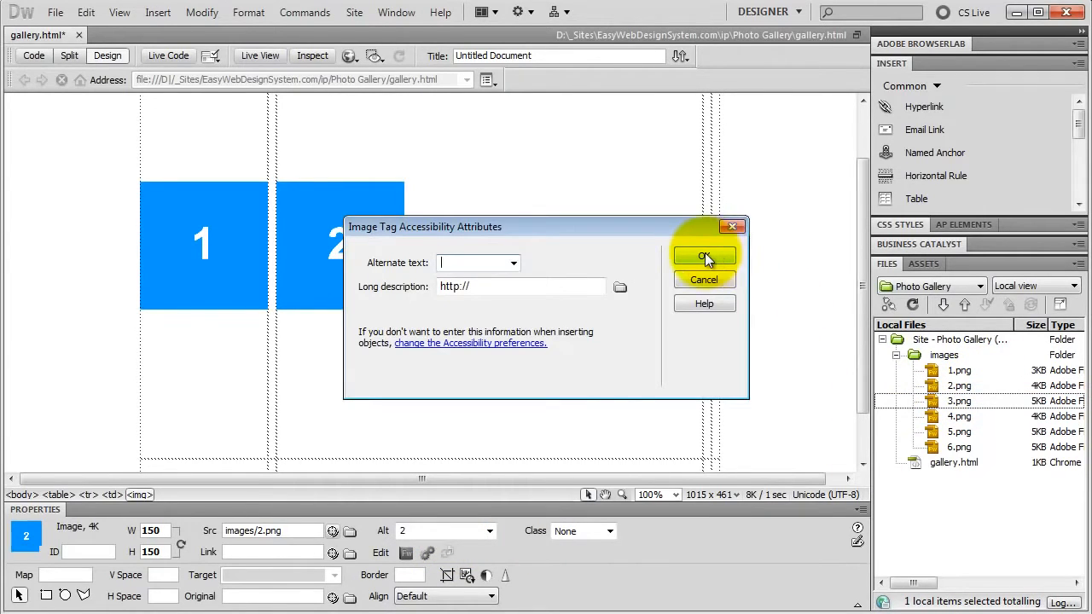
{"action": "type", "text": "3"}
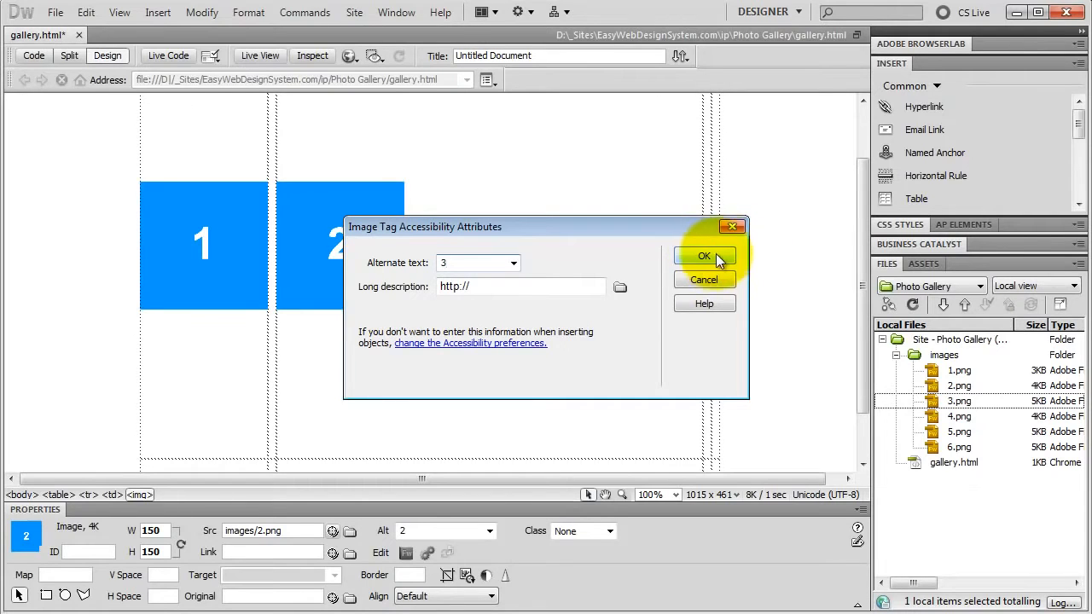
{"action": "left_click", "coordinate": [701, 256]}
- Set the width and height of image 3 to 150 pixels each
{"action": "double_click", "coordinate": [157, 531]}
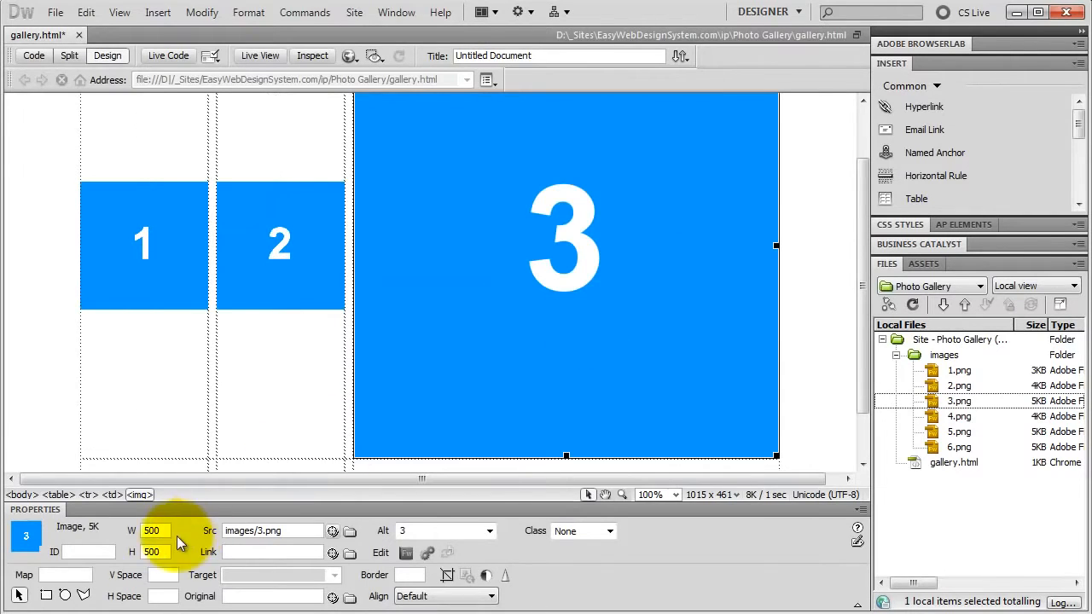
{"action": "type", "text": "150"}
{"action": "double_click", "coordinate": [162, 552]}
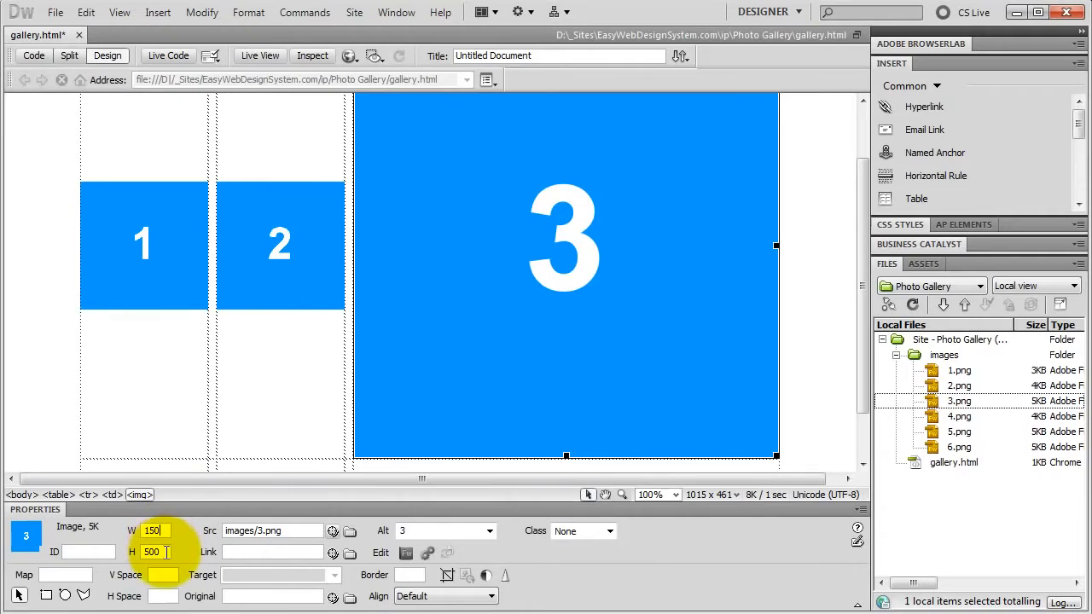
{"action": "type", "text": "150"}
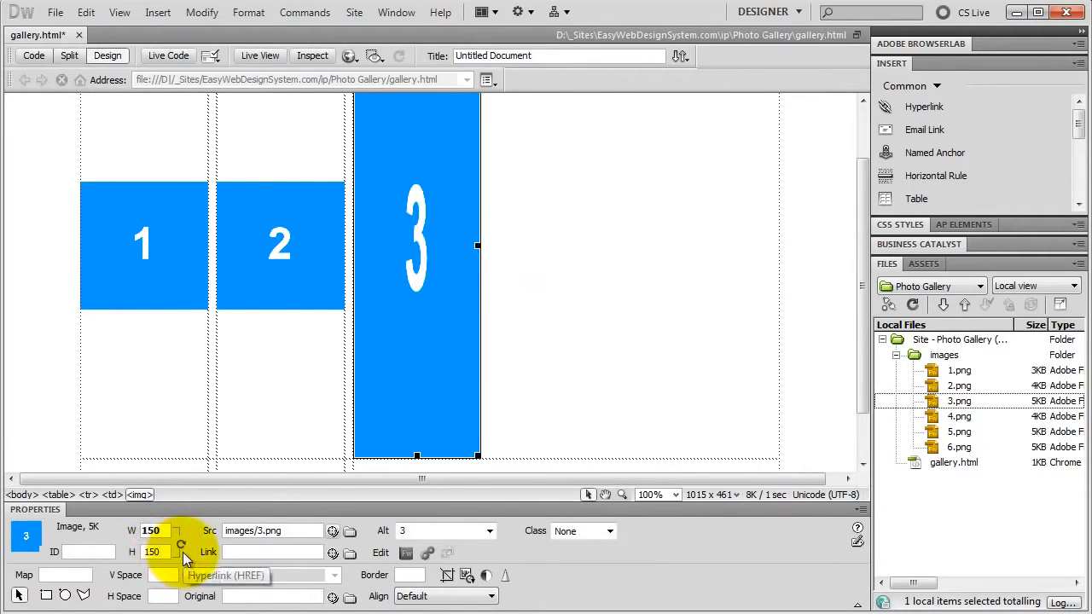
{"action": "key", "text": "Return"}
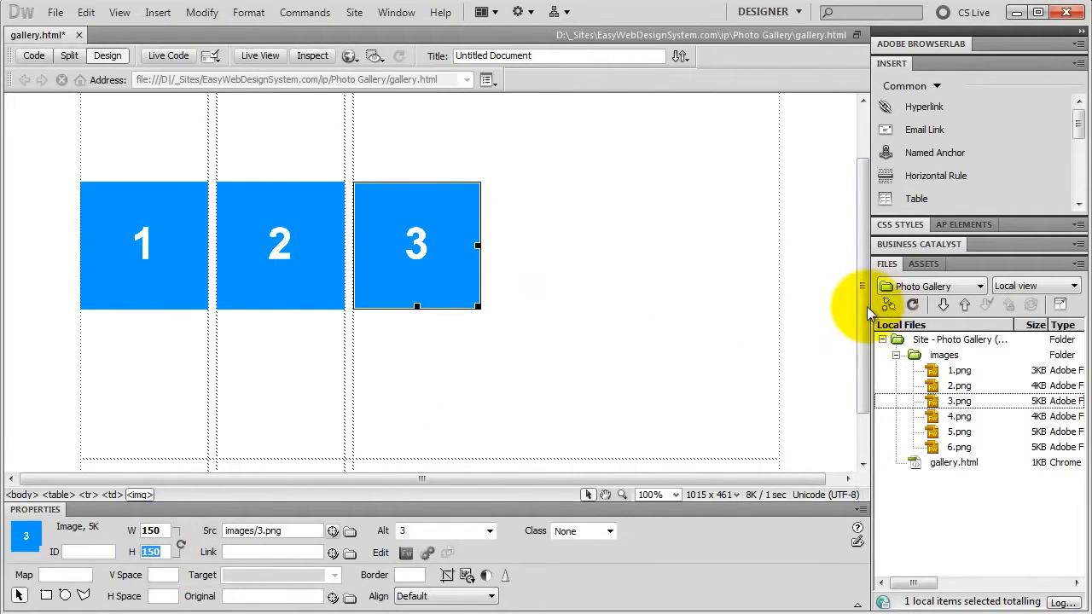
- Insert 4.png into the first cell of the table's third row with alternate text "4"
{"action": "left_click", "coordinate": [183, 388]}
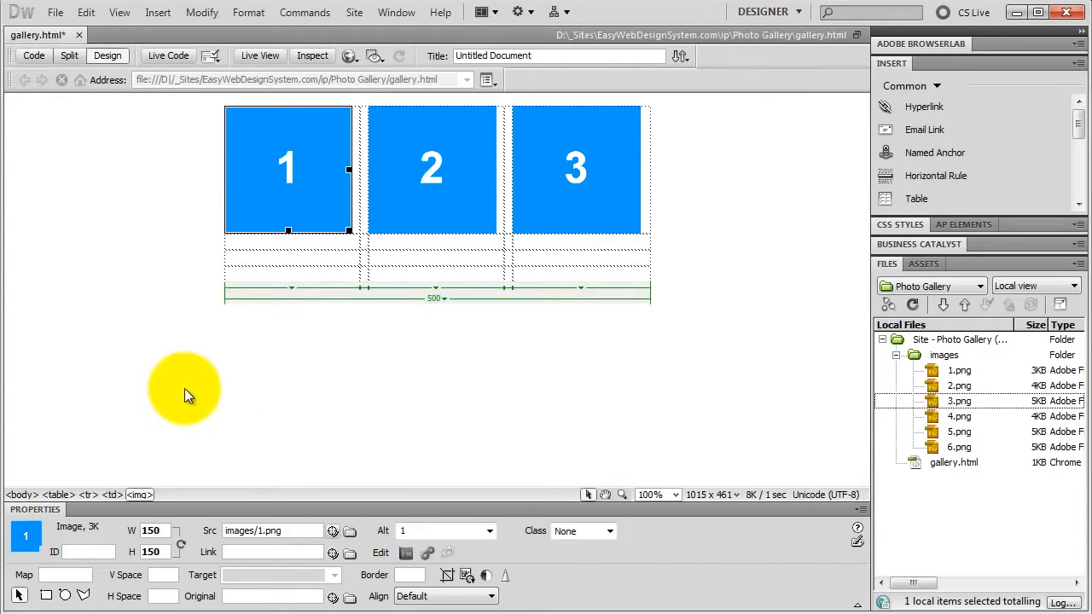
{"action": "left_click", "coordinate": [260, 258]}
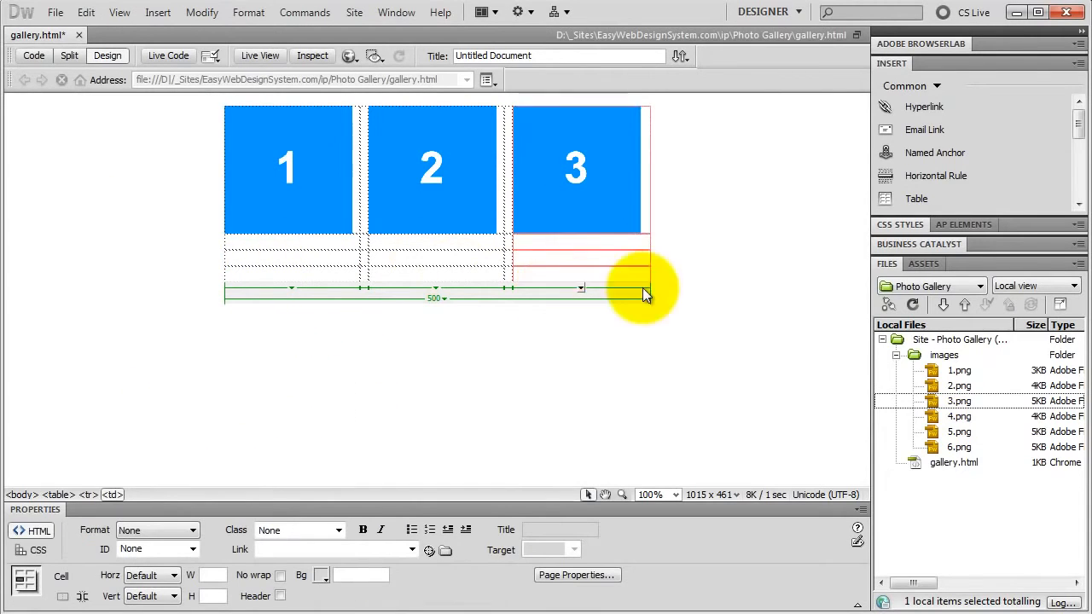
{"action": "left_click", "coordinate": [960, 417]}
{"action": "left_click", "coordinate": [254, 258]}
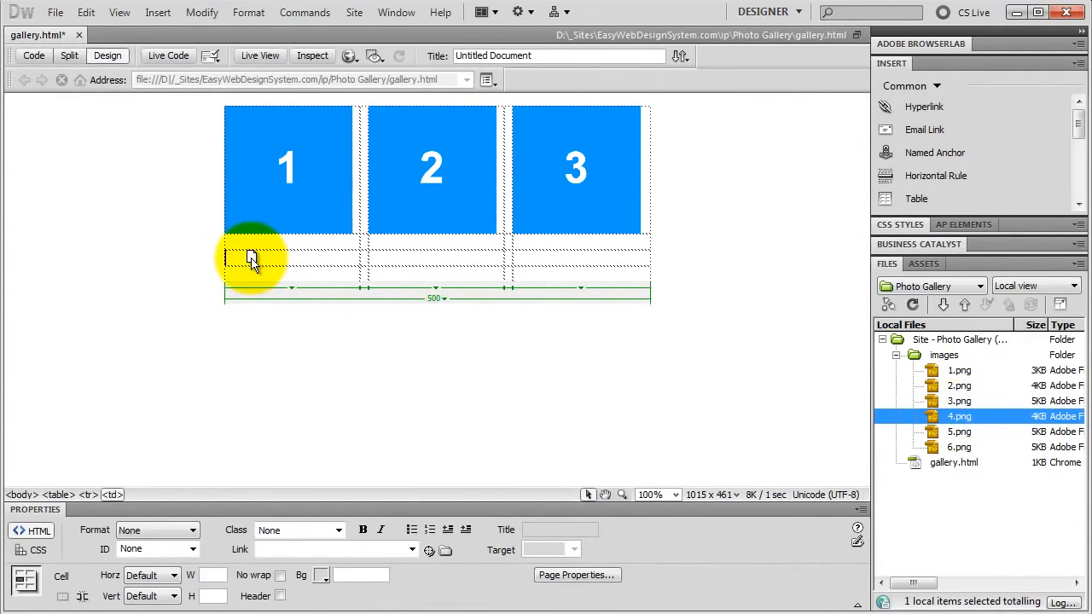
{"action": "left_click_drag", "start_coordinate": [251, 259], "coordinate": [247, 255]}
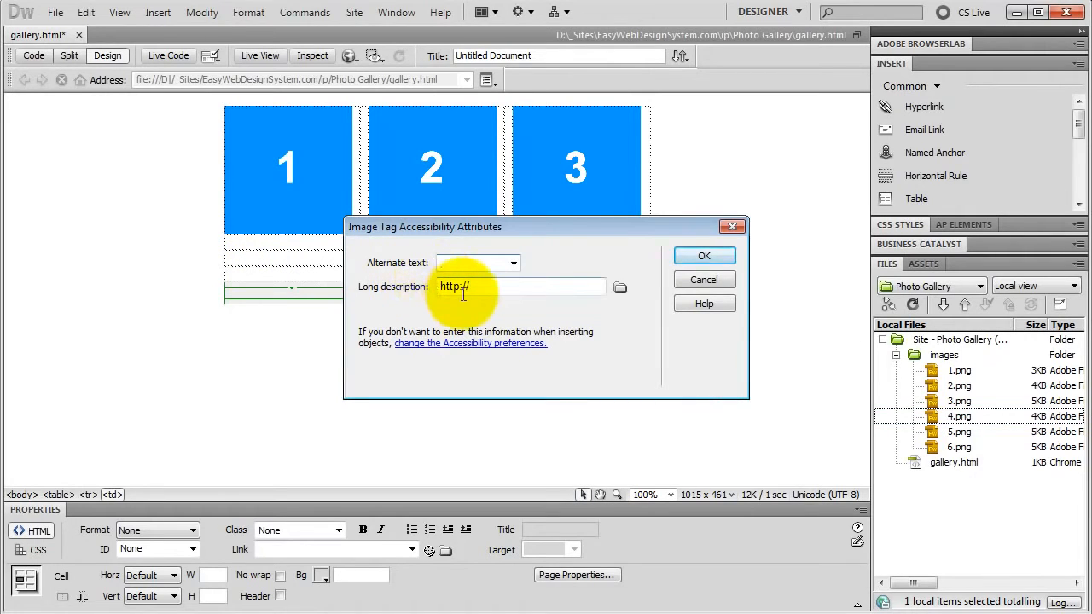
{"action": "left_click", "coordinate": [478, 262]}
{"action": "type", "text": "4"}
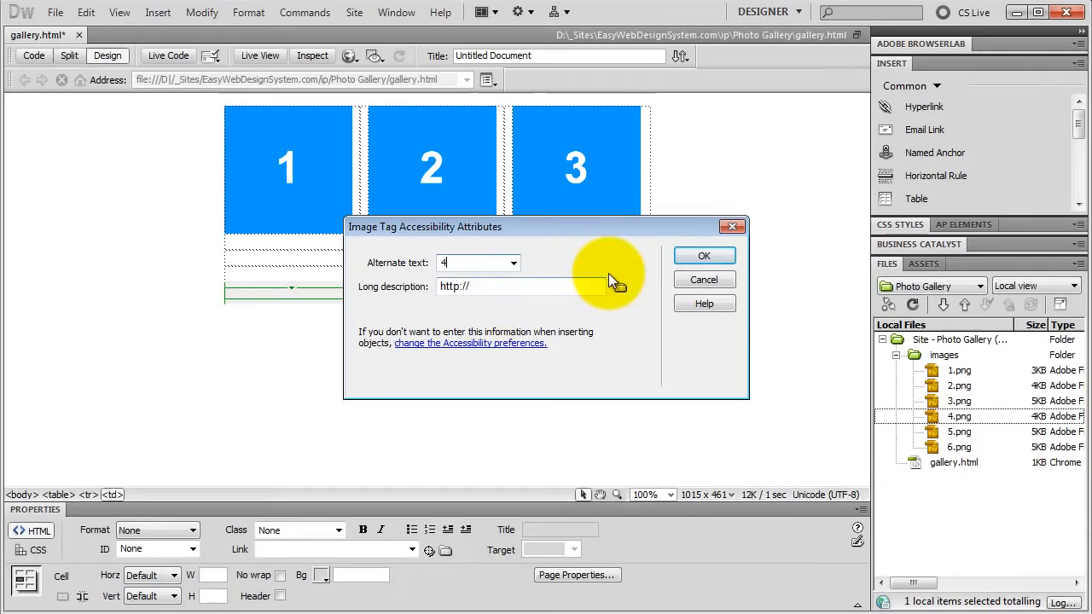
{"action": "left_click", "coordinate": [701, 257]}
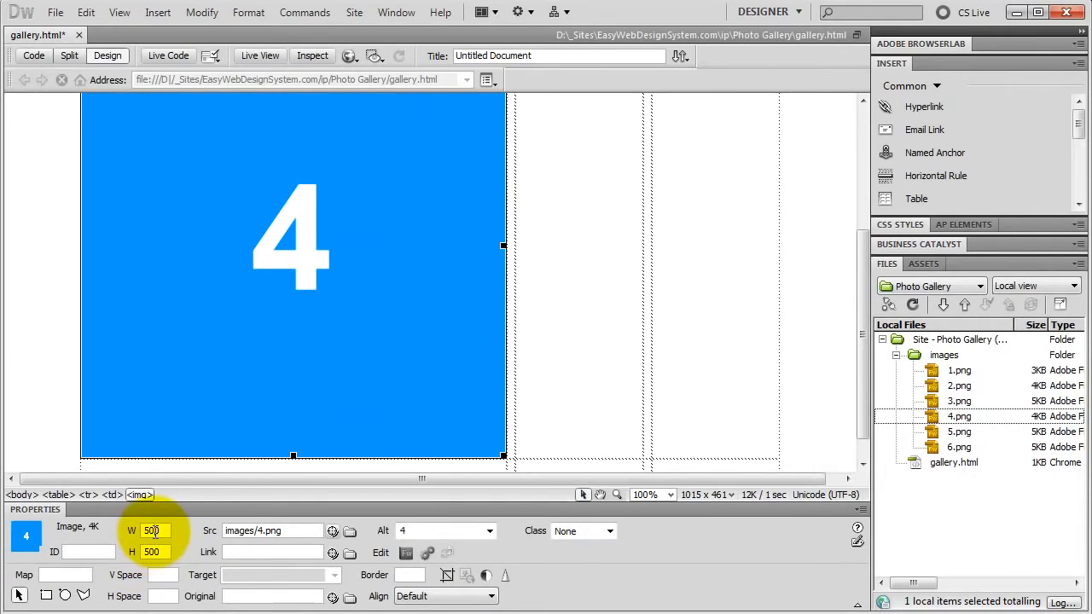
- Set the width and height of image 4 to 150 pixels each
{"action": "double_click", "coordinate": [152, 531]}
{"action": "type", "text": "150"}
{"action": "key", "text": "Tab"}
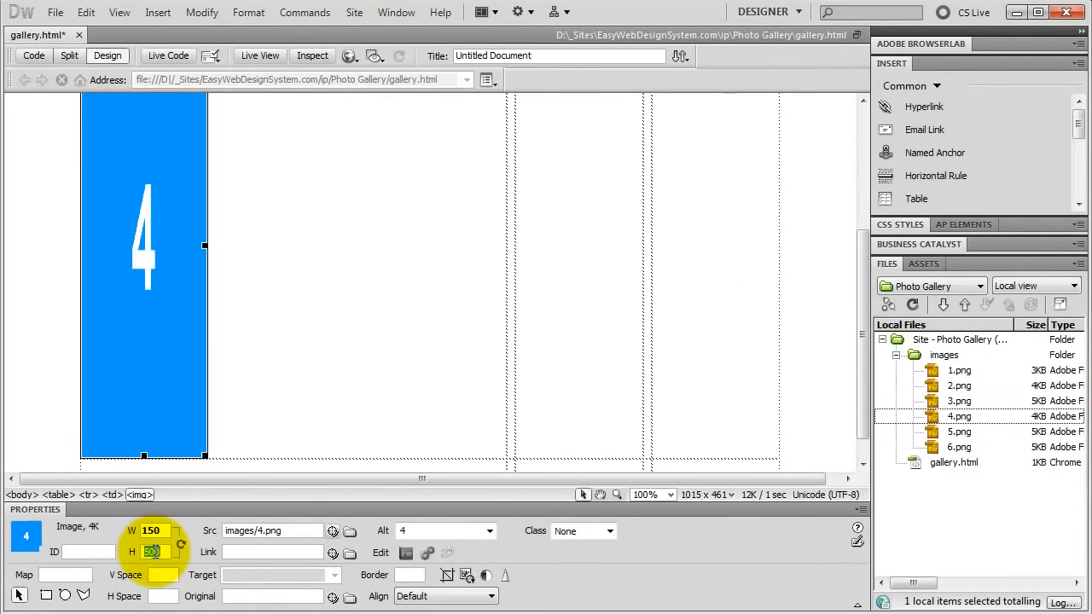
{"action": "type", "text": "150"}
{"action": "key", "text": "Return"}
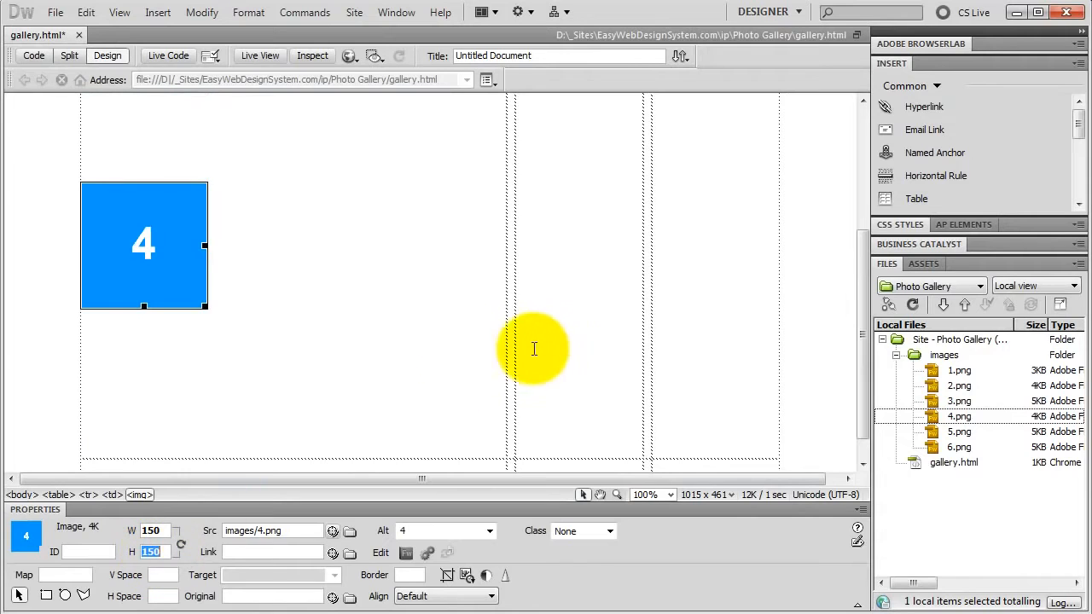
- Insert 5.png into the third column of the table's third row with alternate text "5"
{"action": "left_click", "coordinate": [565, 255]}
{"action": "left_click", "coordinate": [960, 433]}
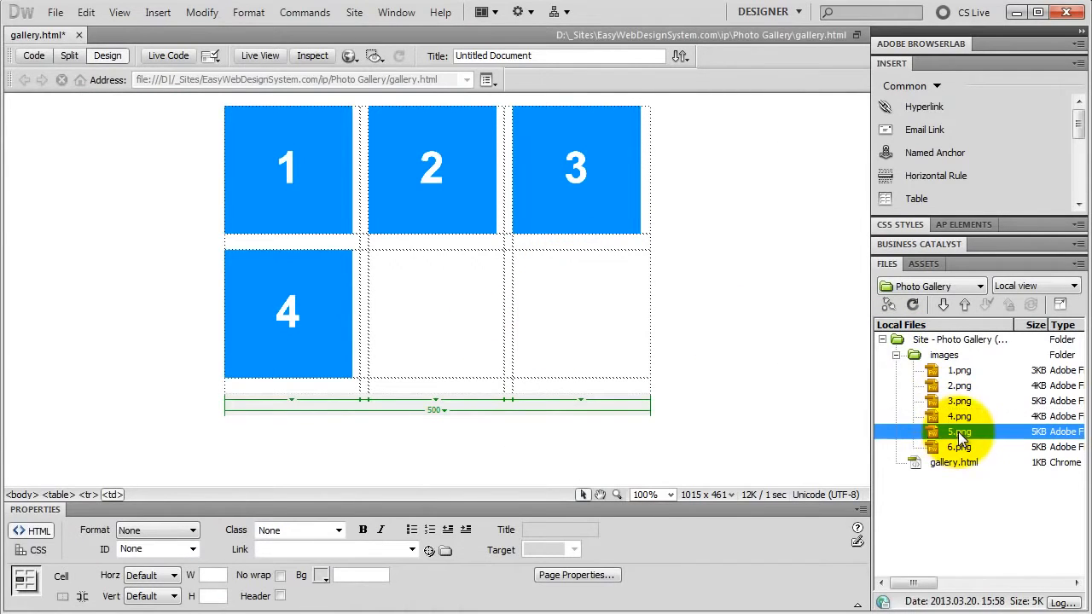
{"action": "left_click_drag", "start_coordinate": [959, 432], "coordinate": [435, 305]}
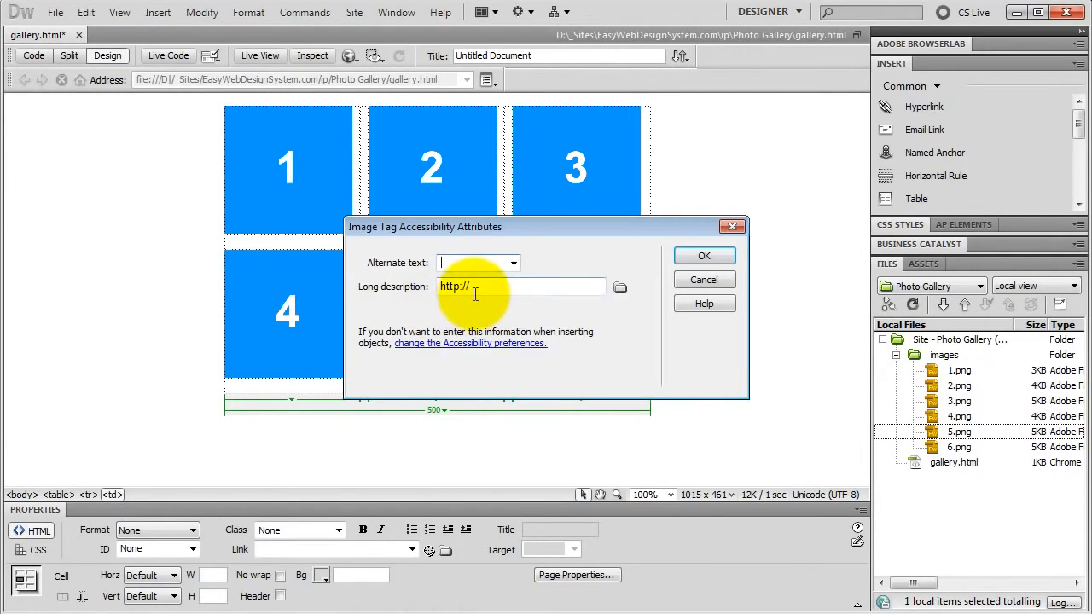
{"action": "type", "text": "5"}
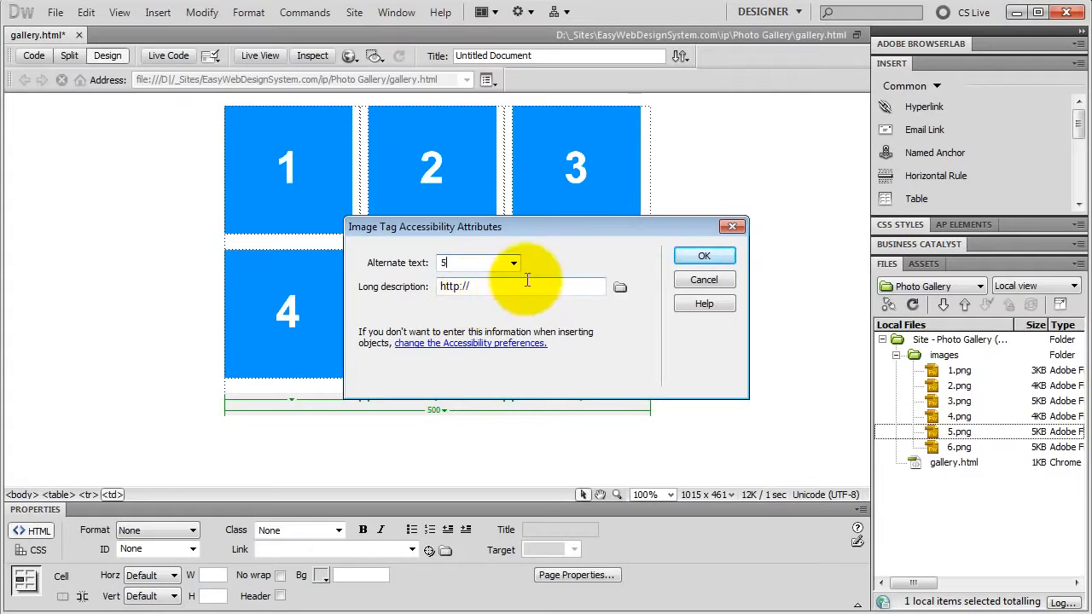
{"action": "left_click", "coordinate": [705, 254]}
- Set the width and height of image 5 to 150 pixels each
{"action": "double_click", "coordinate": [158, 530]}
{"action": "type", "text": "150"}
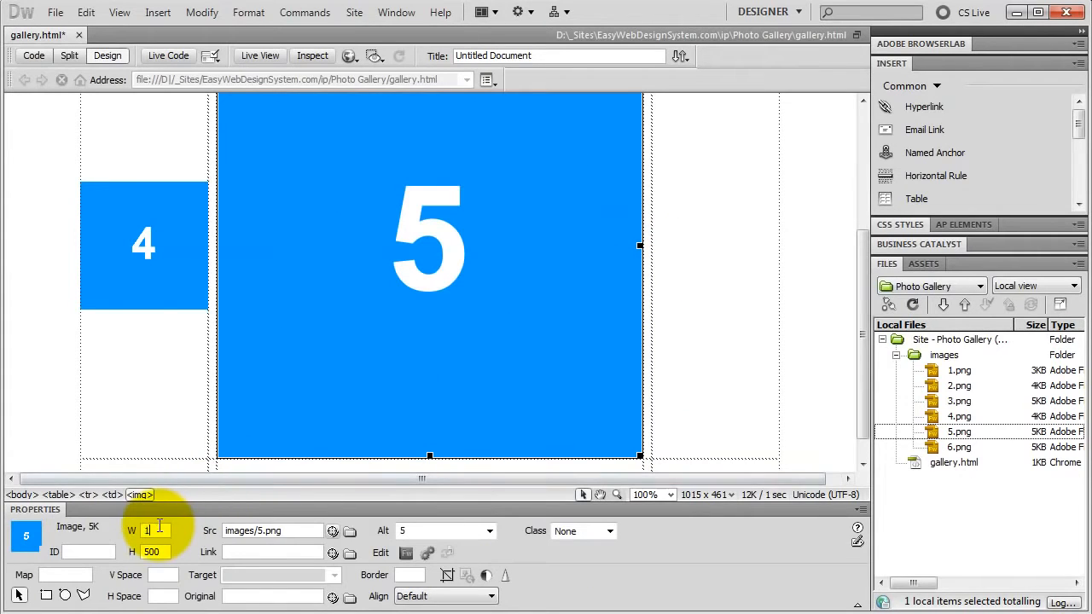
{"action": "double_click", "coordinate": [153, 552]}
{"action": "type", "text": "150"}
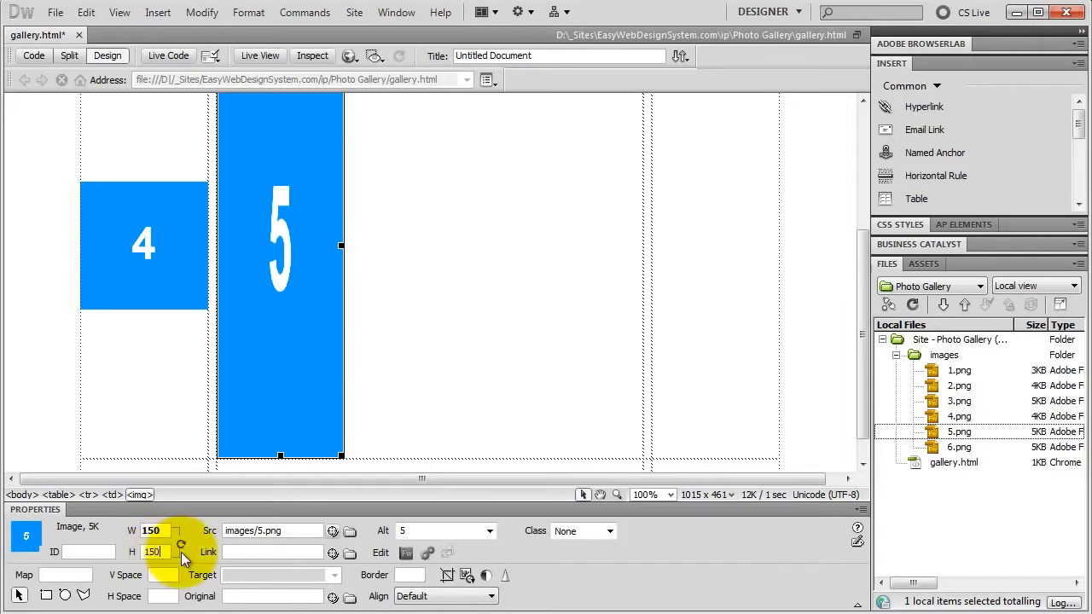
{"action": "key", "text": "Return"}
- Insert 6.png into the fifth column of the table's third row with alternate text "6"
{"action": "left_click", "coordinate": [696, 270]}
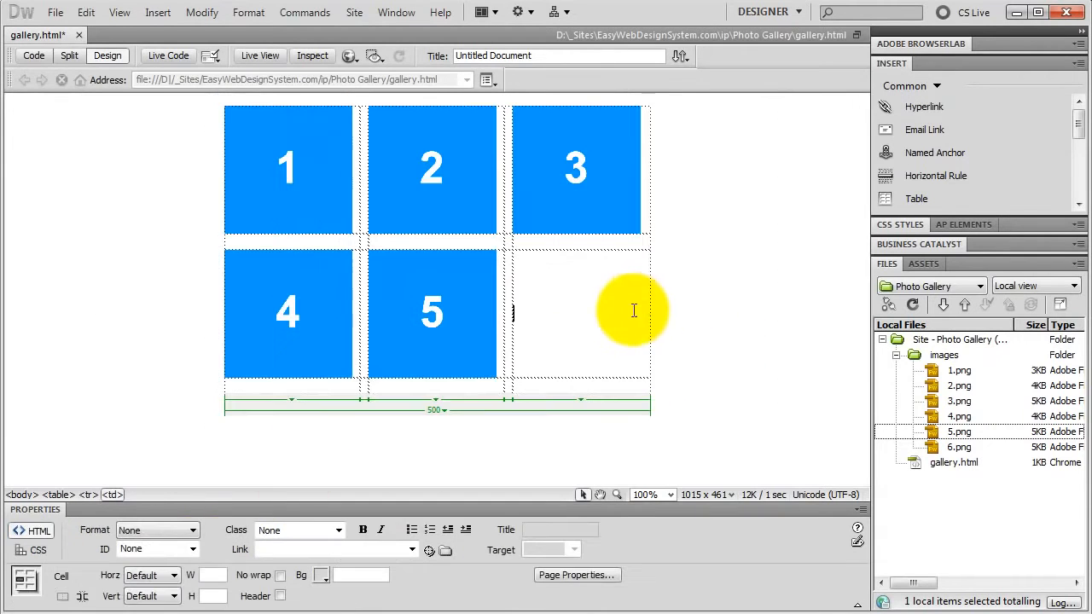
{"action": "left_click_drag", "start_coordinate": [947, 447], "coordinate": [585, 317]}
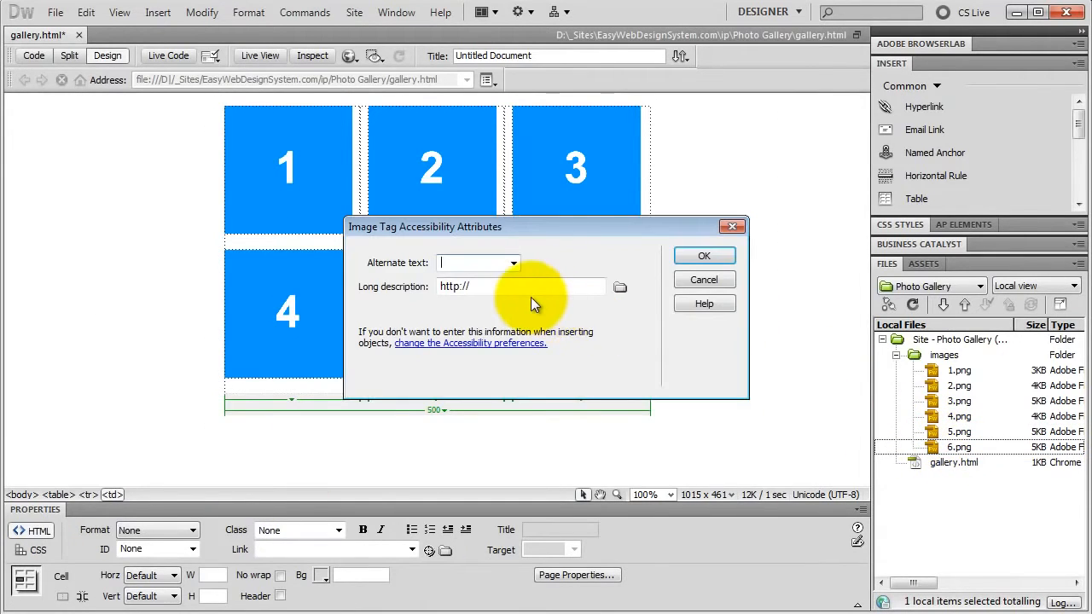
{"action": "type", "text": "6"}
{"action": "left_click", "coordinate": [703, 256]}
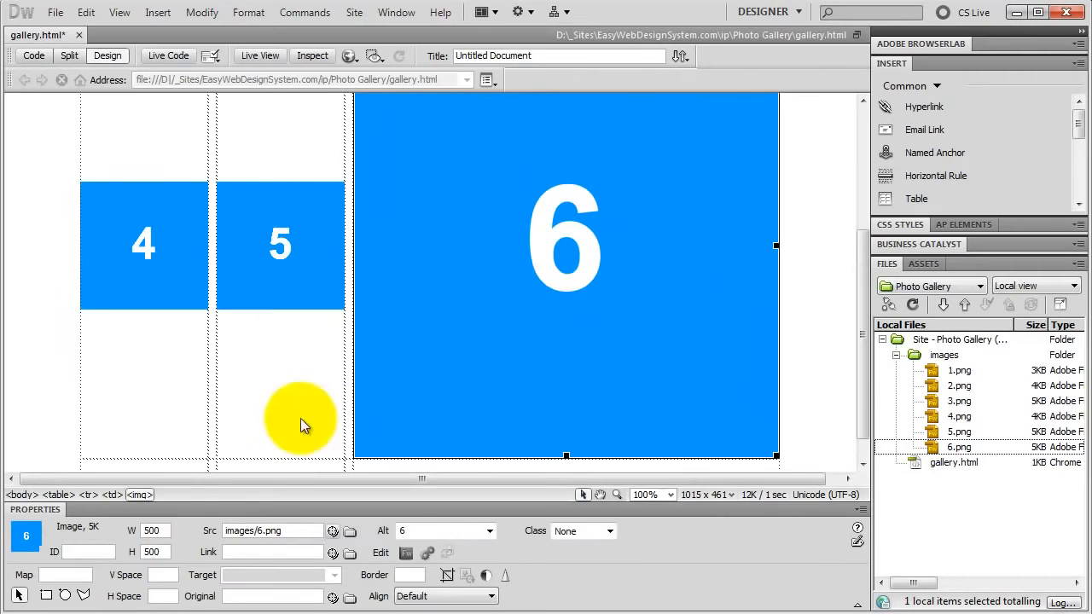
- Set the width and height of image 6 to 150 pixels each
{"action": "double_click", "coordinate": [156, 530]}
{"action": "type", "text": "150"}
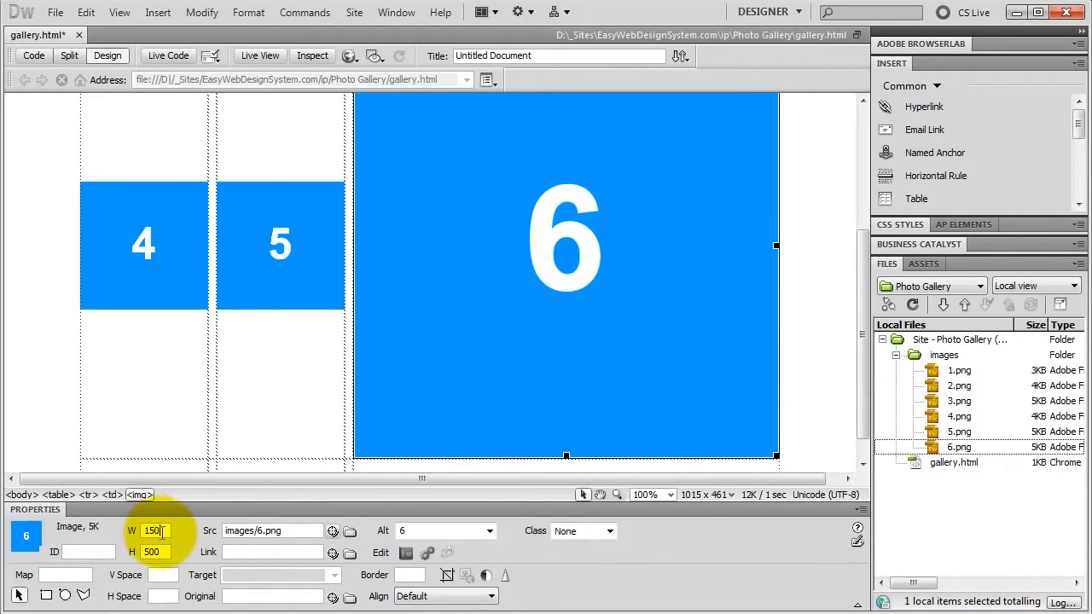
{"action": "double_click", "coordinate": [165, 552]}
{"action": "type", "text": "150"}
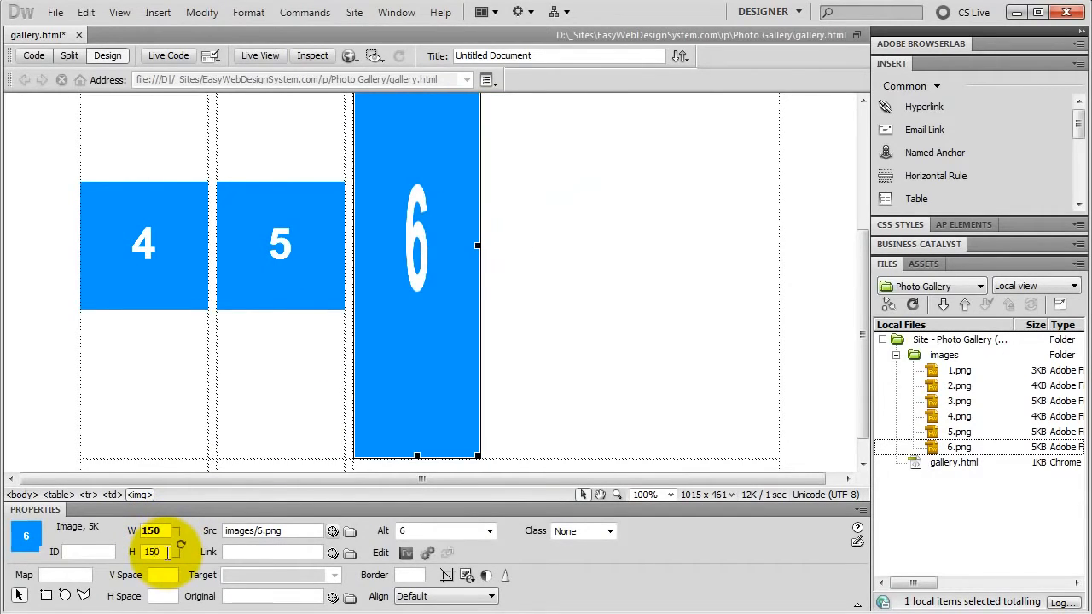
{"action": "key", "text": "Return"}
{"action": "left_click", "coordinate": [239, 383]}
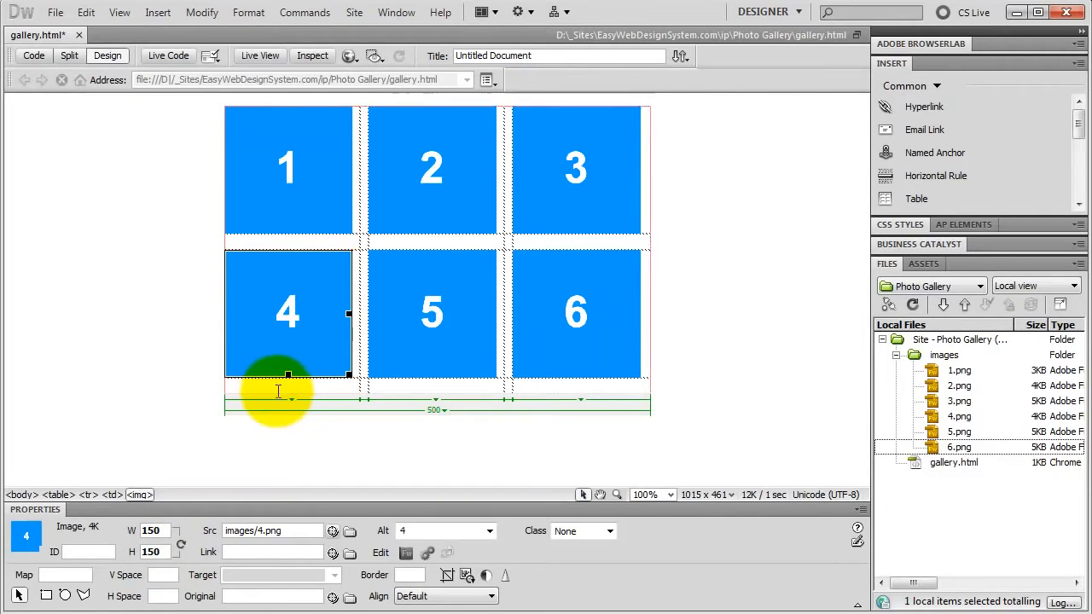
{"action": "left_click", "coordinate": [264, 383]}
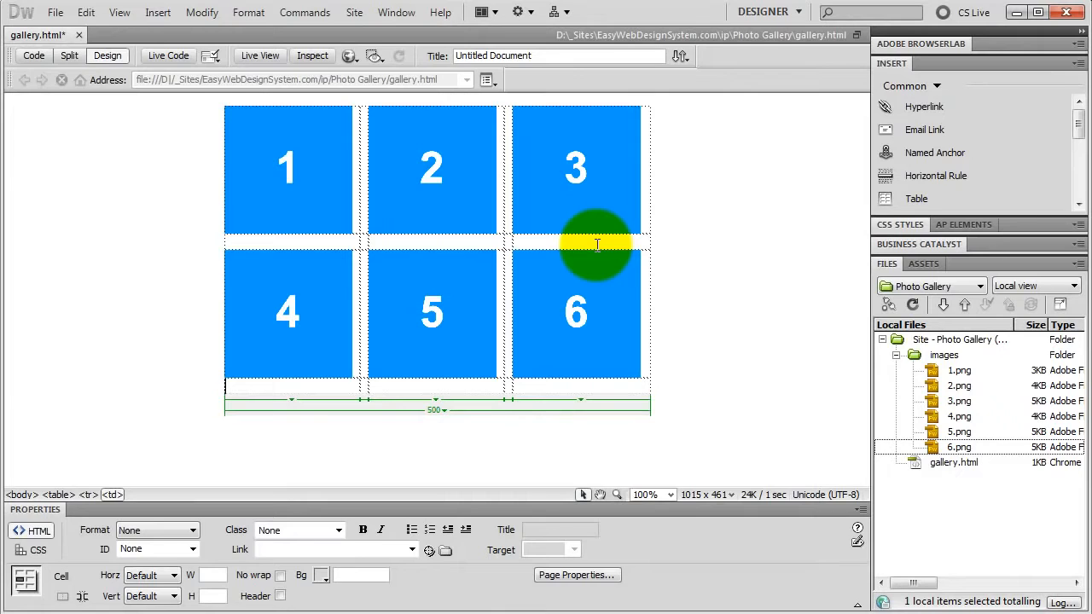
- Select the table column holding images 1 and 4 and set its width to 150
{"action": "left_click", "coordinate": [292, 398]}
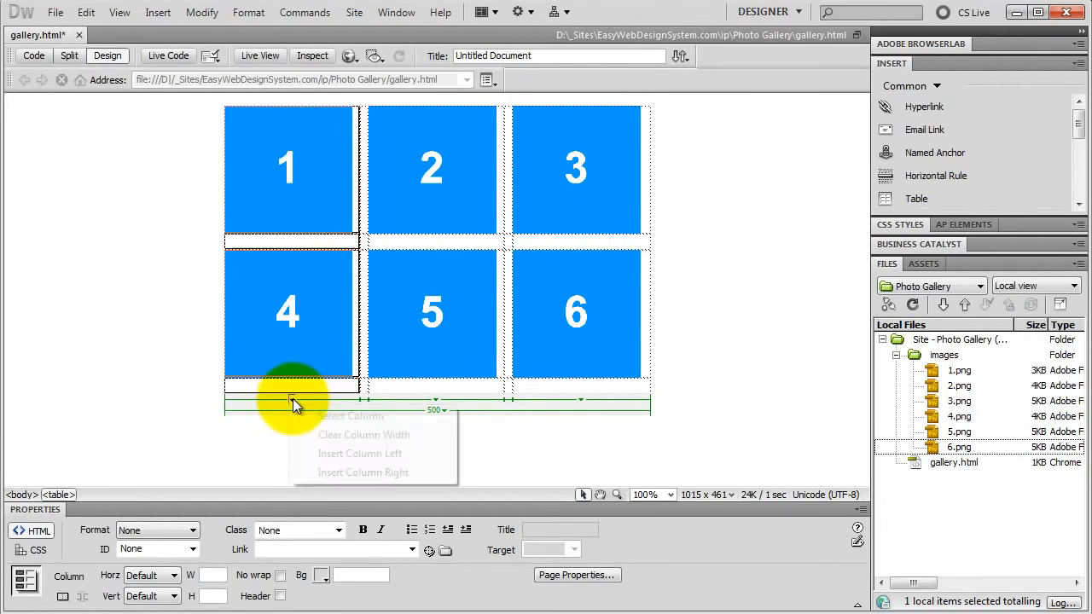
{"action": "left_click", "coordinate": [333, 416]}
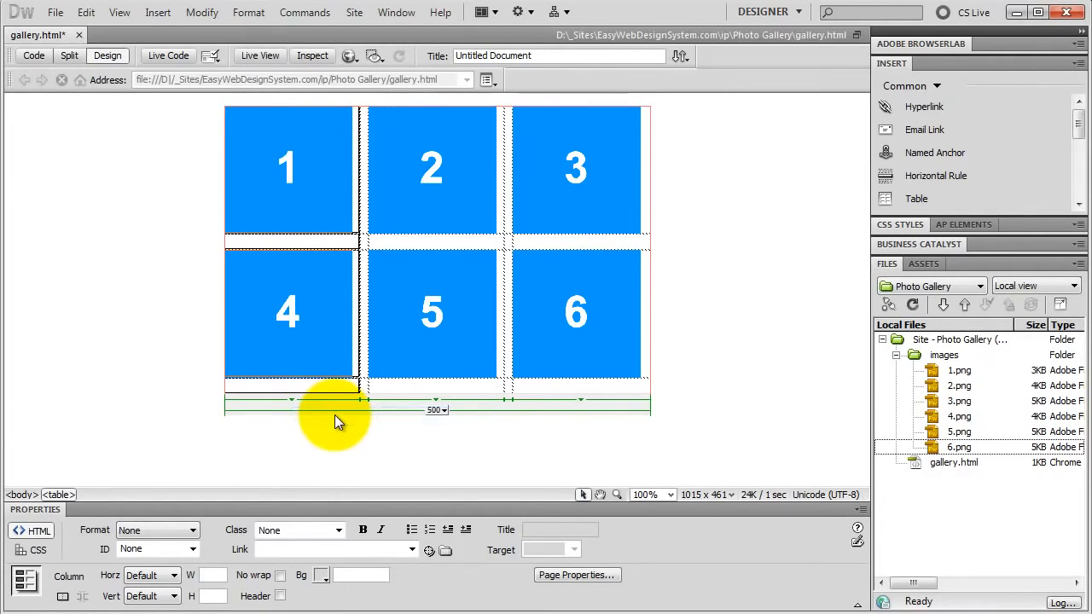
{"action": "left_click", "coordinate": [216, 574]}
{"action": "type", "text": "150"}
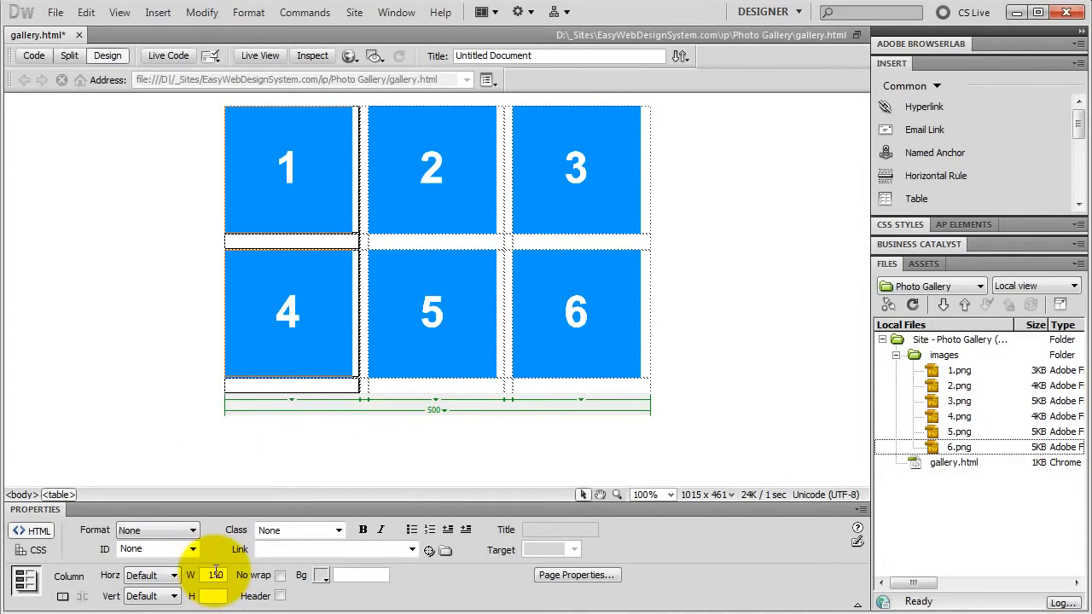
{"action": "key", "text": "Return"}
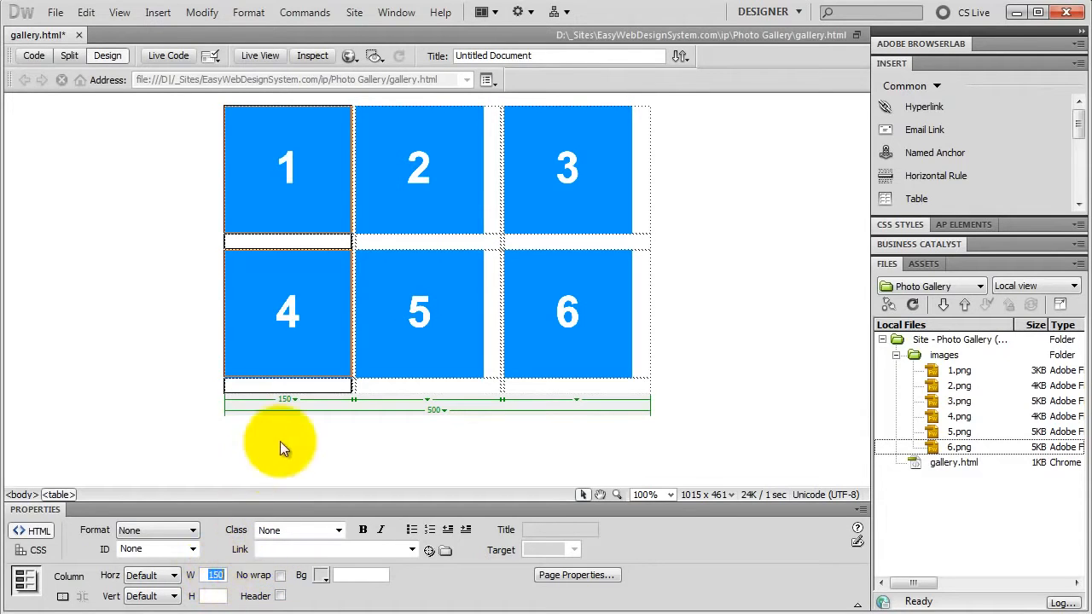
- Set the width of the empty spacer column between images 1 and 2 to 25
{"action": "left_click", "coordinate": [353, 398]}
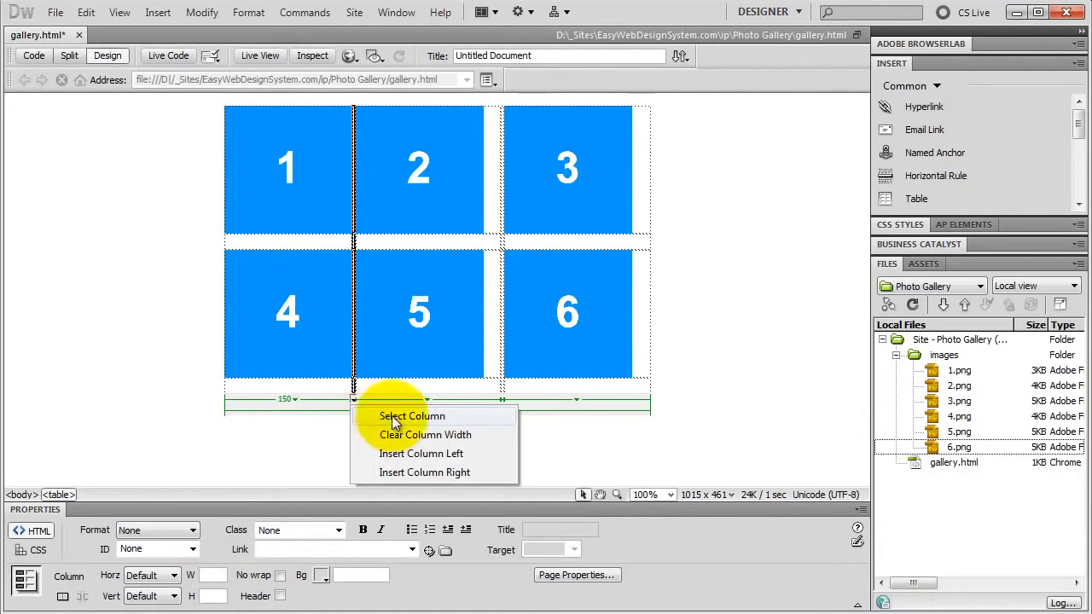
{"action": "key", "text": "Escape"}
{"action": "left_click", "coordinate": [213, 575]}
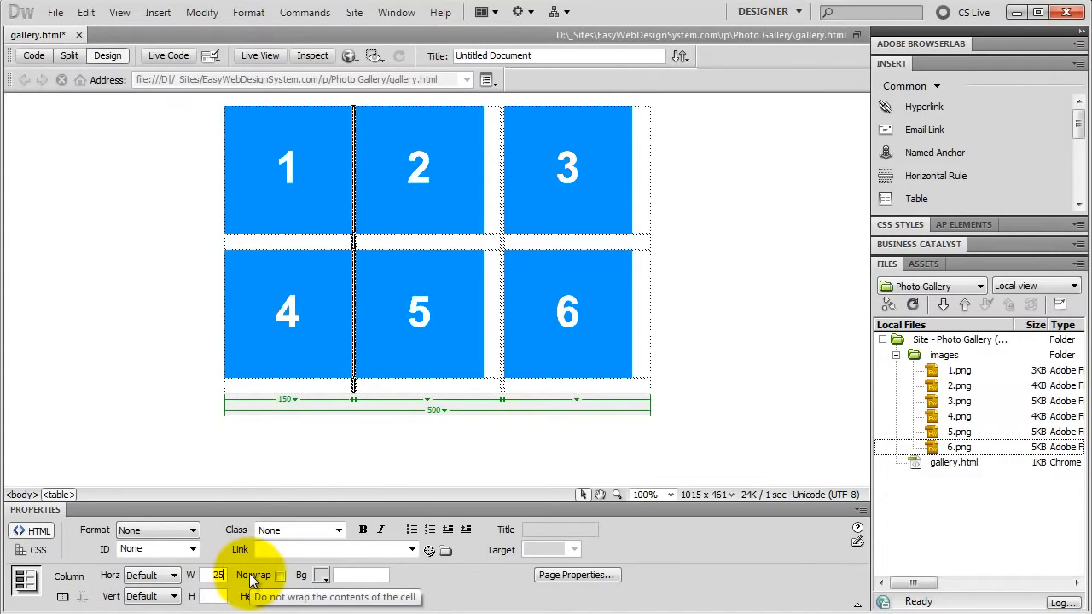
{"action": "key", "text": "Return"}
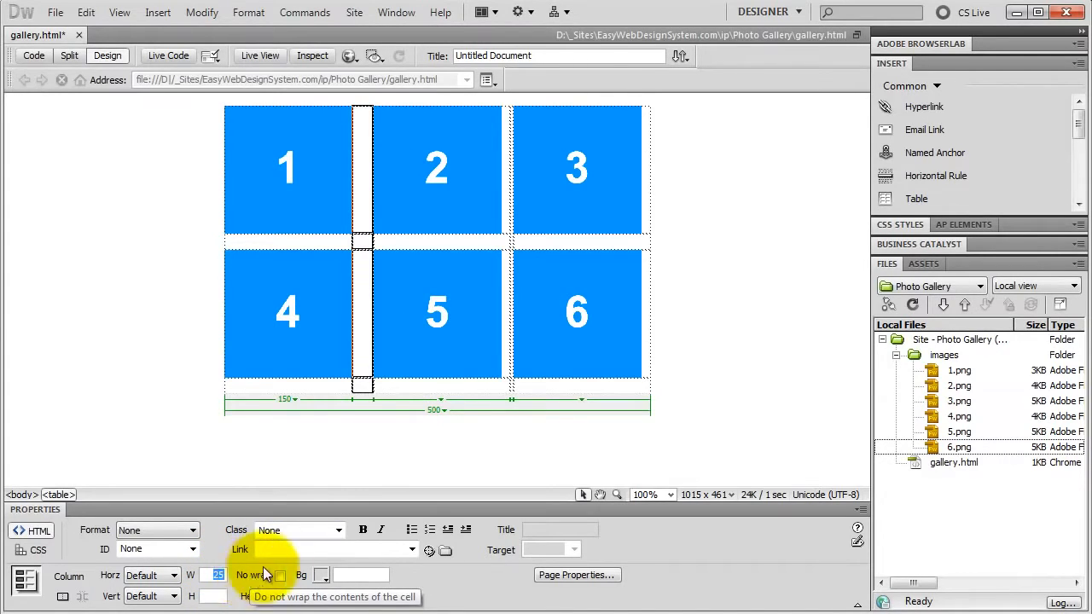
- Select the table column holding images 2 and 5 and set its width to 150
{"action": "left_click", "coordinate": [442, 401]}
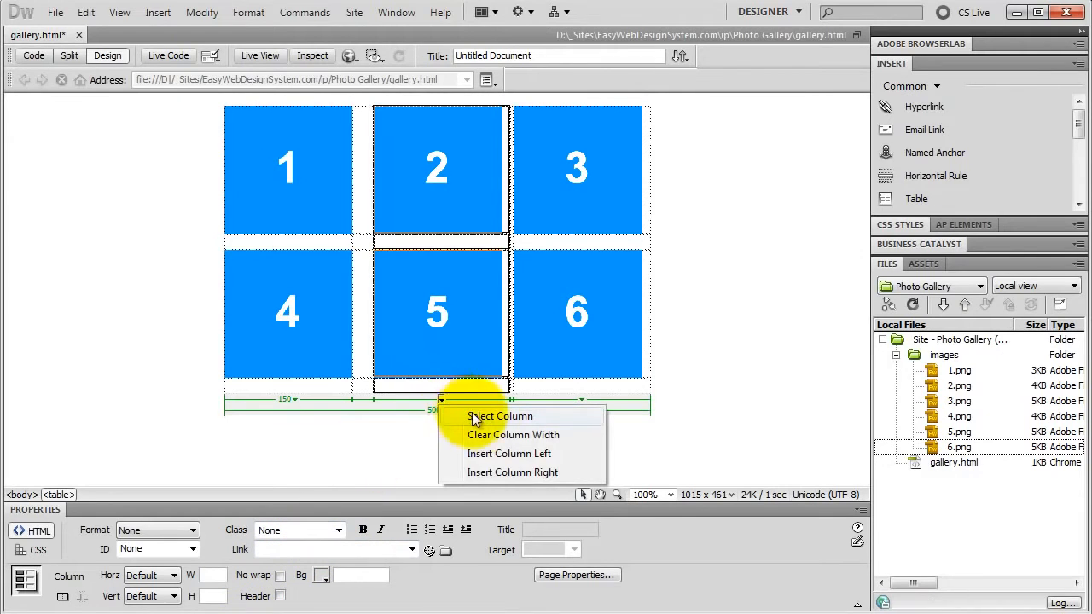
{"action": "left_click", "coordinate": [483, 416]}
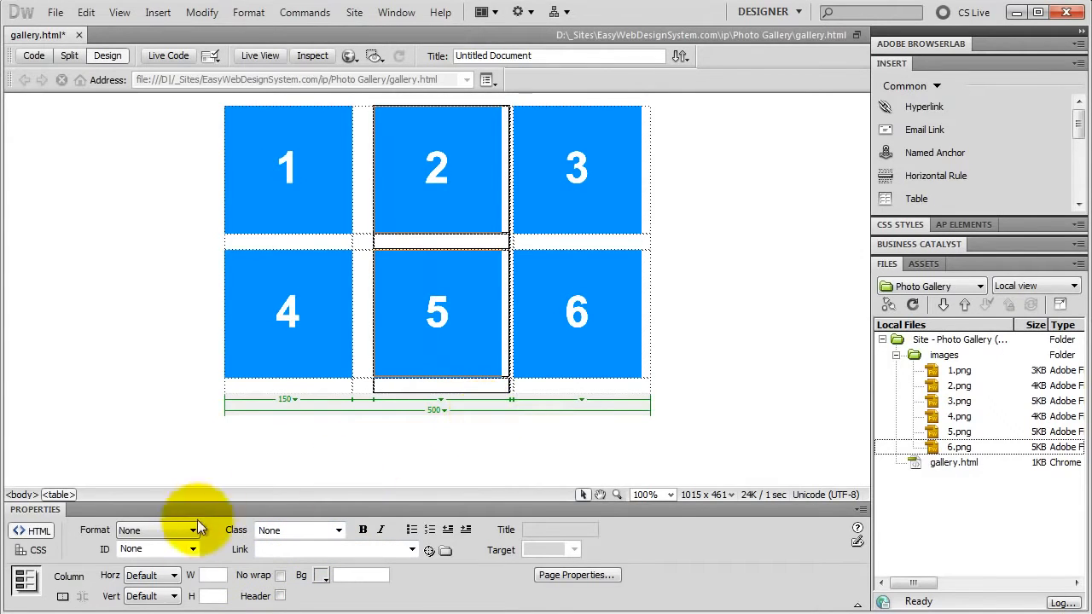
{"action": "left_click", "coordinate": [216, 576]}
{"action": "type", "text": "150"}
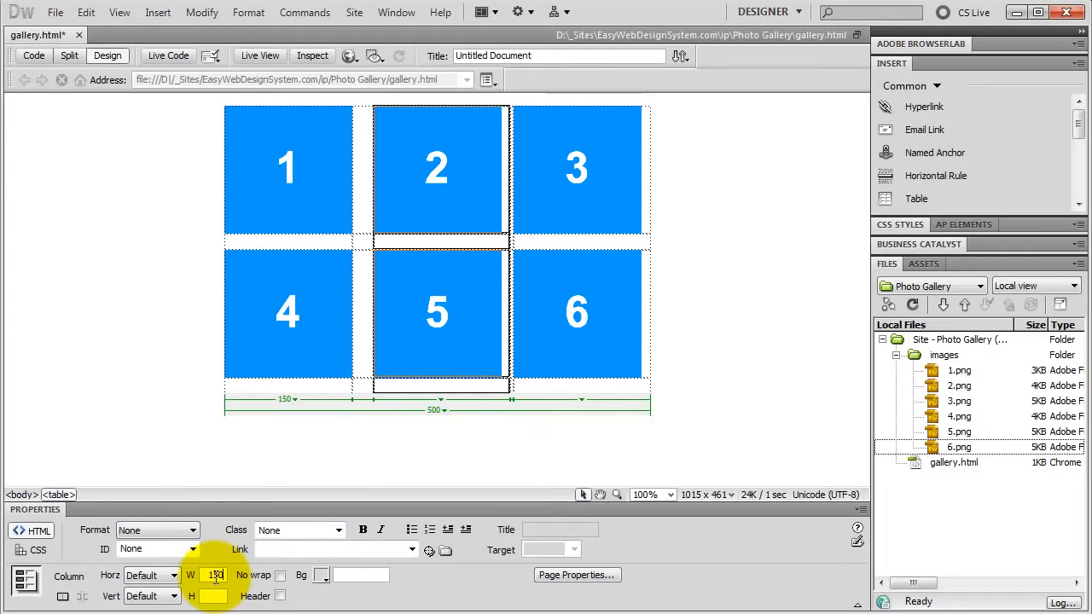
{"action": "key", "text": "Return"}
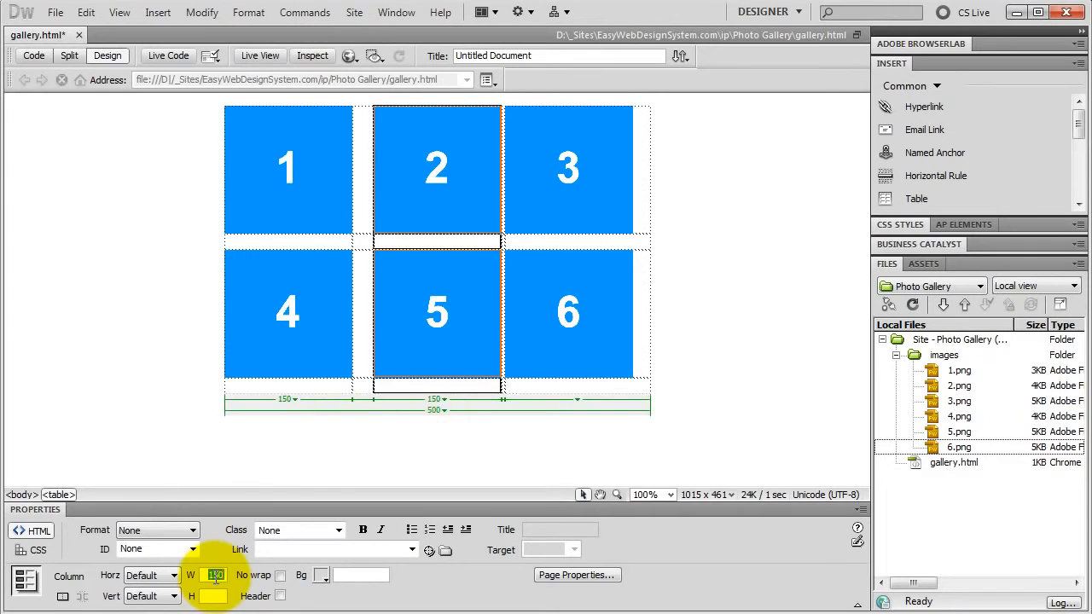
- Select the empty spacer column between images 2 and 3 and set its width to 25
{"action": "left_click", "coordinate": [505, 400]}
{"action": "left_click", "coordinate": [546, 417]}
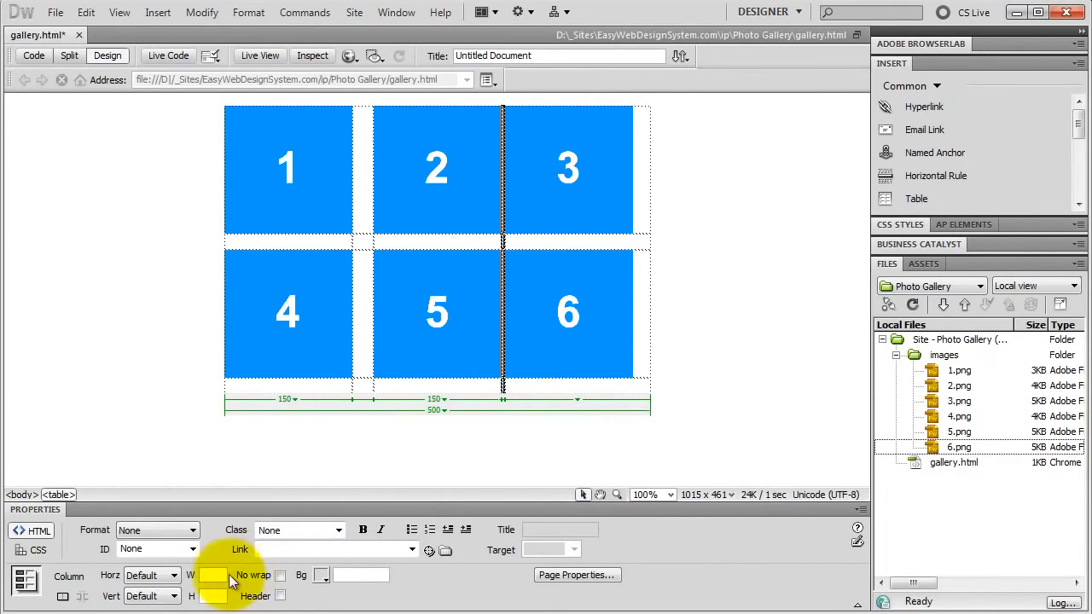
{"action": "left_click", "coordinate": [217, 576]}
{"action": "type", "text": "2"}
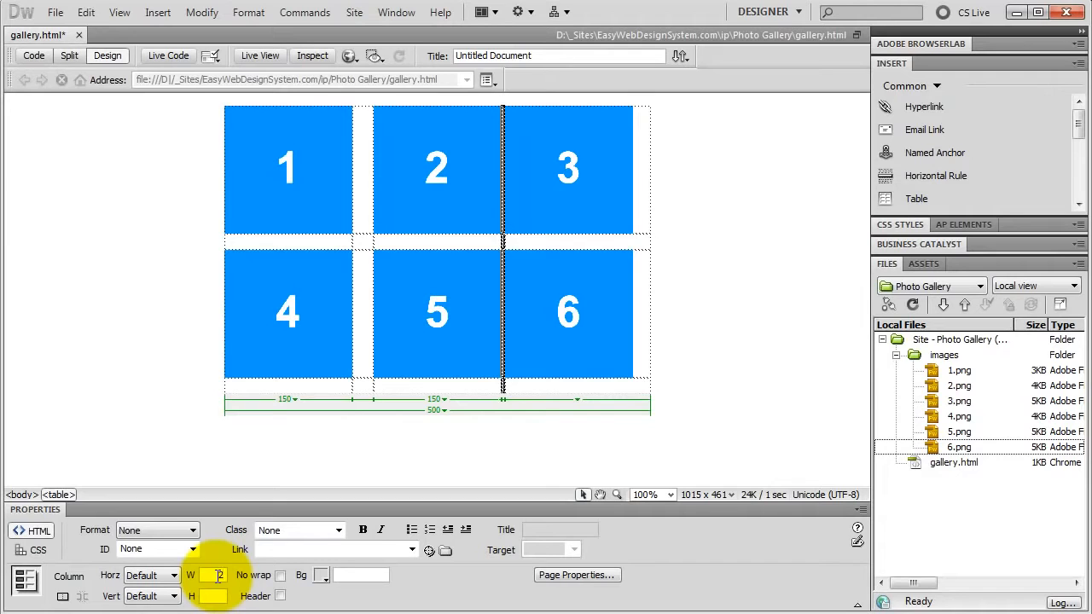
{"action": "type", "text": "5"}
{"action": "key", "text": "Return"}
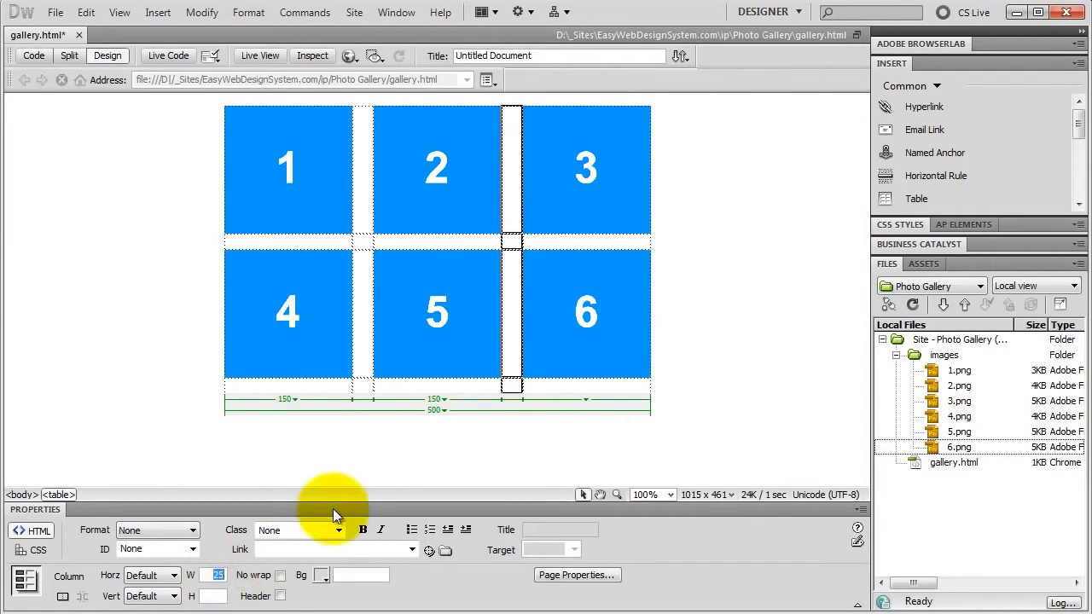
- Select the table column holding images 3 and 6 and set its width to 150
{"action": "left_click", "coordinate": [585, 399]}
{"action": "left_click", "coordinate": [615, 415]}
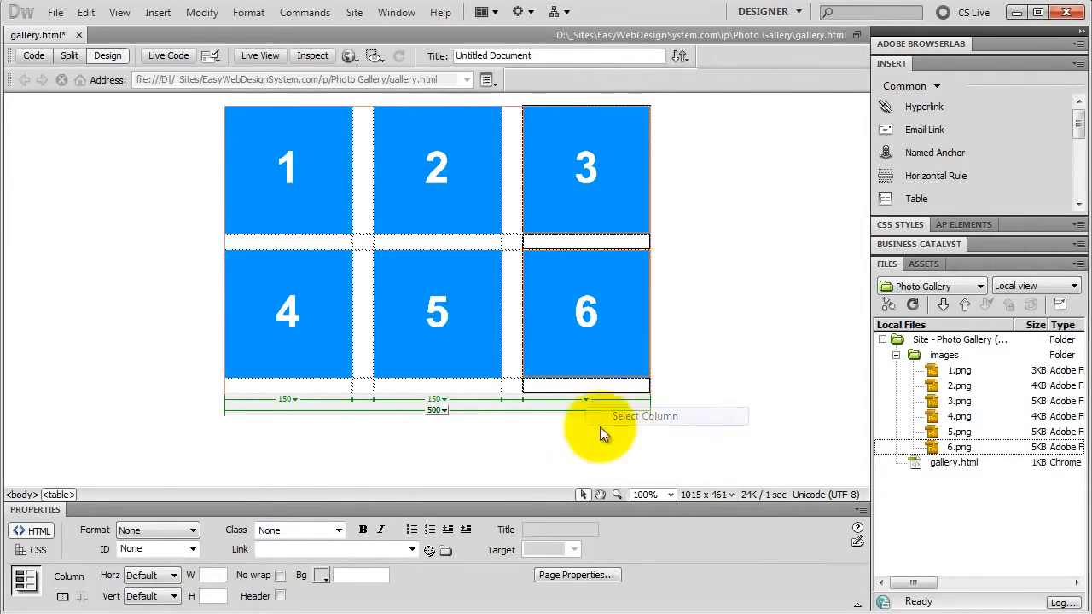
{"action": "left_click", "coordinate": [216, 575]}
{"action": "type", "text": "150"}
{"action": "key", "text": "Return"}
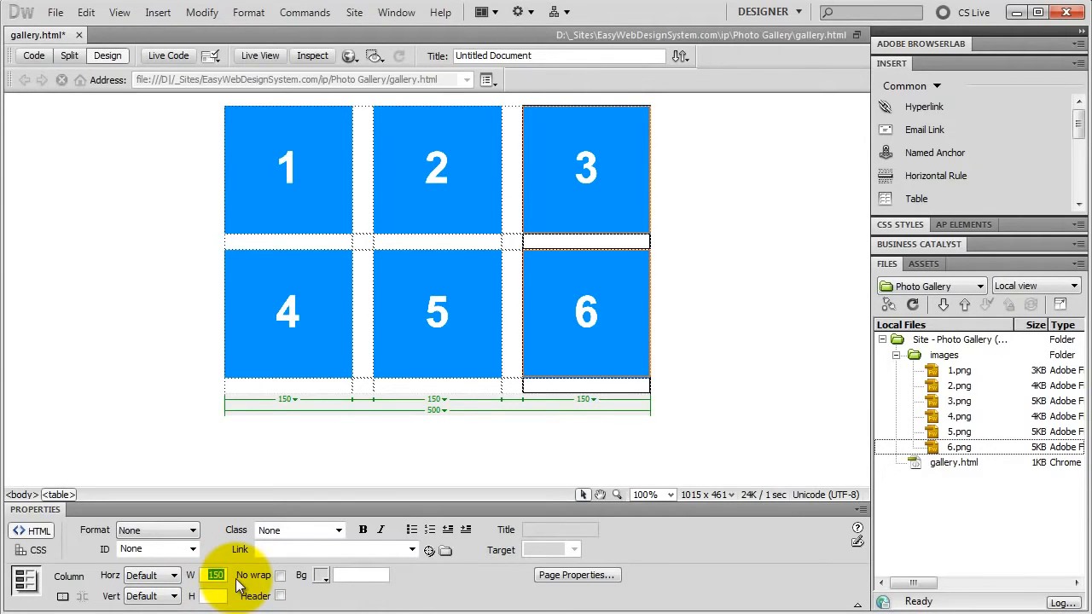
{"action": "left_click", "coordinate": [226, 576]}
- Enter the captions "image 1", "image 2" and "image 3" in the cells beneath the first row of images
{"action": "left_click_drag", "start_coordinate": [282, 256], "coordinate": [396, 247]}
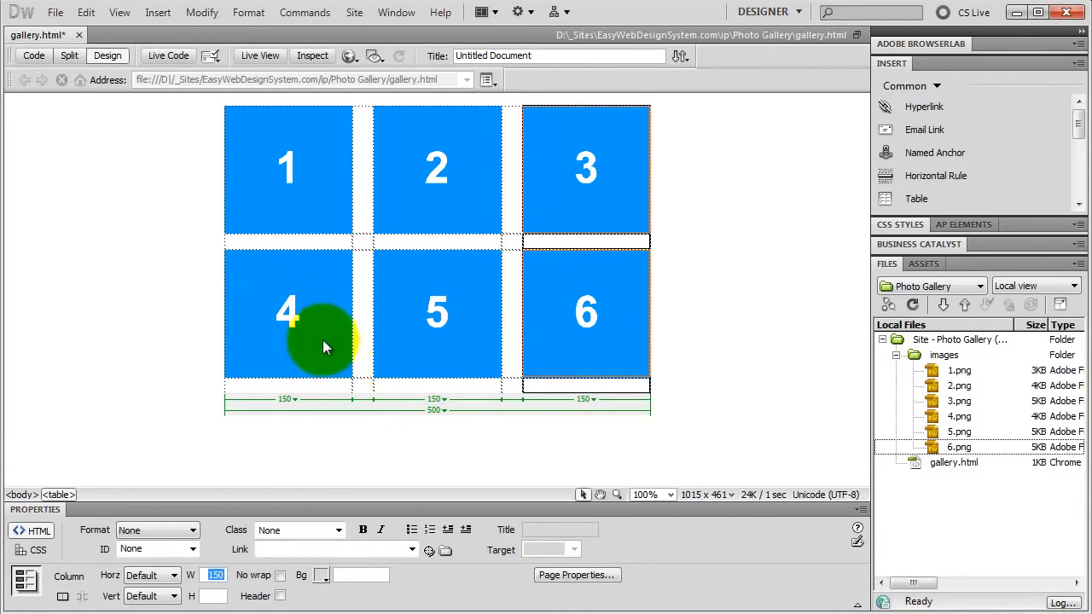
{"action": "left_click", "coordinate": [284, 245]}
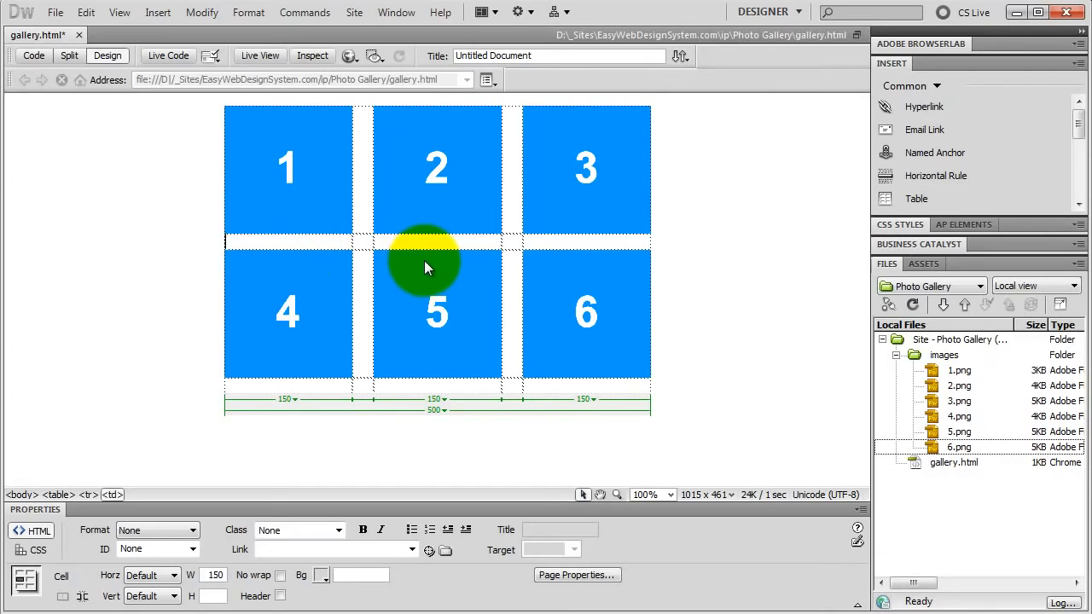
{"action": "type", "text": "image 1"}
{"action": "left_click", "coordinate": [416, 242]}
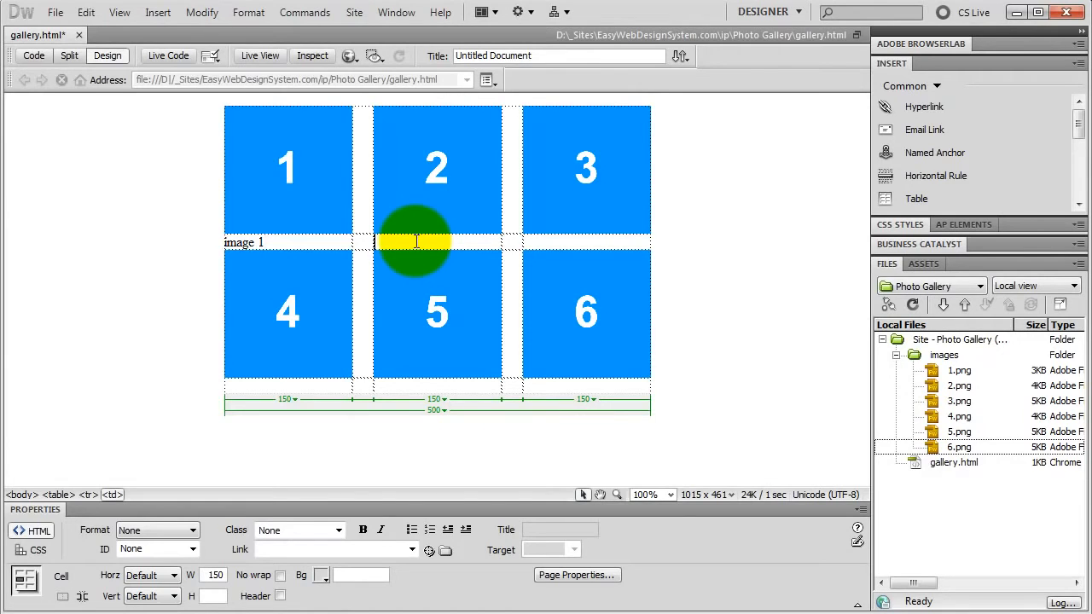
{"action": "type", "text": "image 2"}
{"action": "left_click", "coordinate": [558, 242]}
{"action": "type", "text": "imag"}
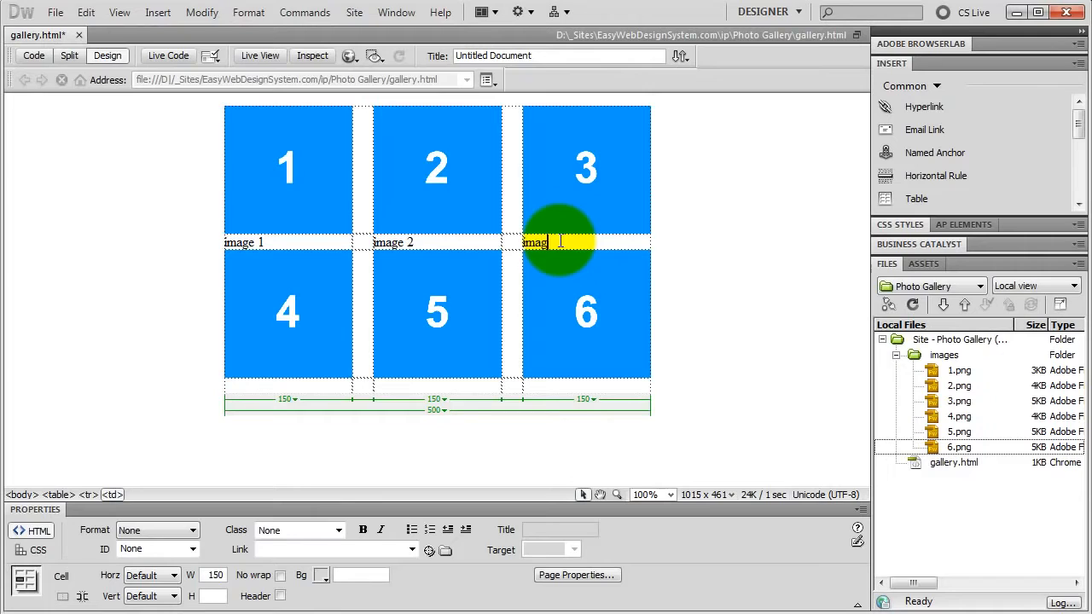
{"action": "type", "text": "e 3"}
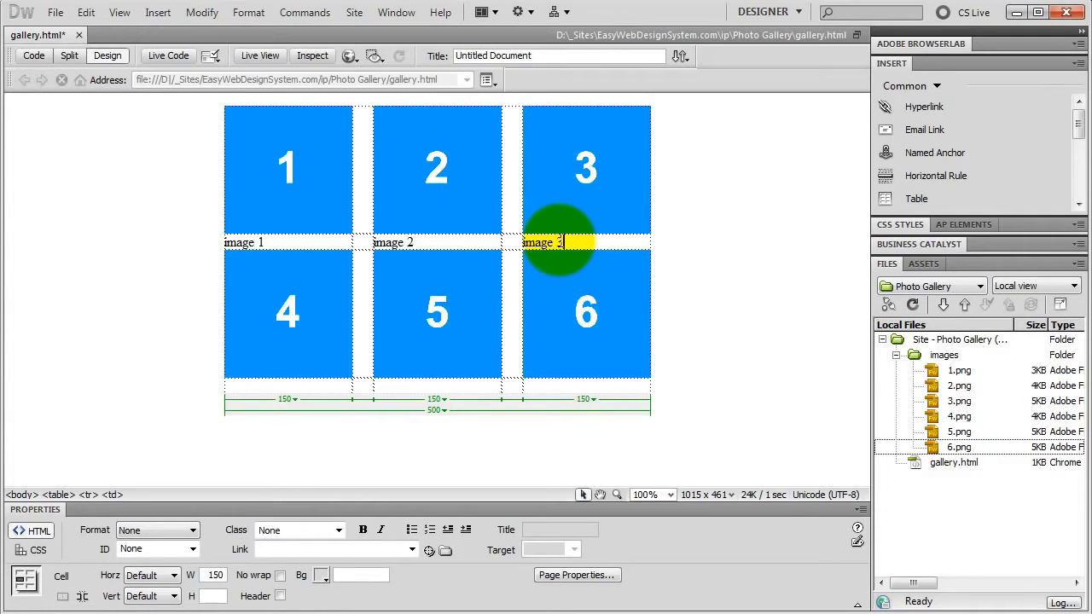
- Enter the captions "image 4", "image 5" and "image 6" in the cells beneath the second row of images
{"action": "left_click", "coordinate": [284, 385]}
{"action": "type", "text": "image 4"}
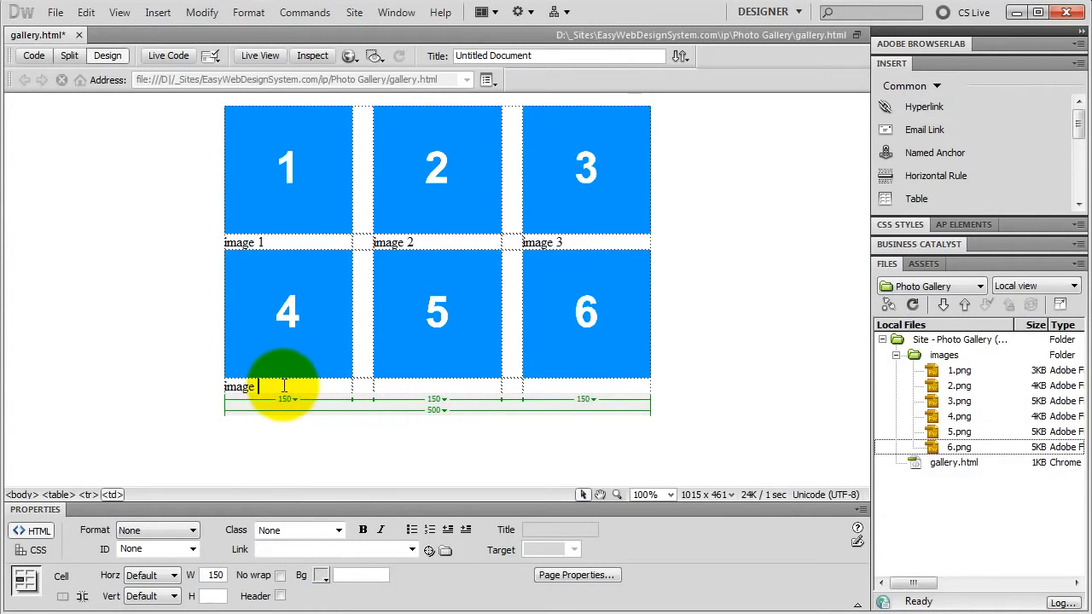
{"action": "left_click", "coordinate": [384, 385]}
{"action": "type", "text": "image 5"}
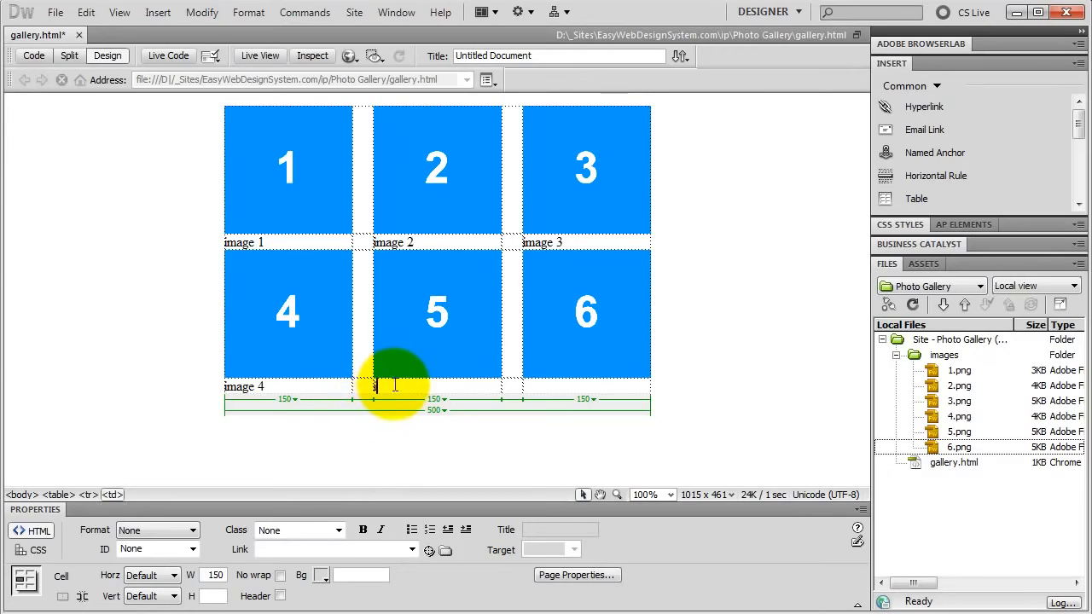
{"action": "left_click", "coordinate": [542, 386]}
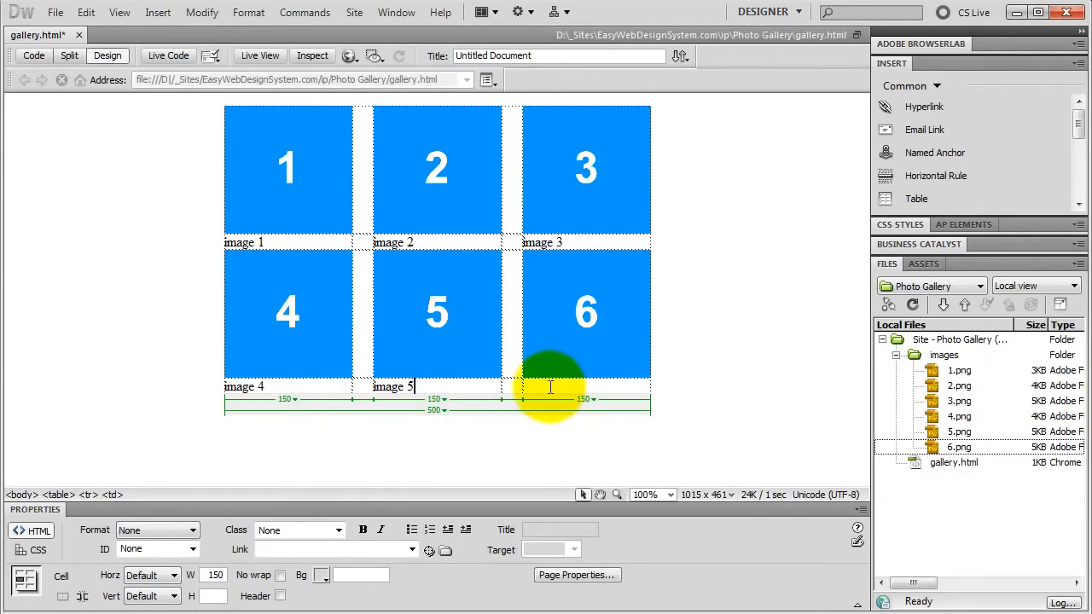
{"action": "type", "text": "image 6"}
- Set the row holding captions image 1 to image 3 to height 40, with horizontal alignment Center and vertical alignment Top
{"action": "left_click_drag", "start_coordinate": [299, 243], "coordinate": [567, 245]}
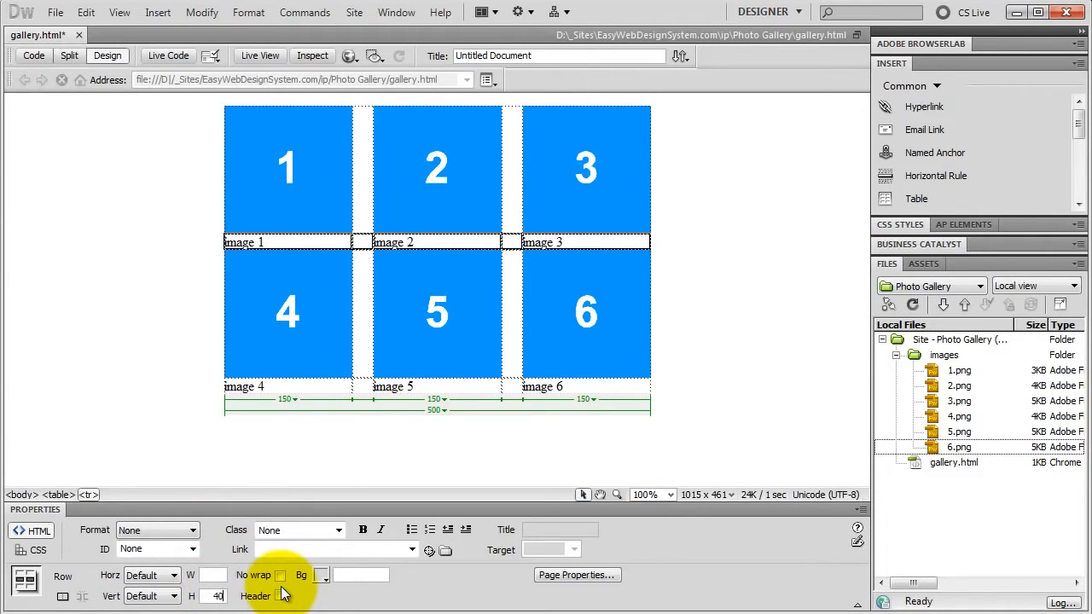
{"action": "key", "text": "Return"}
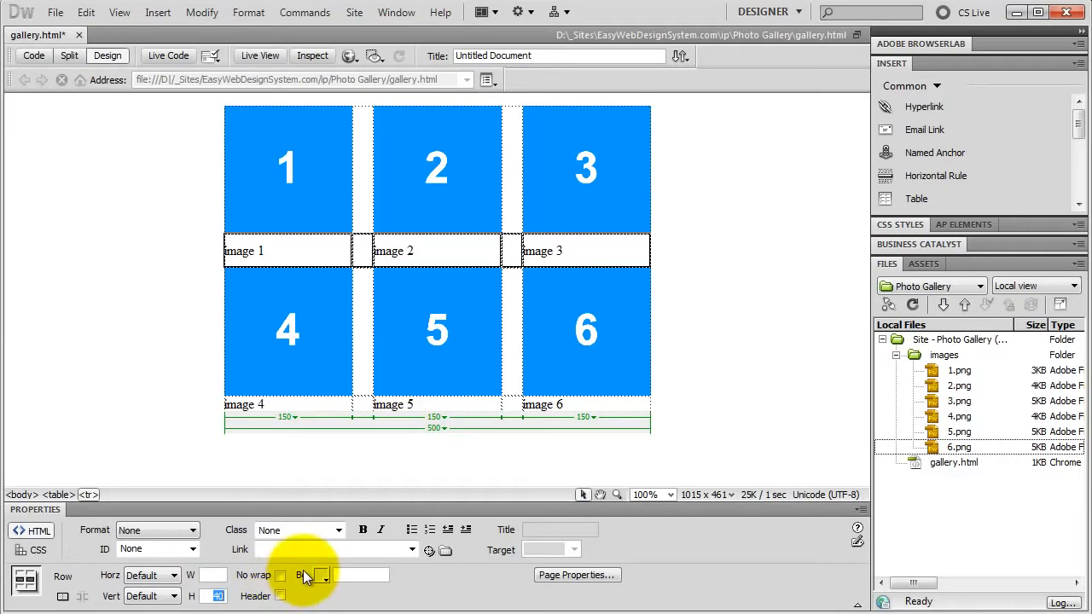
{"action": "left_click", "coordinate": [174, 575]}
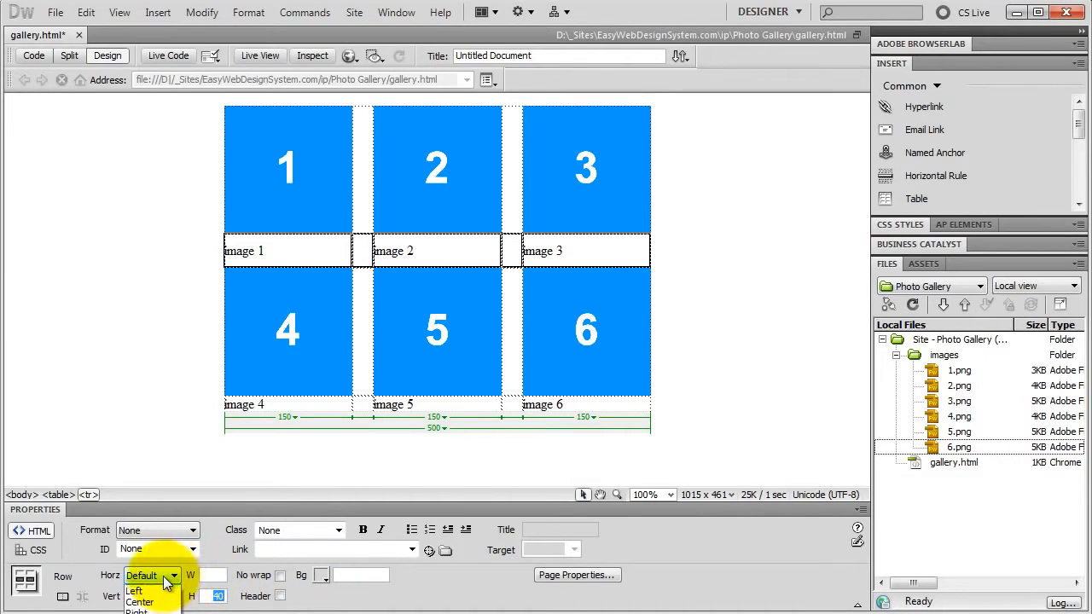
{"action": "left_click", "coordinate": [167, 602]}
{"action": "left_click", "coordinate": [174, 597]}
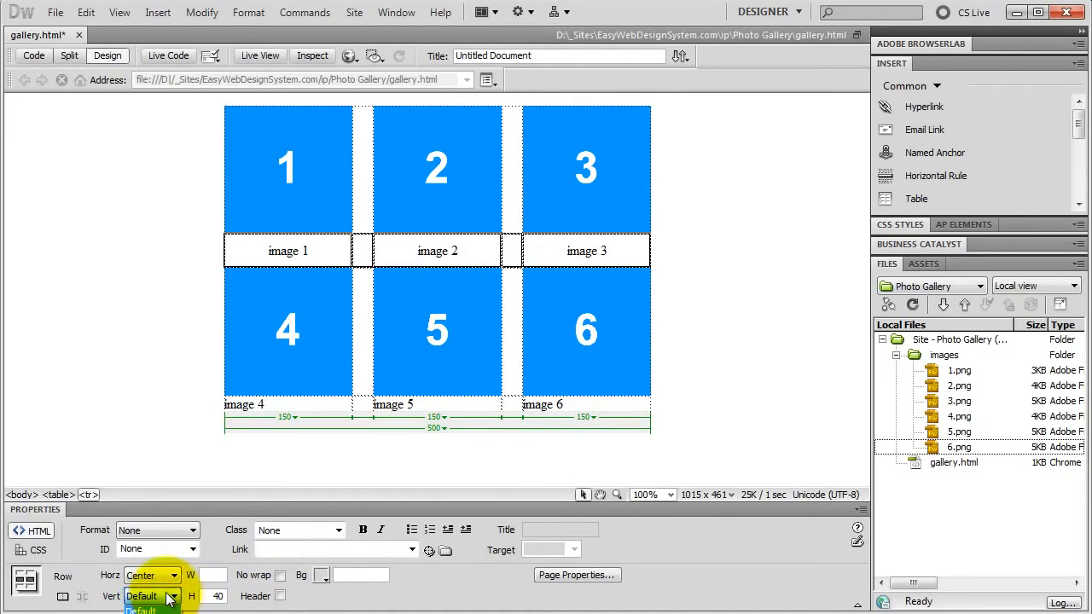
{"action": "left_click", "coordinate": [151, 613]}
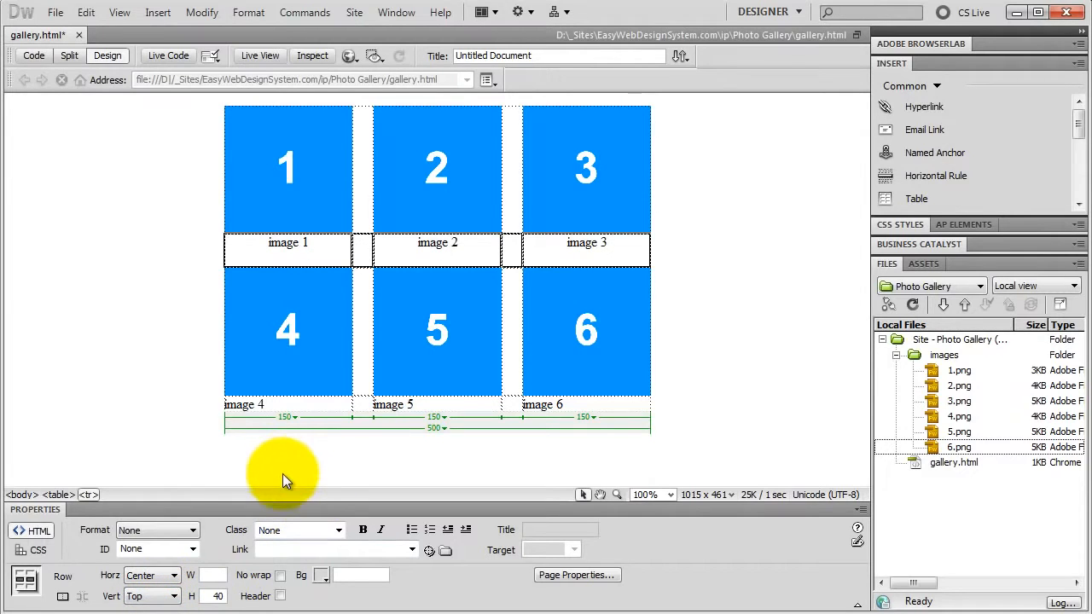
- Set the row holding captions image 4 to image 6 to height 40, with horizontal alignment Center and vertical alignment Top
{"action": "left_click", "coordinate": [306, 404]}
{"action": "left_click_drag", "start_coordinate": [305, 405], "coordinate": [519, 402]}
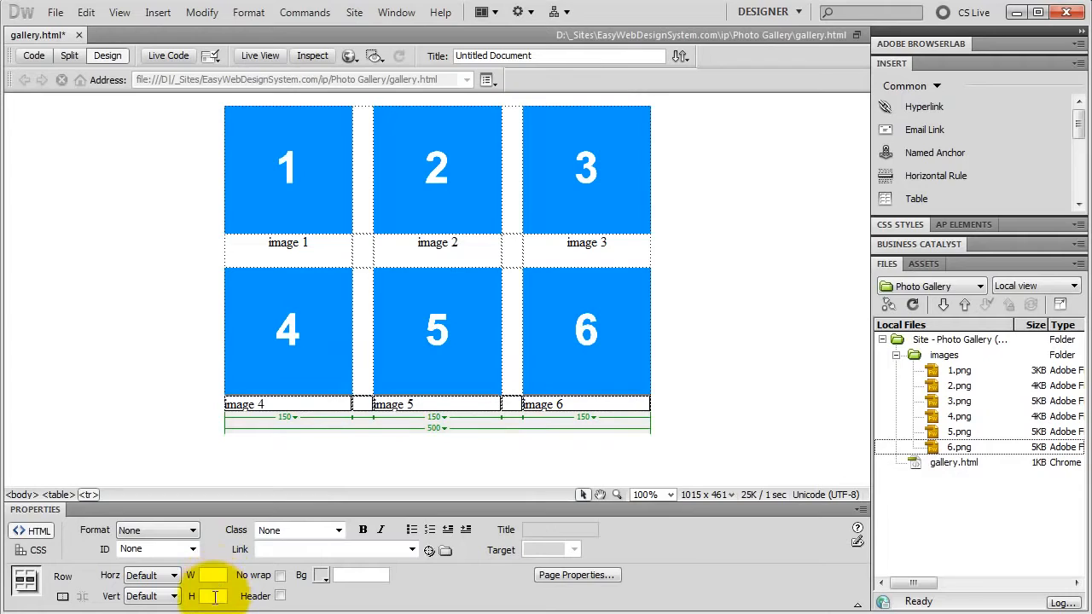
{"action": "type", "text": "30"}
{"action": "key", "text": "Return"}
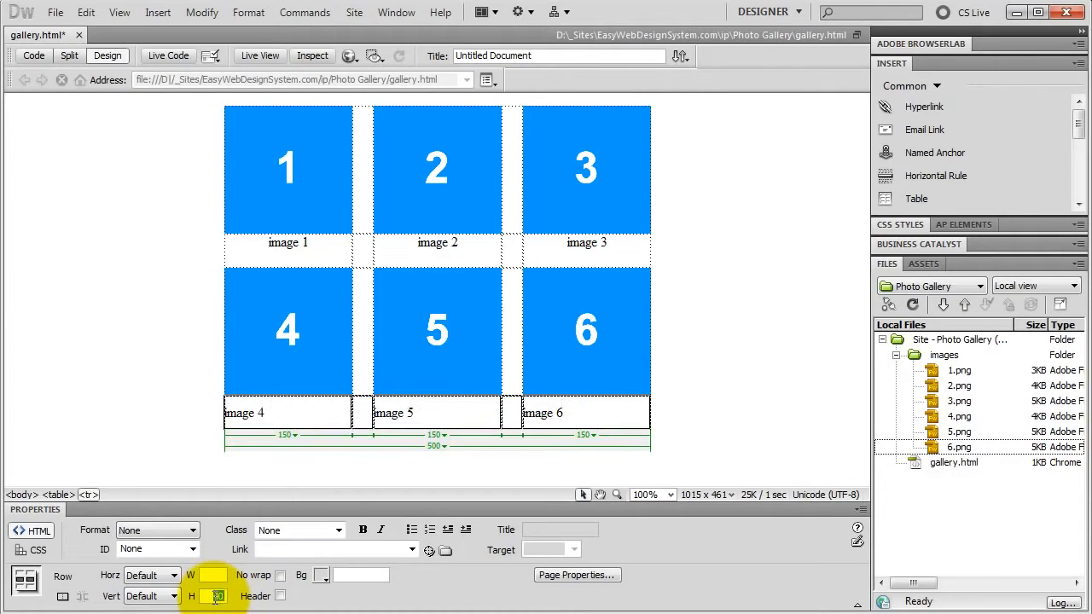
{"action": "left_click", "coordinate": [149, 574]}
{"action": "left_click", "coordinate": [162, 602]}
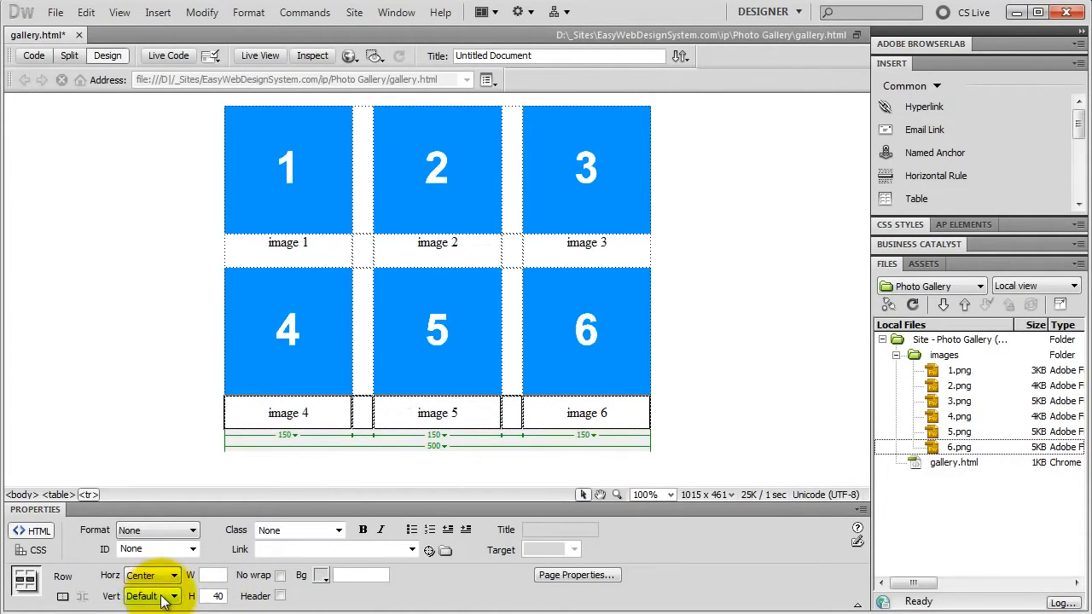
{"action": "left_click", "coordinate": [166, 596]}
{"action": "left_click", "coordinate": [162, 606]}
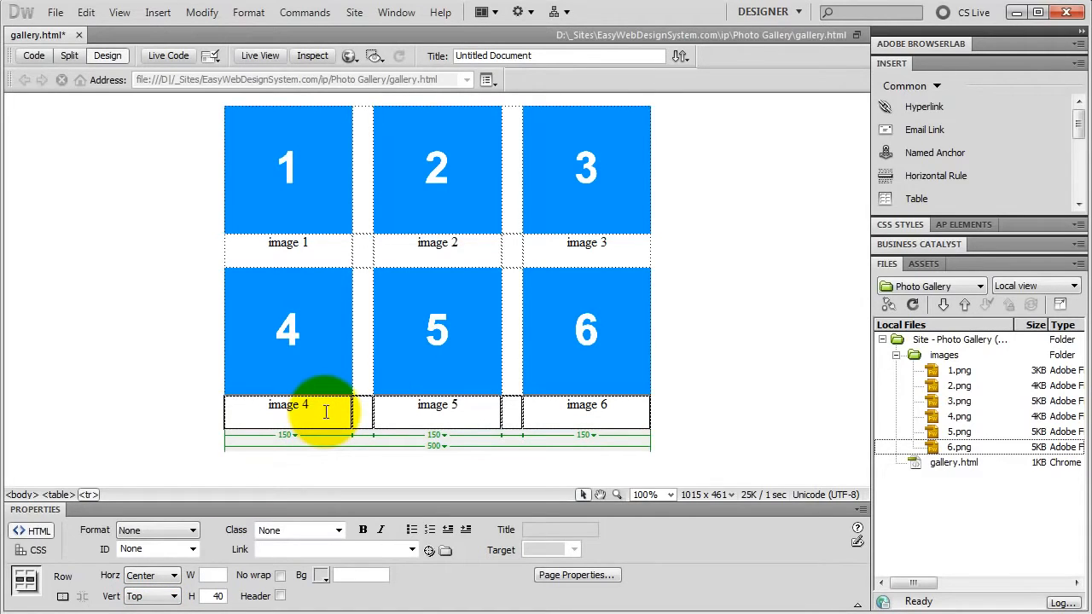
- Select the image 1 thumbnail and link it to the file images/1.png
{"action": "left_click", "coordinate": [262, 195]}
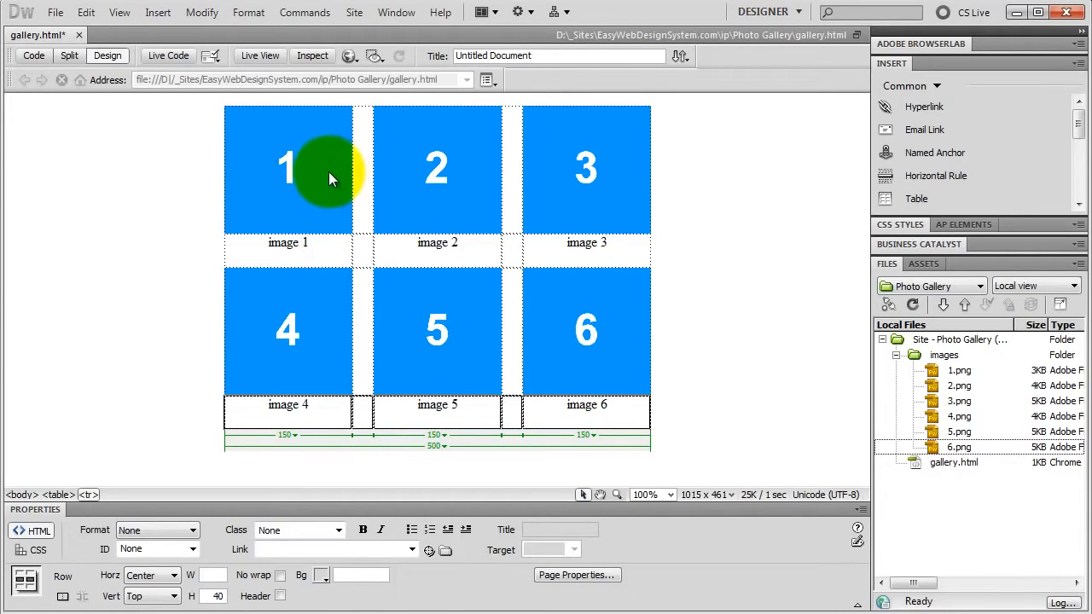
{"action": "left_click", "coordinate": [305, 184]}
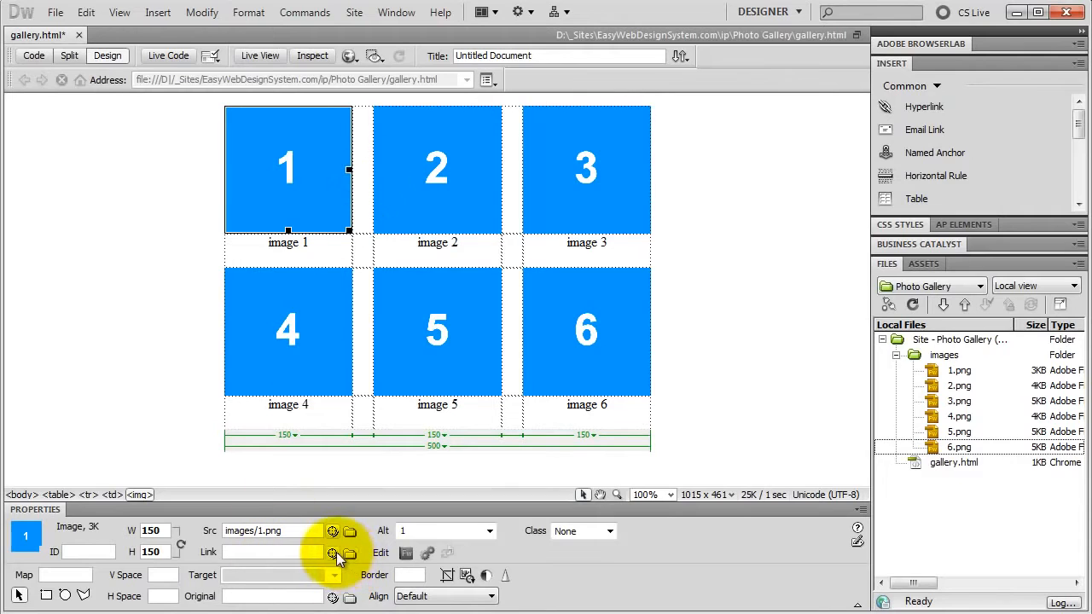
{"action": "mouse_move", "coordinate": [332, 552]}
{"action": "left_mouse_down"}
{"action": "mouse_move", "coordinate": [926, 395]}
{"action": "mouse_move", "coordinate": [949, 375]}
{"action": "left_mouse_up"}
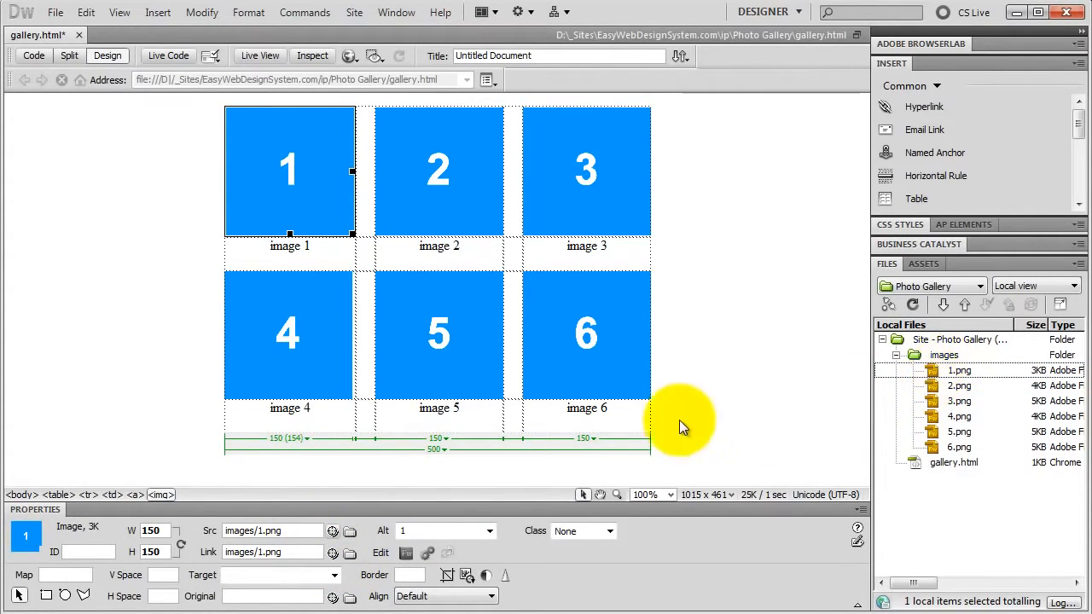
- Set the border of the linked image 1 thumbnail to 0
{"action": "left_click", "coordinate": [346, 248]}
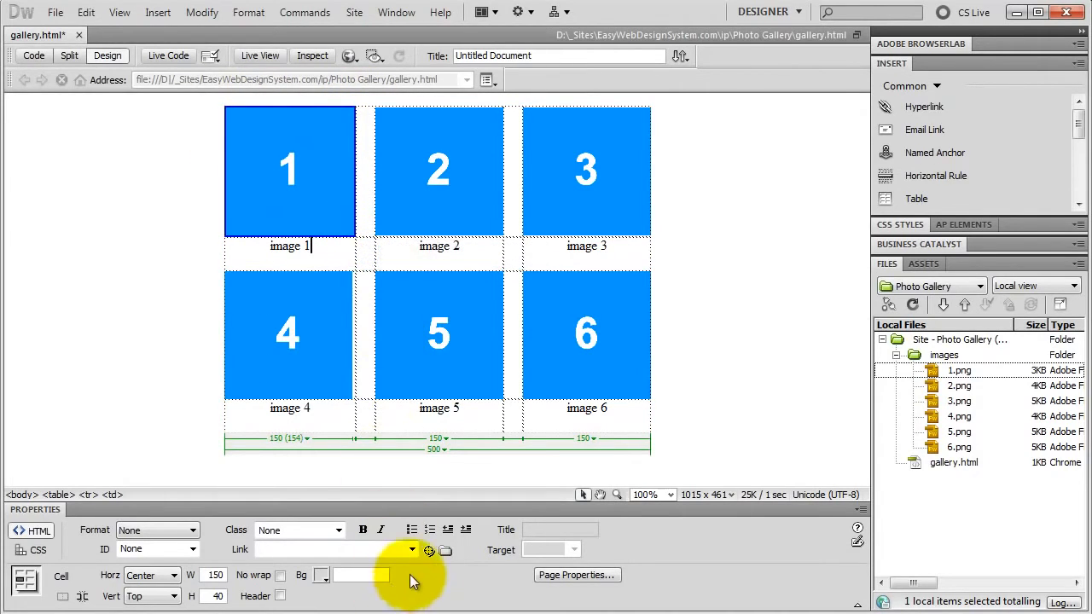
{"action": "left_click", "coordinate": [293, 173]}
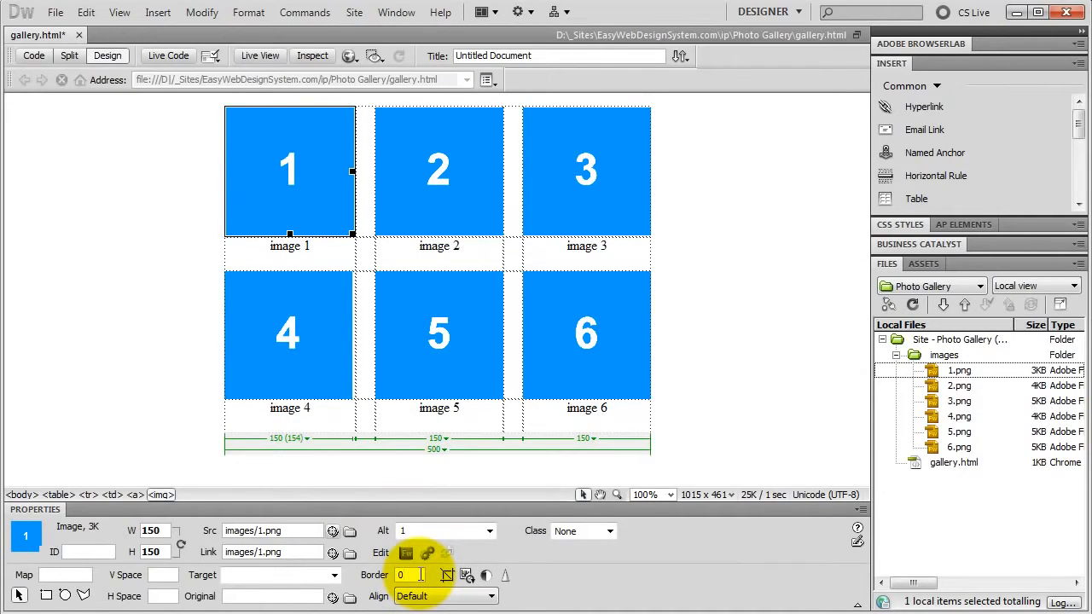
{"action": "key", "text": "Return"}
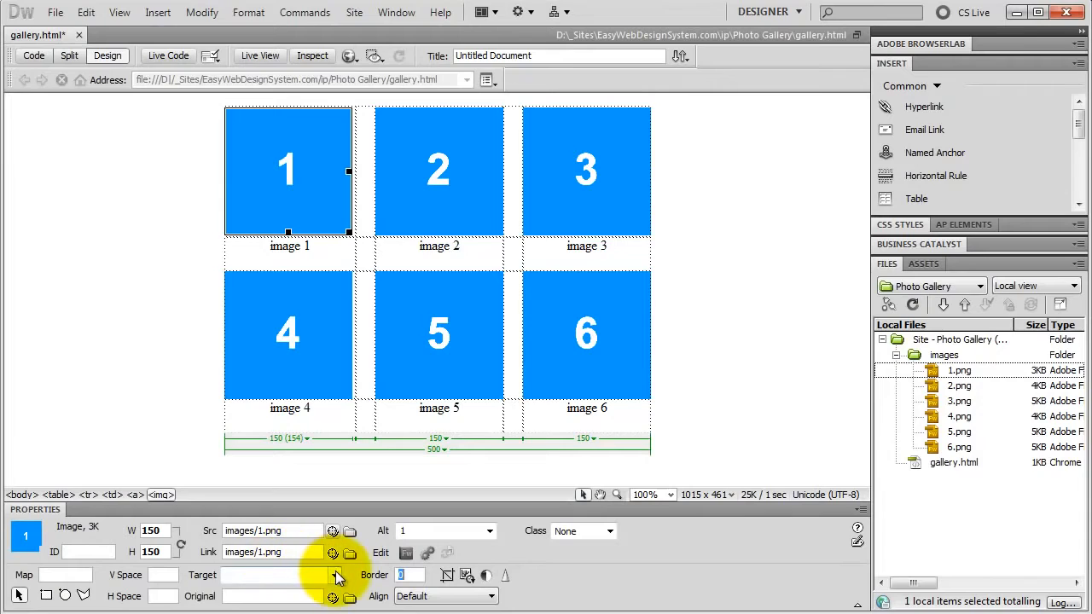
{"action": "left_click", "coordinate": [333, 574]}
{"action": "left_click", "coordinate": [356, 577]}
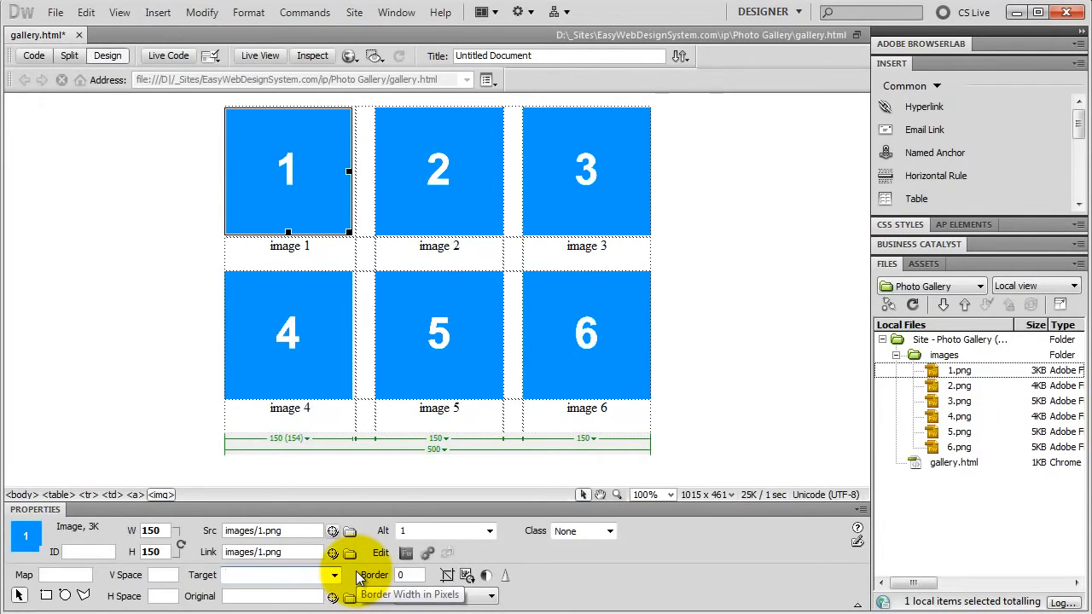
- Save the gallery page for a preview in Safari and test the image 1 thumbnail's link there
{"action": "left_click", "coordinate": [349, 56]}
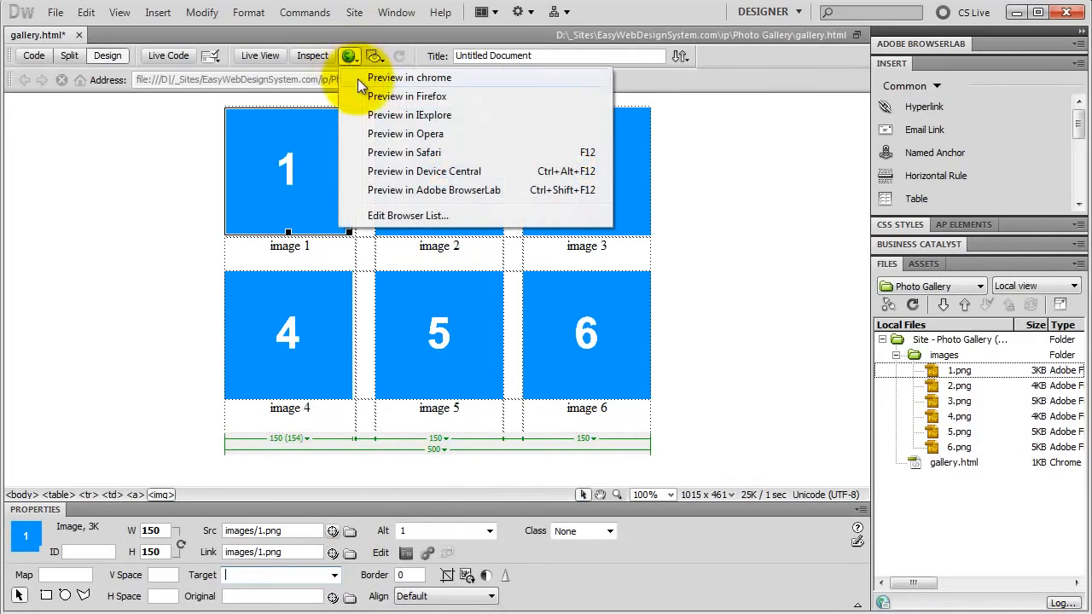
{"action": "left_click", "coordinate": [379, 152]}
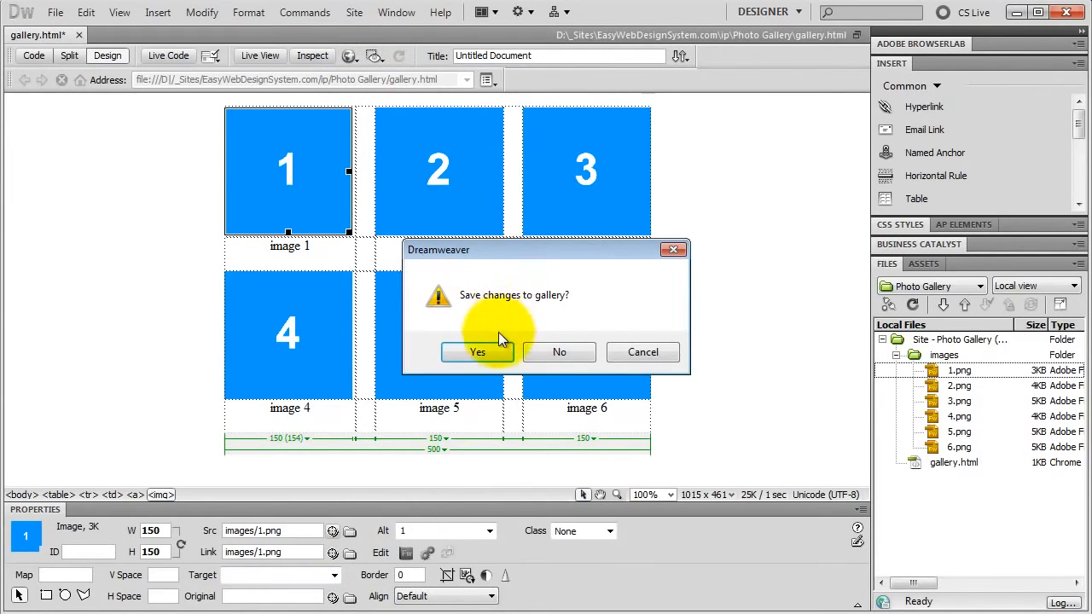
{"action": "left_click", "coordinate": [484, 352]}
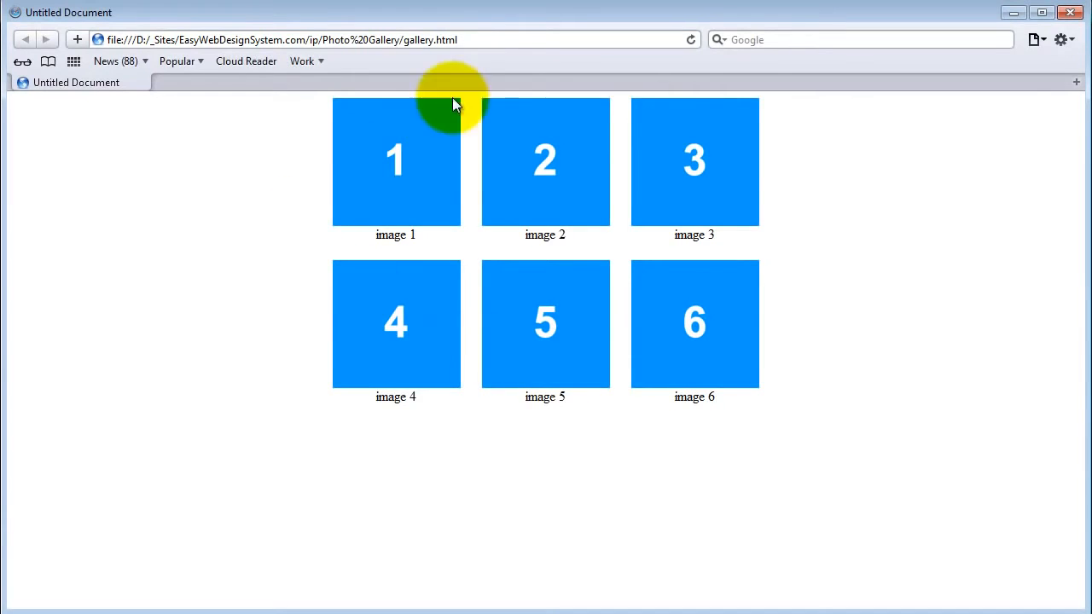
{"action": "left_click", "coordinate": [407, 182]}
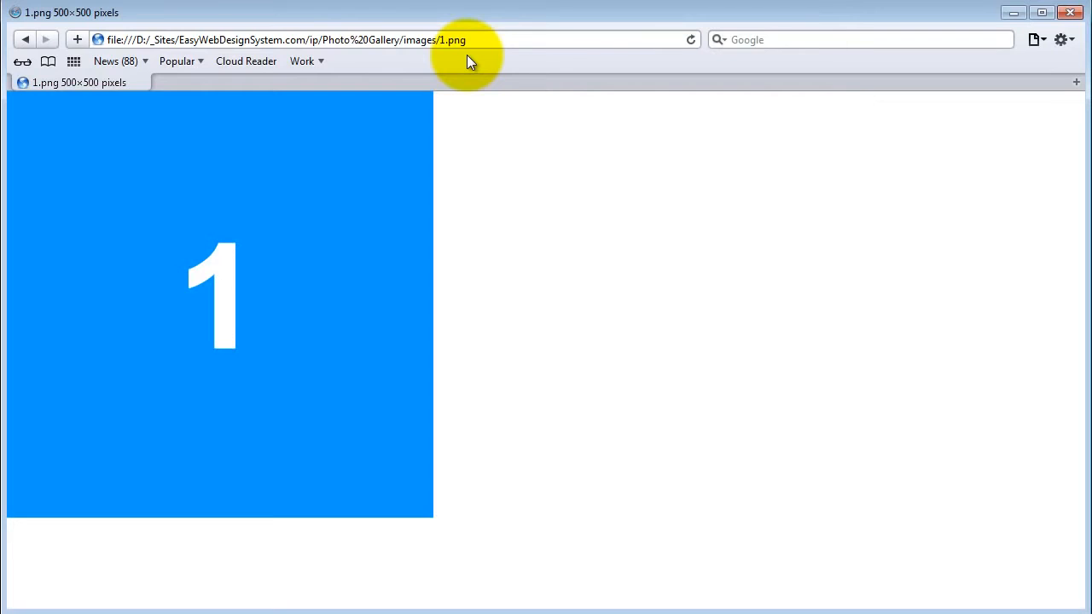
{"action": "left_click", "coordinate": [1069, 12]}
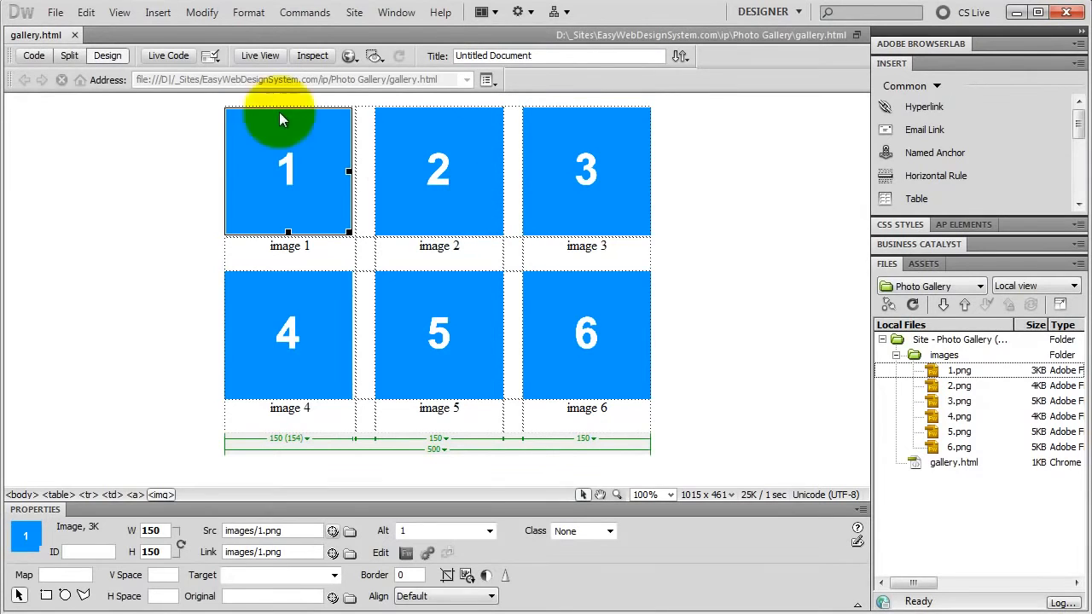
- Create a new blank HTML page with layout <none> and DocType XHTML 1.0 Transitional
{"action": "left_click", "coordinate": [55, 12]}
{"action": "left_click", "coordinate": [69, 32]}
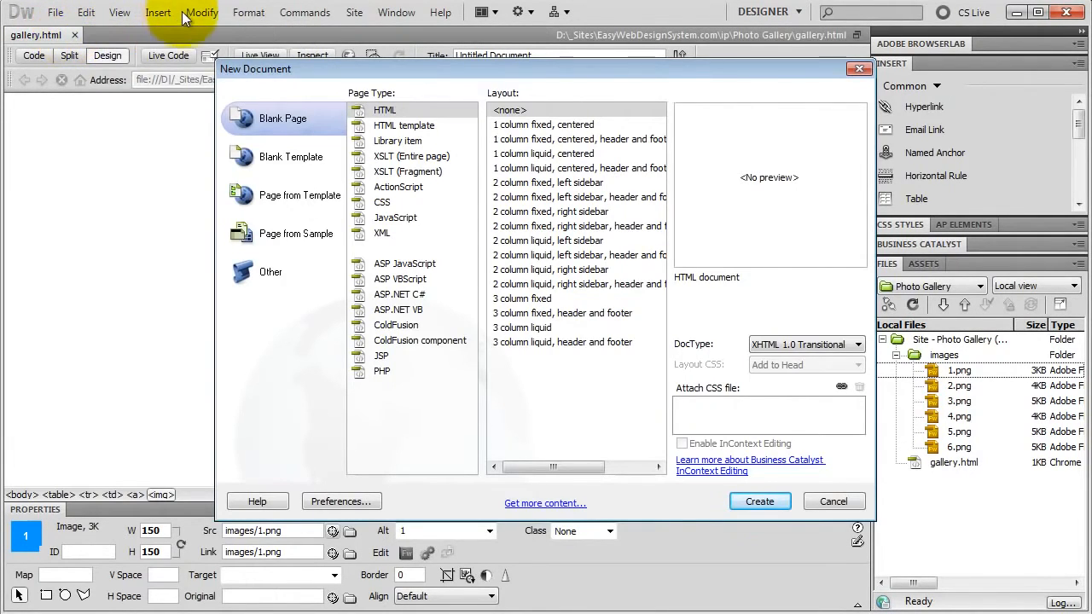
{"action": "left_click", "coordinate": [387, 112]}
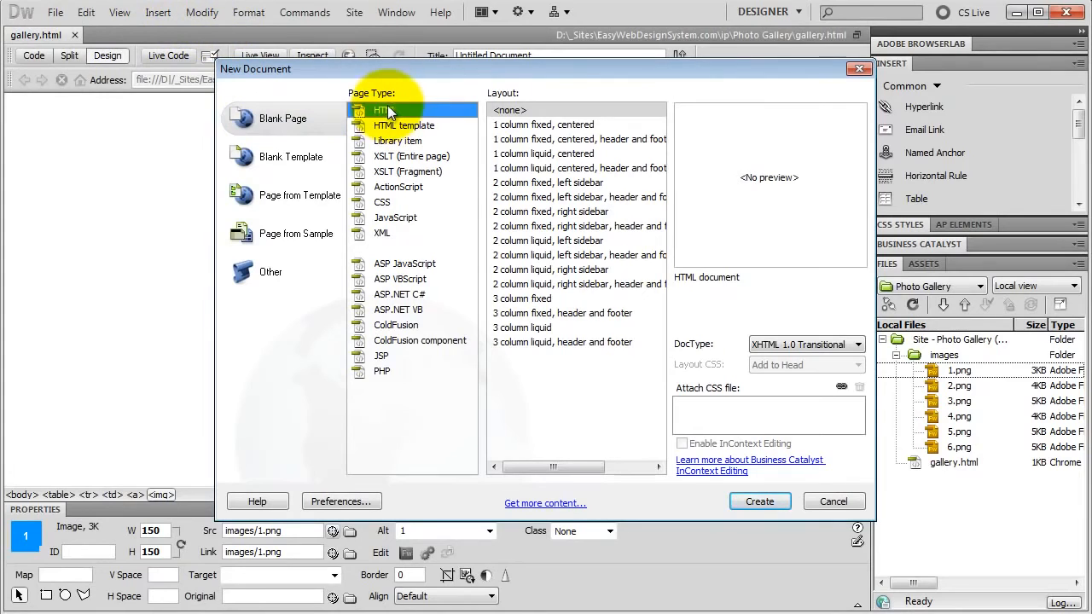
{"action": "left_click", "coordinate": [517, 110]}
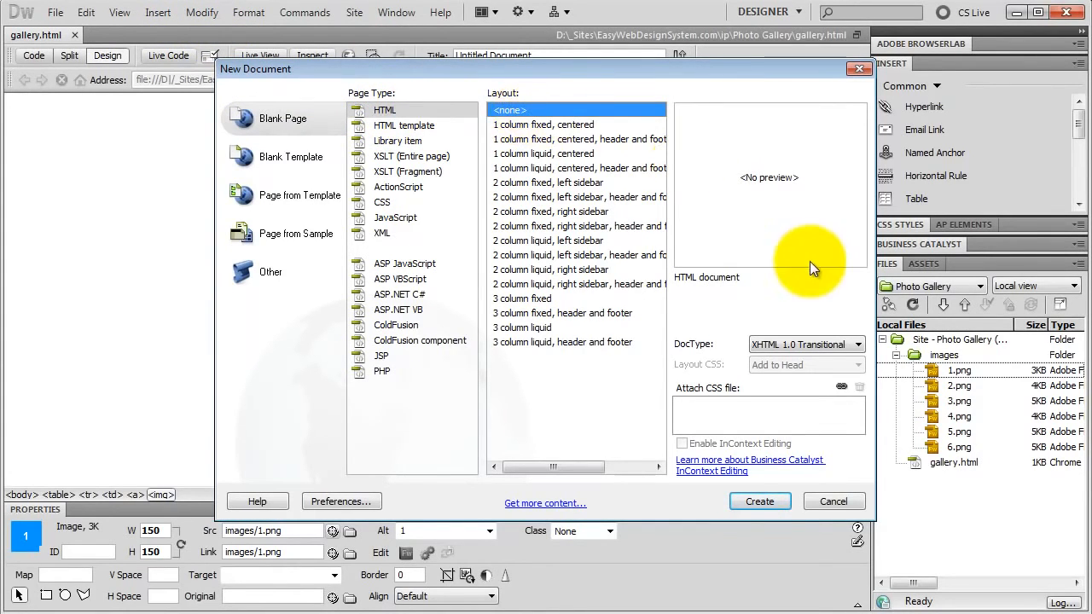
{"action": "left_click", "coordinate": [760, 500]}
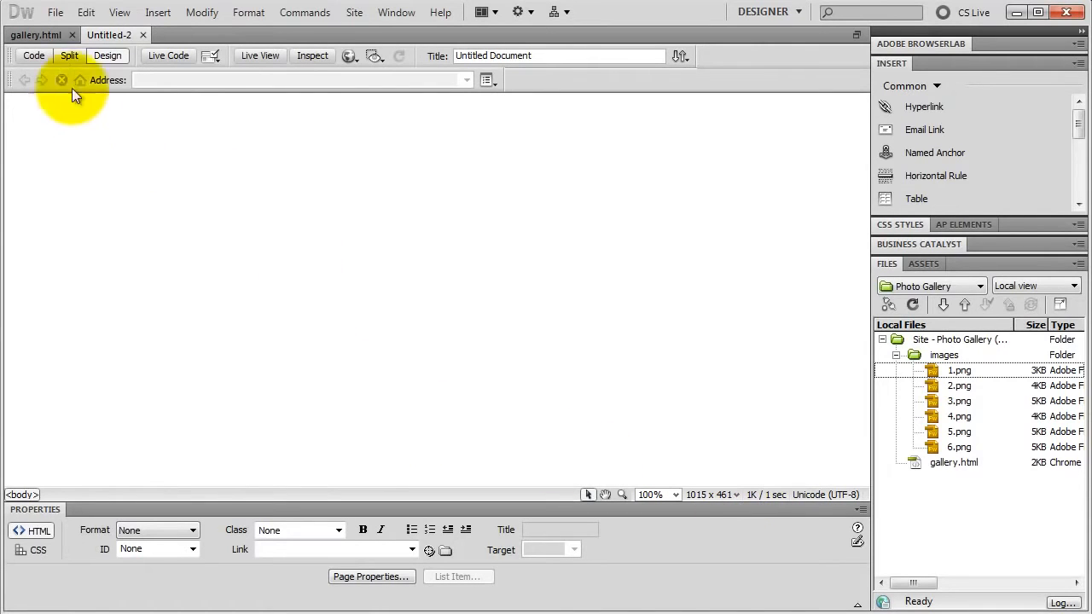
- Save the new page under the name 1 in the Photo Gallery folder
{"action": "left_click", "coordinate": [53, 15]}
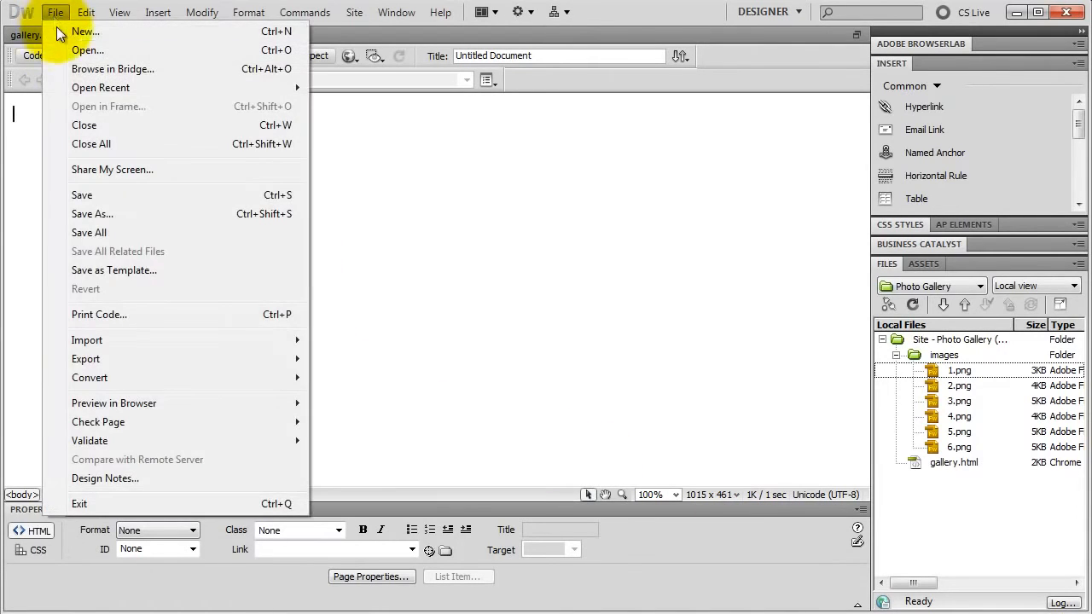
{"action": "left_click", "coordinate": [82, 194]}
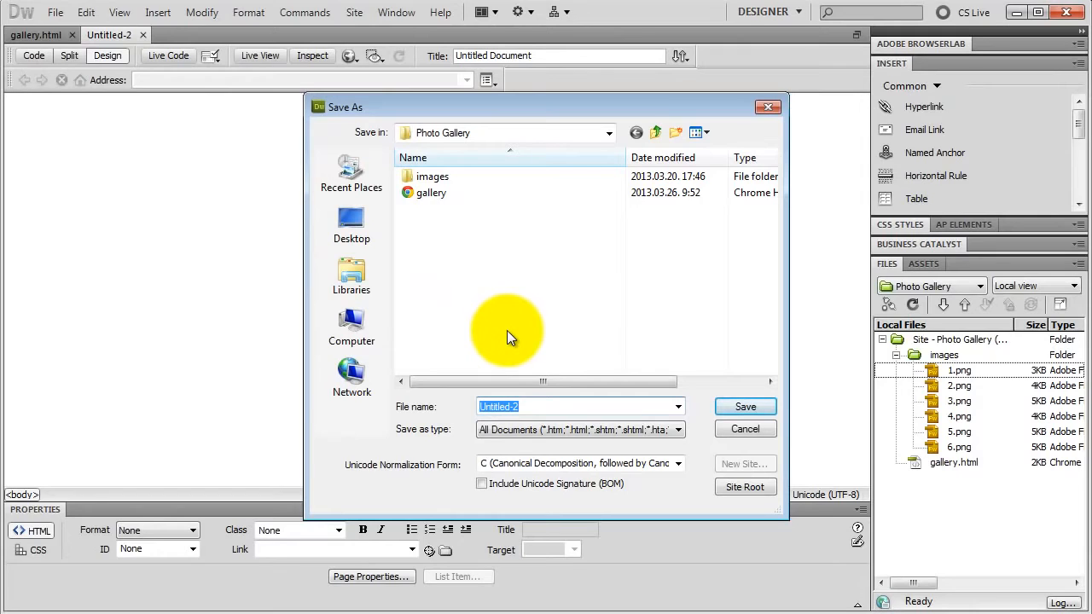
{"action": "type", "text": "1"}
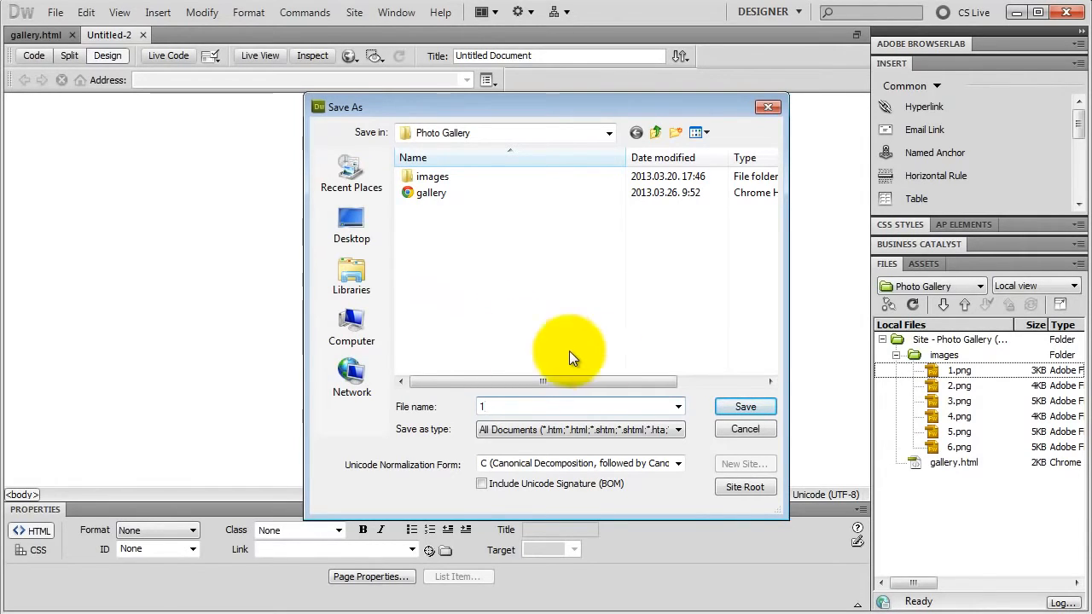
{"action": "left_click", "coordinate": [737, 407]}
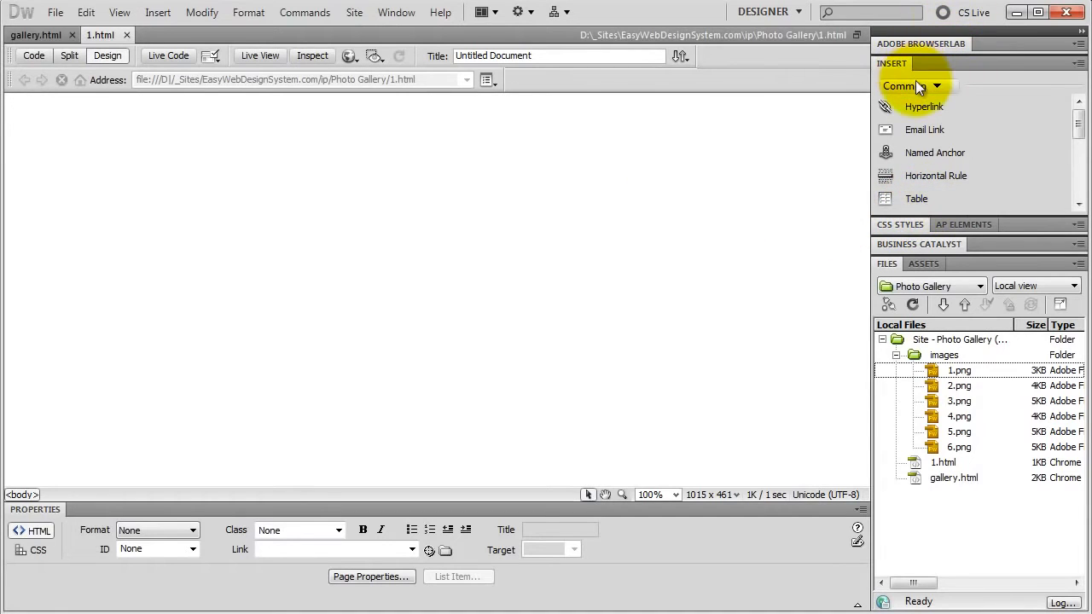
- Insert a table with 2 rows and 1 column, 500 pixels wide, with border, cell padding and cell spacing of 0
{"action": "left_click", "coordinate": [915, 203]}
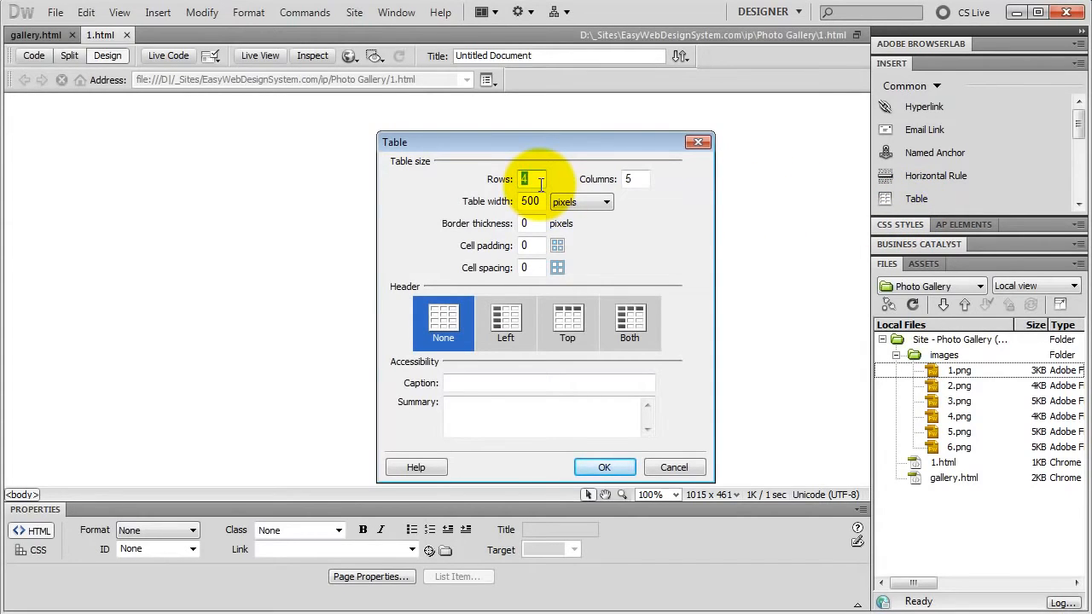
{"action": "type", "text": "2"}
{"action": "double_click", "coordinate": [639, 181]}
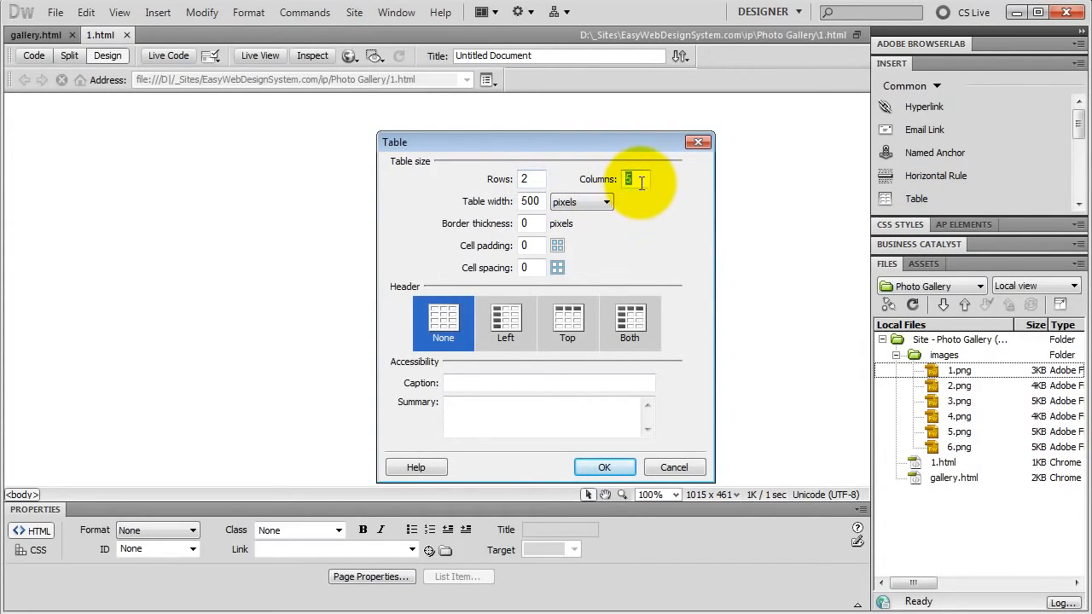
{"action": "type", "text": "1"}
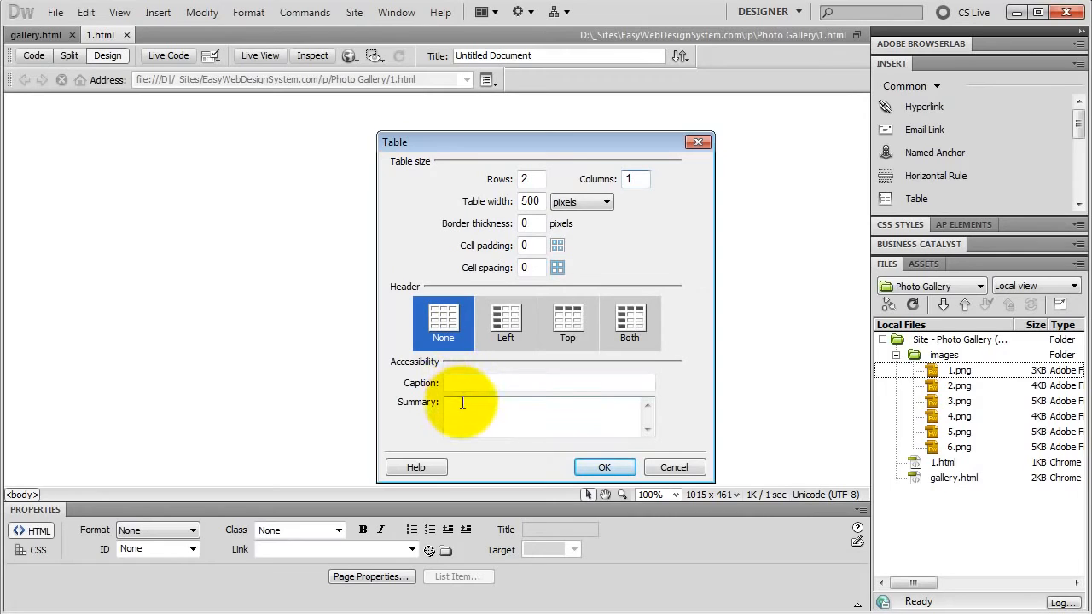
{"action": "left_click", "coordinate": [594, 468]}
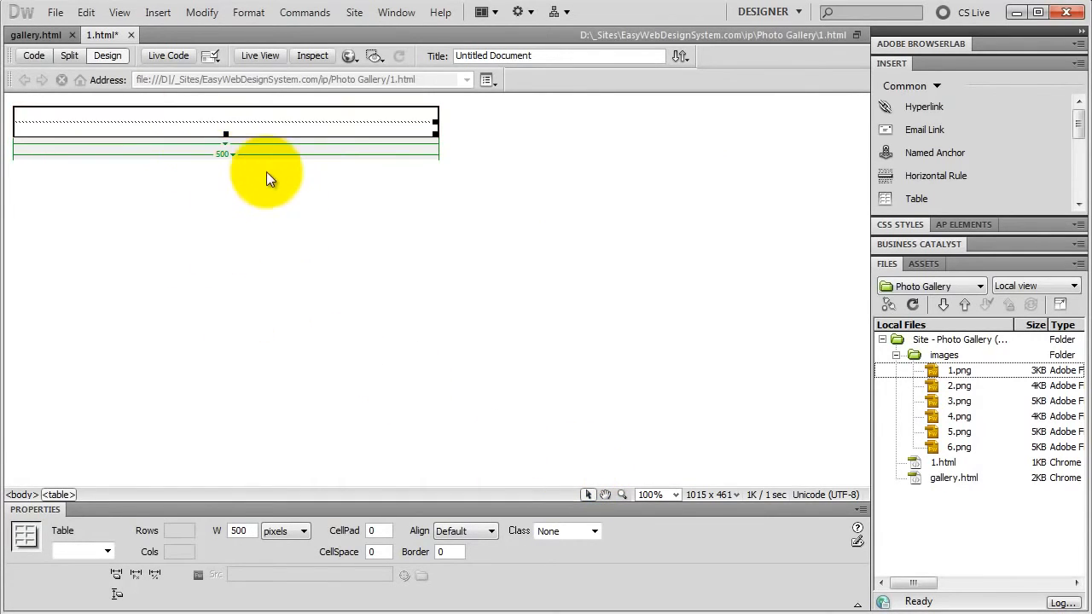
- Center the new table on the page and place the cursor in its first row
{"action": "left_click", "coordinate": [465, 531]}
{"action": "left_click", "coordinate": [452, 569]}
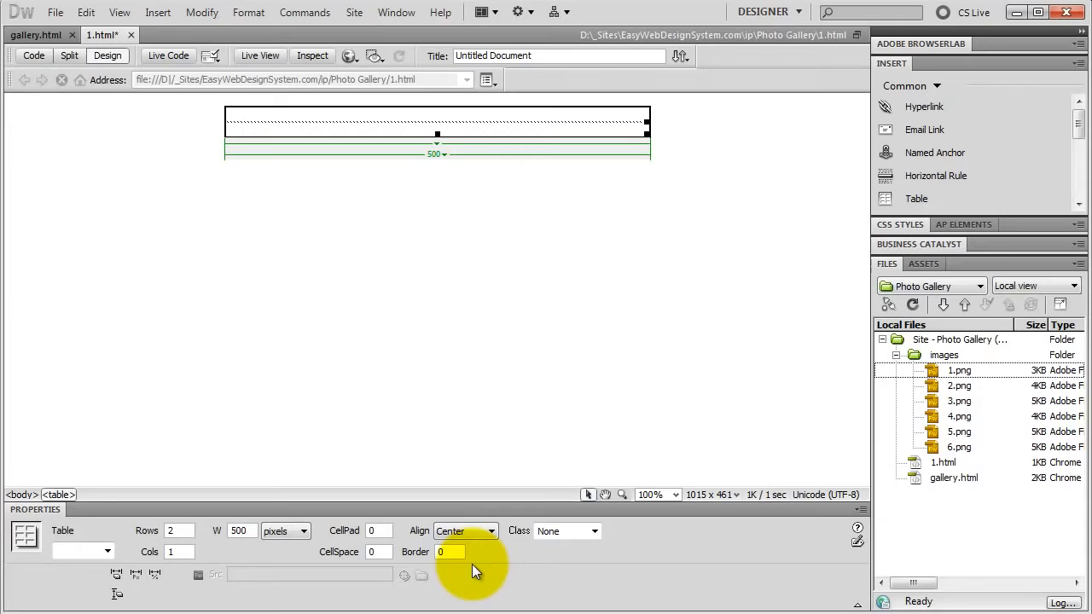
{"action": "left_click", "coordinate": [274, 113]}
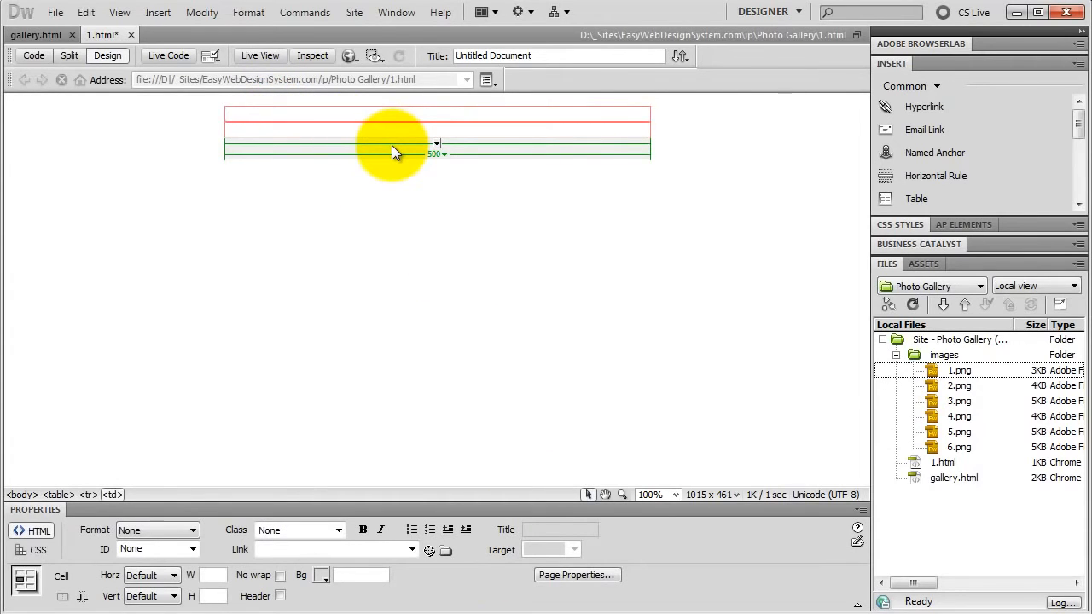
- Fill the table's first row with "<< Previous - Gallery - Next >>", horizontally centered in a cell with a height of 40
{"action": "type", "text": "<< Previous"}
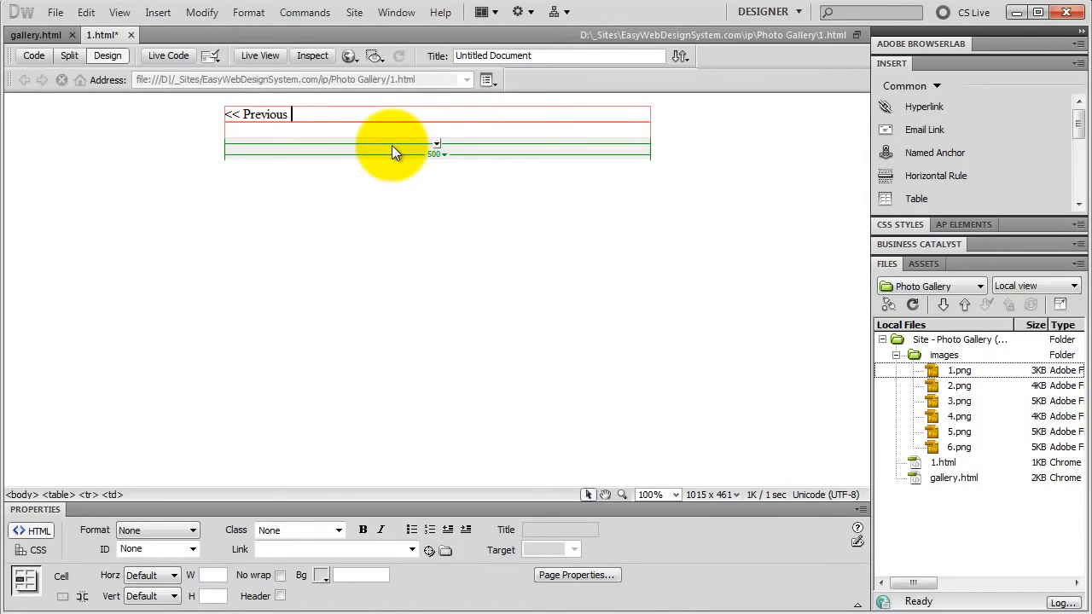
{"action": "type", "text": " - Gallery - Next >>"}
{"action": "left_click", "coordinate": [224, 596]}
{"action": "type", "text": "4"}
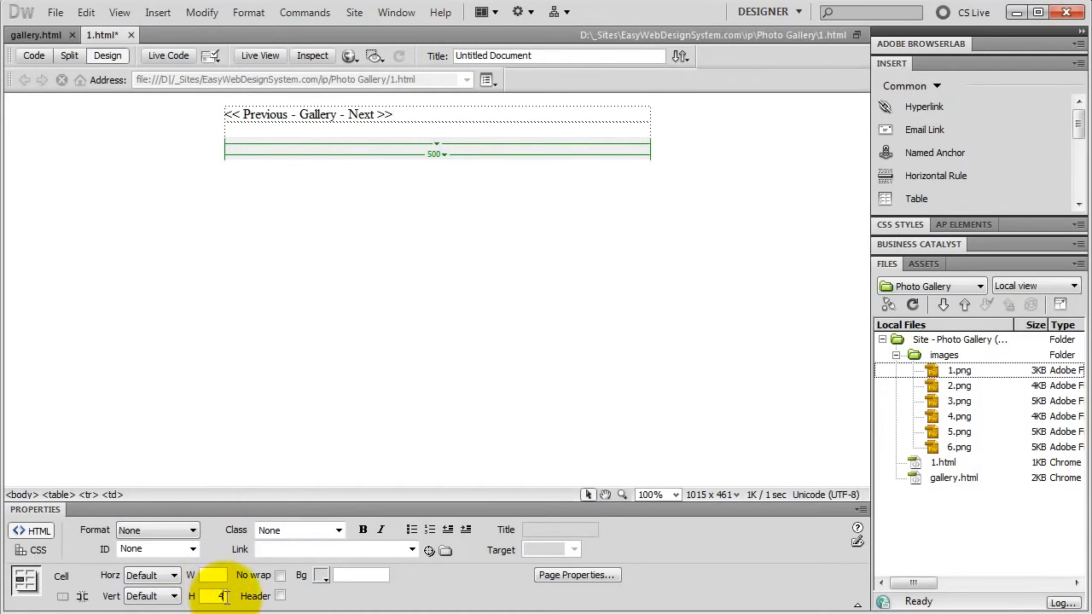
{"action": "type", "text": "0"}
{"action": "key", "text": "Return"}
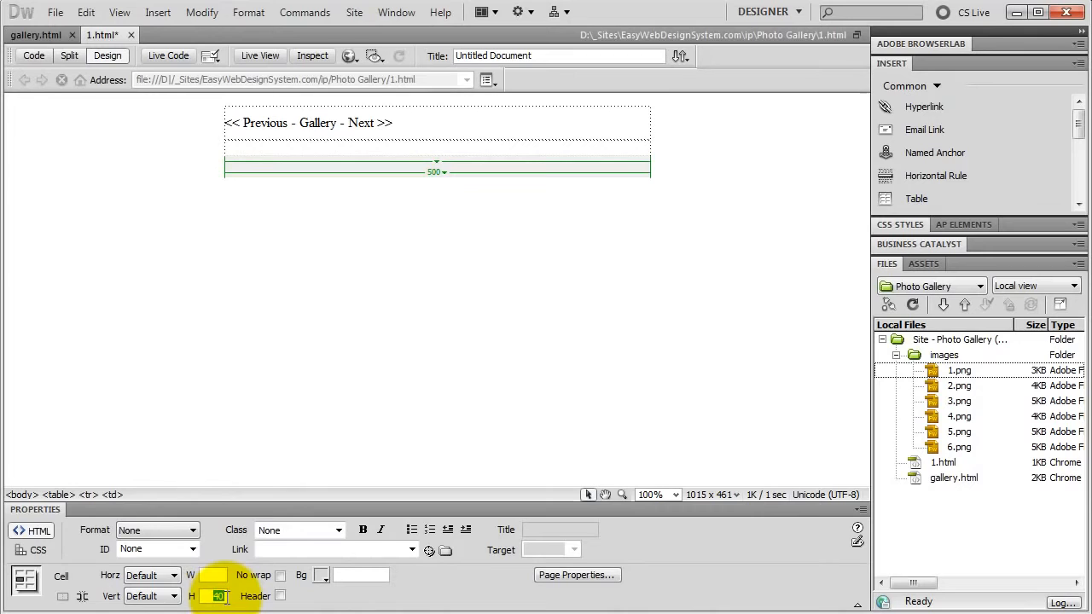
{"action": "left_click", "coordinate": [174, 577]}
{"action": "left_click", "coordinate": [151, 588]}
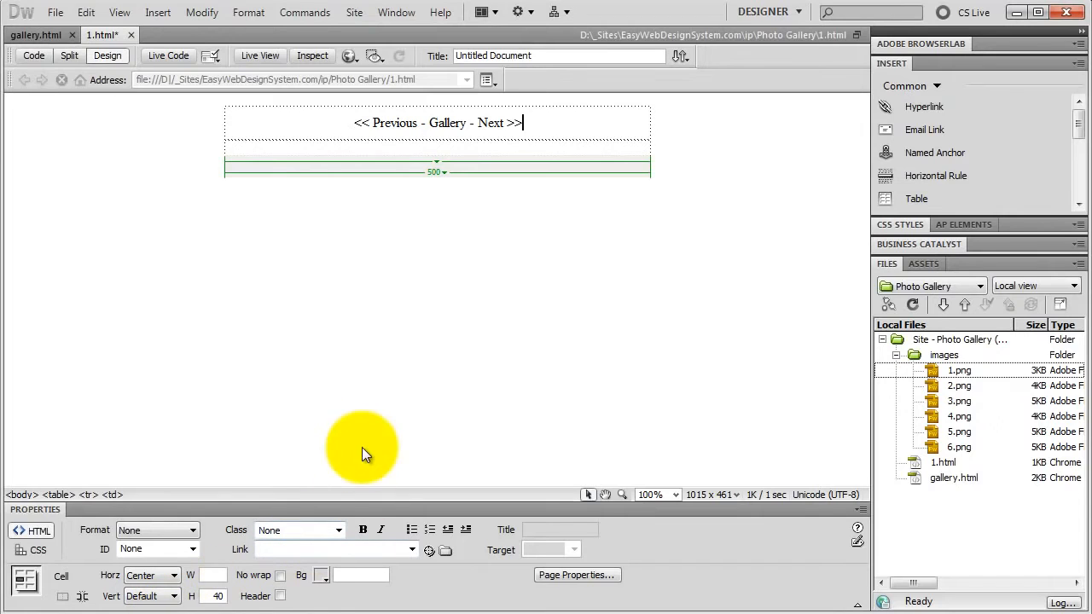
- Insert 1.png from the images folder into the table's second row with the alternate text 1
{"action": "left_click", "coordinate": [958, 370]}
{"action": "left_click_drag", "start_coordinate": [960, 370], "coordinate": [329, 149]}
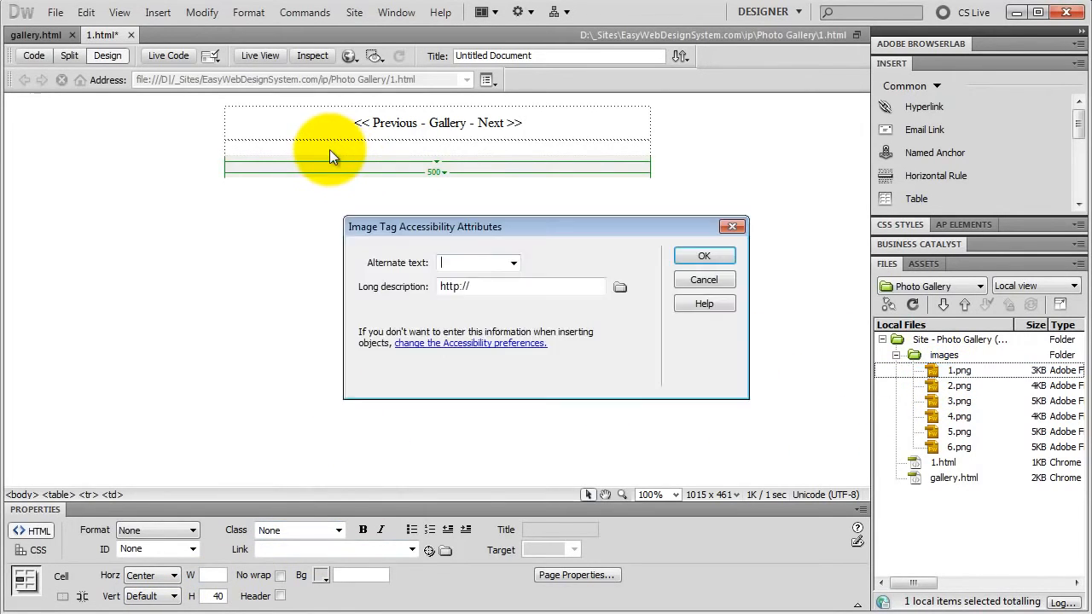
{"action": "type", "text": "1"}
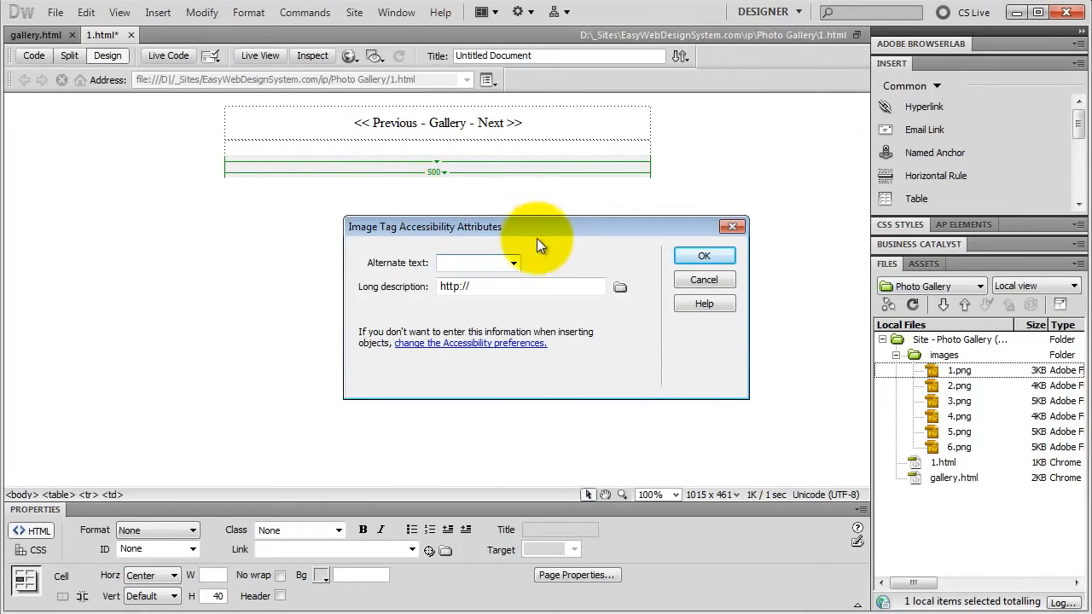
{"action": "left_click", "coordinate": [705, 256]}
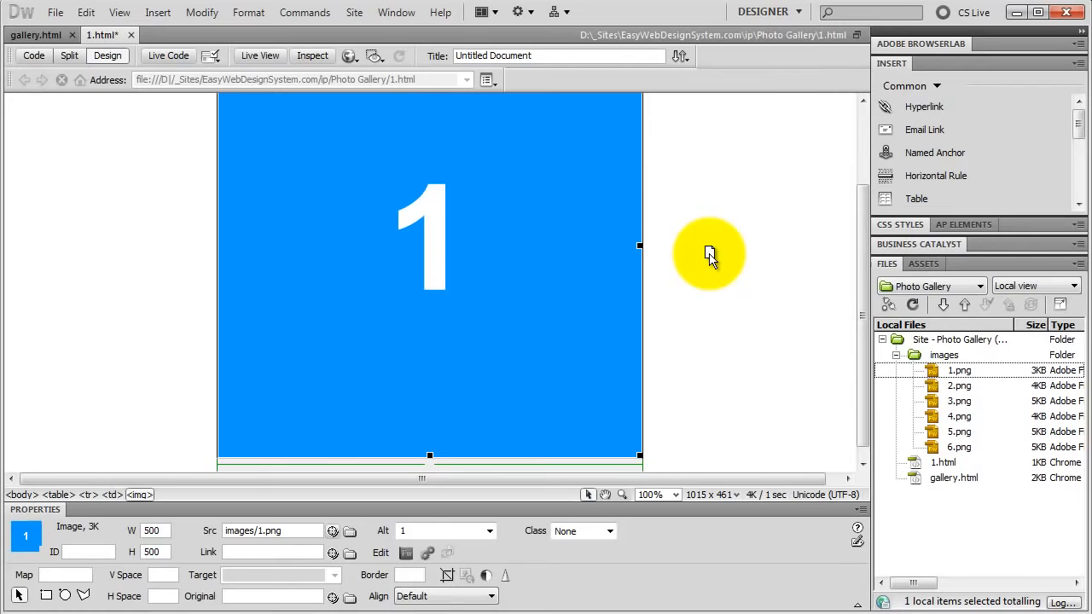
- Link the word Gallery in the navigation row to gallery.html and save 1.html
{"action": "scroll", "coordinate": [524, 287], "scroll_direction": "up", "scroll_amount": 1}
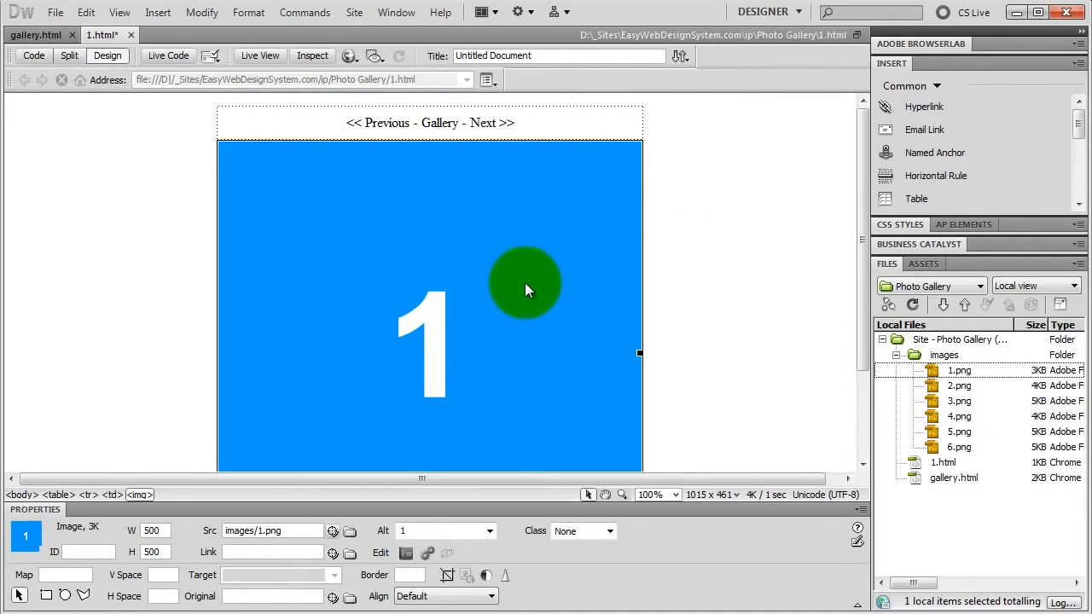
{"action": "left_click", "coordinate": [417, 122]}
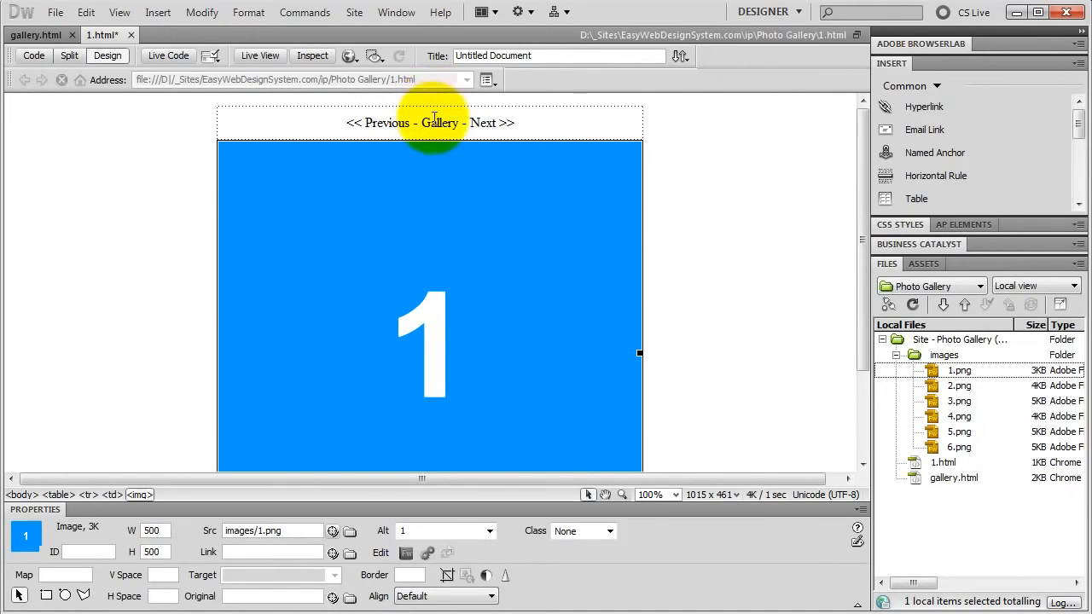
{"action": "double_click", "coordinate": [435, 119]}
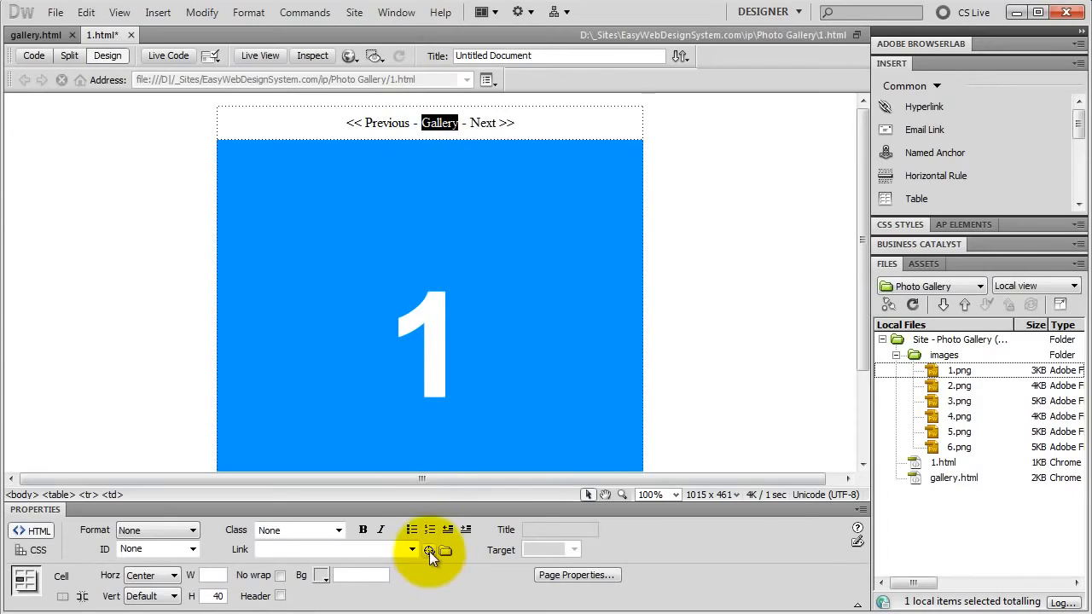
{"action": "left_click_drag", "start_coordinate": [429, 551], "coordinate": [951, 475]}
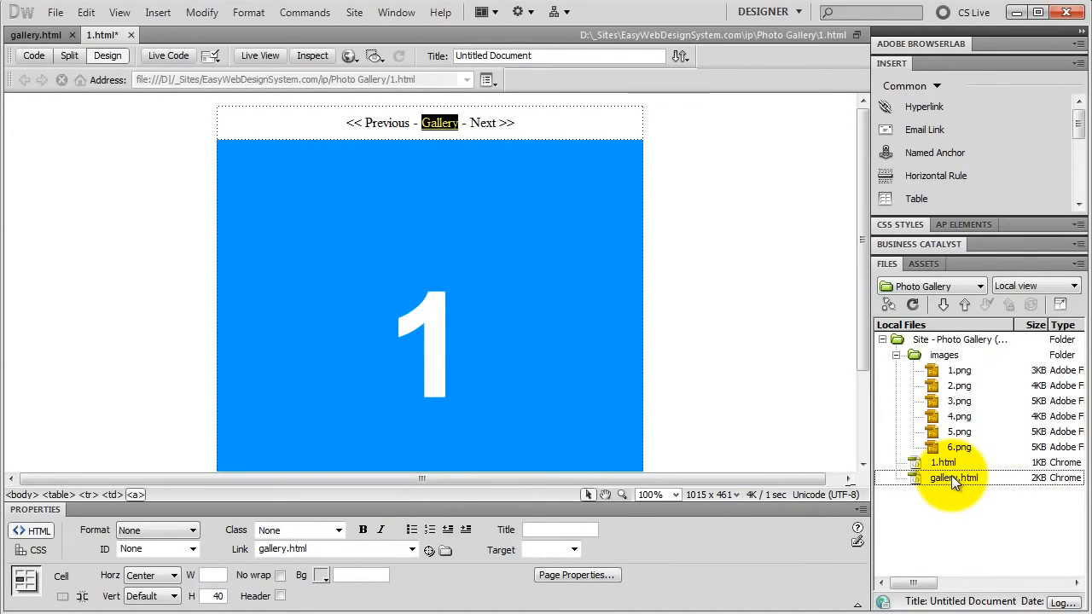
{"action": "left_click", "coordinate": [55, 18]}
{"action": "left_click", "coordinate": [84, 195]}
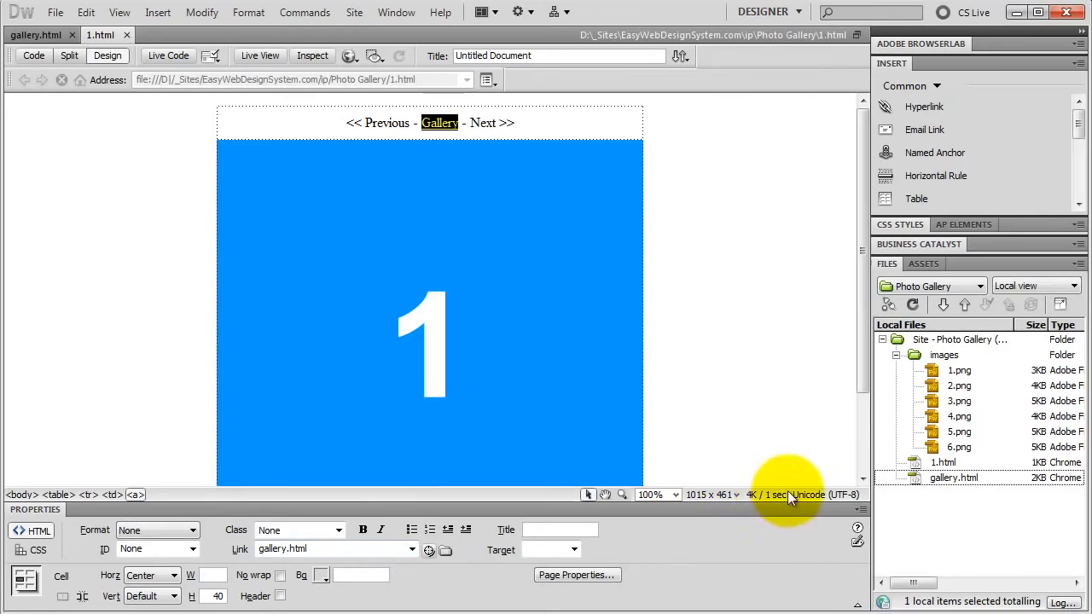
- Duplicate 1.html five times in the site's local files
{"action": "left_click", "coordinate": [947, 461]}
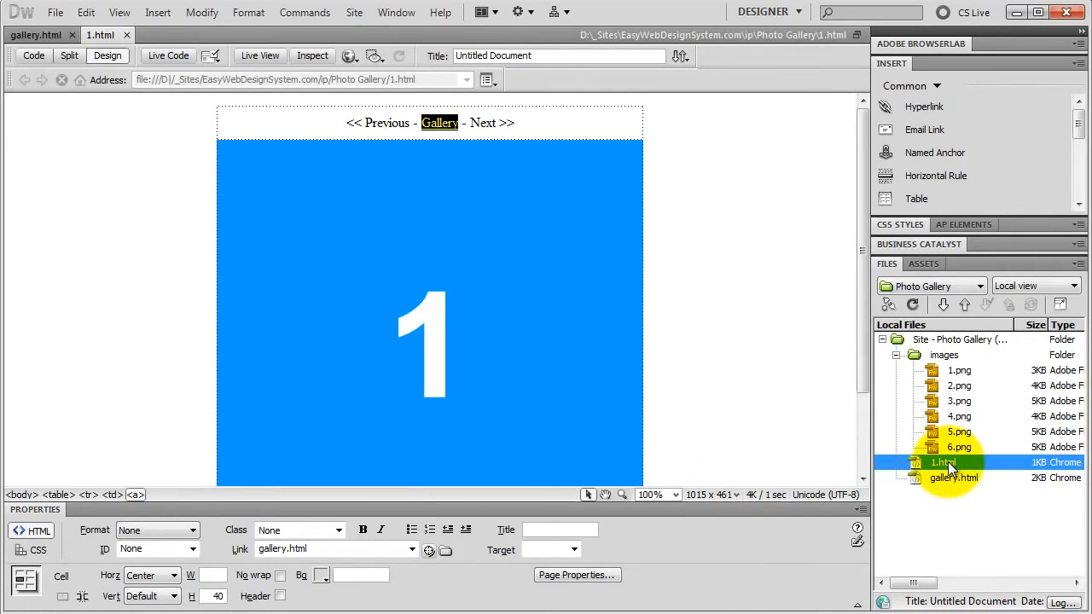
{"action": "key", "text": "ctrl+d"}
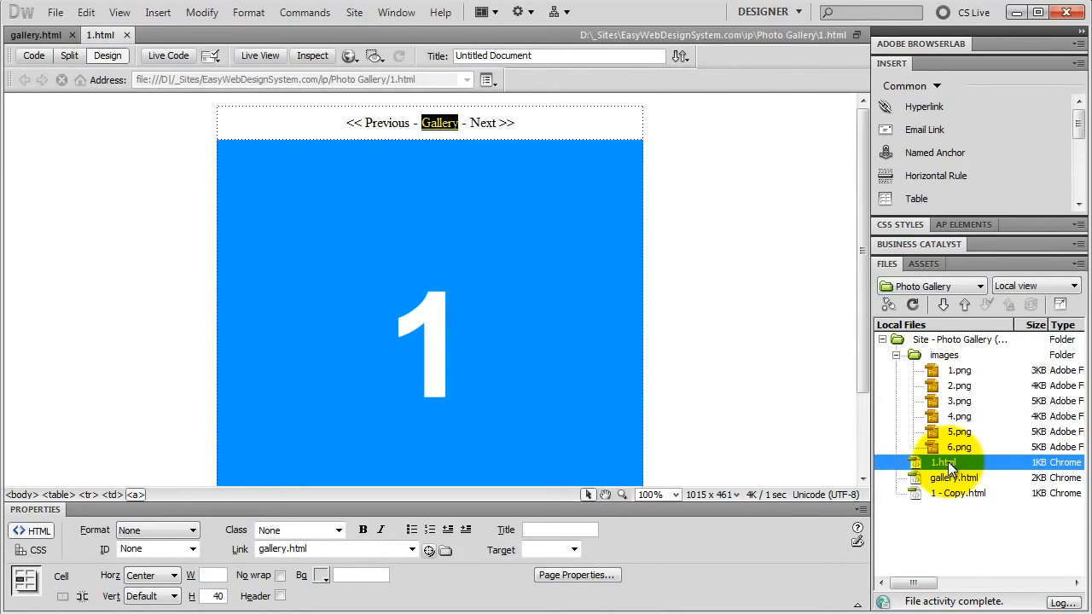
{"action": "key", "text": "ctrl+d"}
{"action": "key", "text": "ctrl+d"}
{"action": "key", "text": "ctrl+d"}
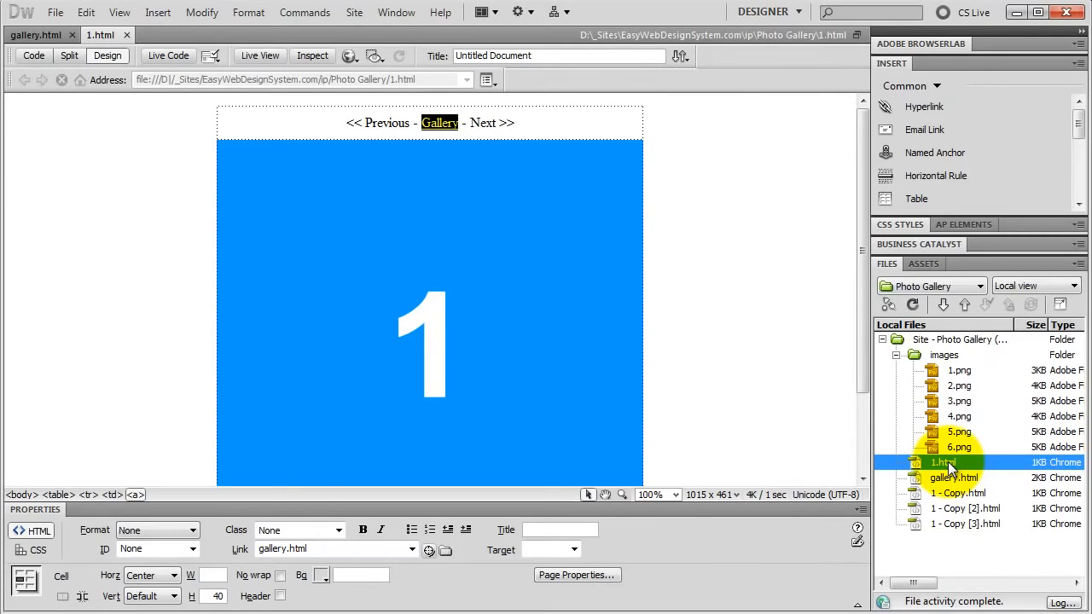
{"action": "key", "text": "ctrl+d"}
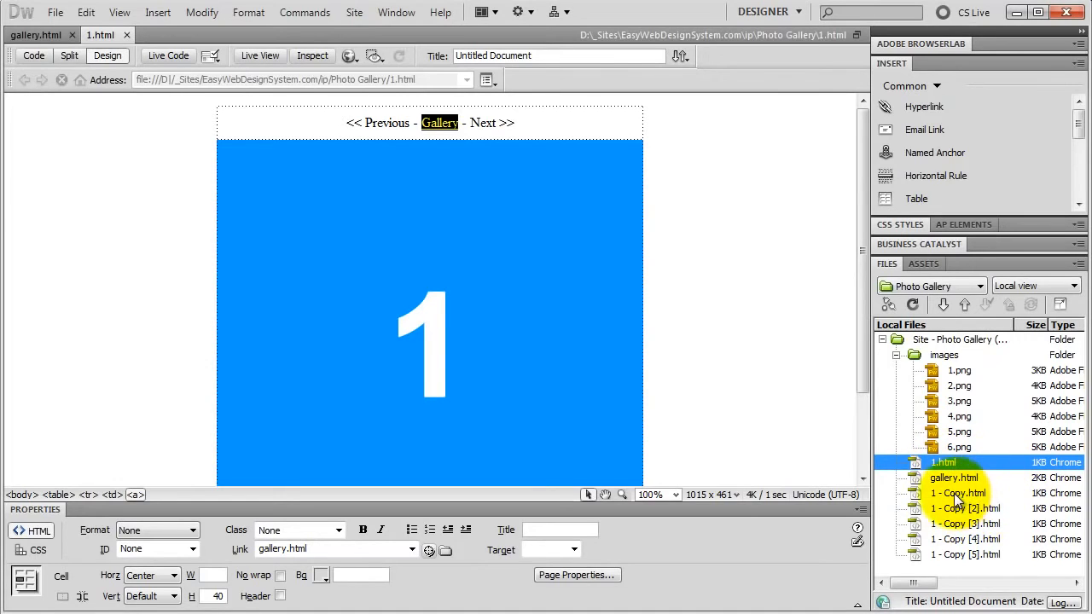
- Rename the first three copies of the page as 2.html, 3.html and 4.html
{"action": "left_click", "coordinate": [974, 496]}
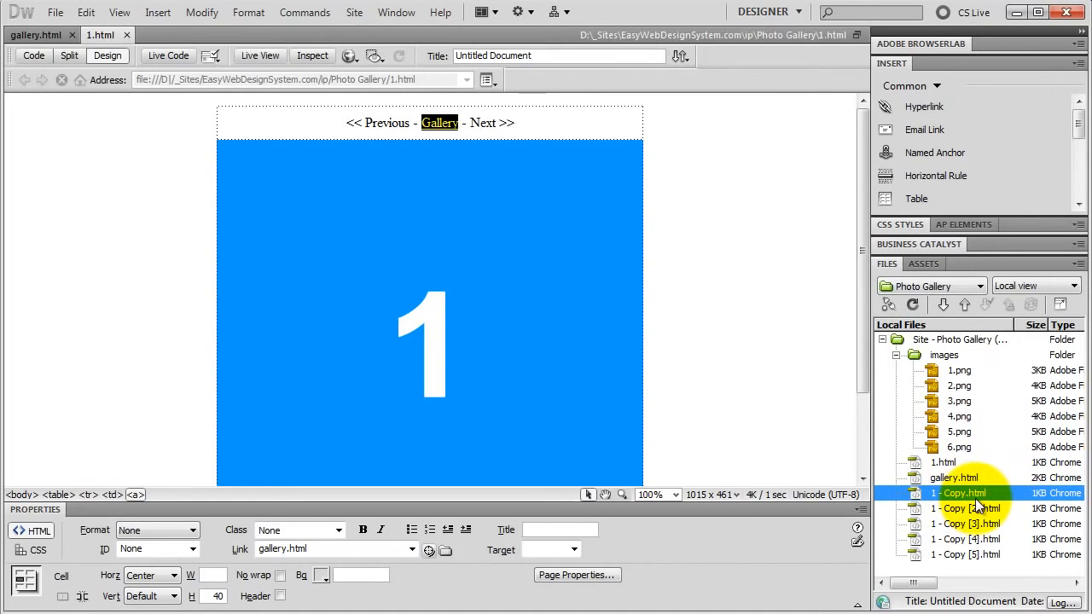
{"action": "left_click", "coordinate": [975, 498]}
{"action": "type", "text": "2"}
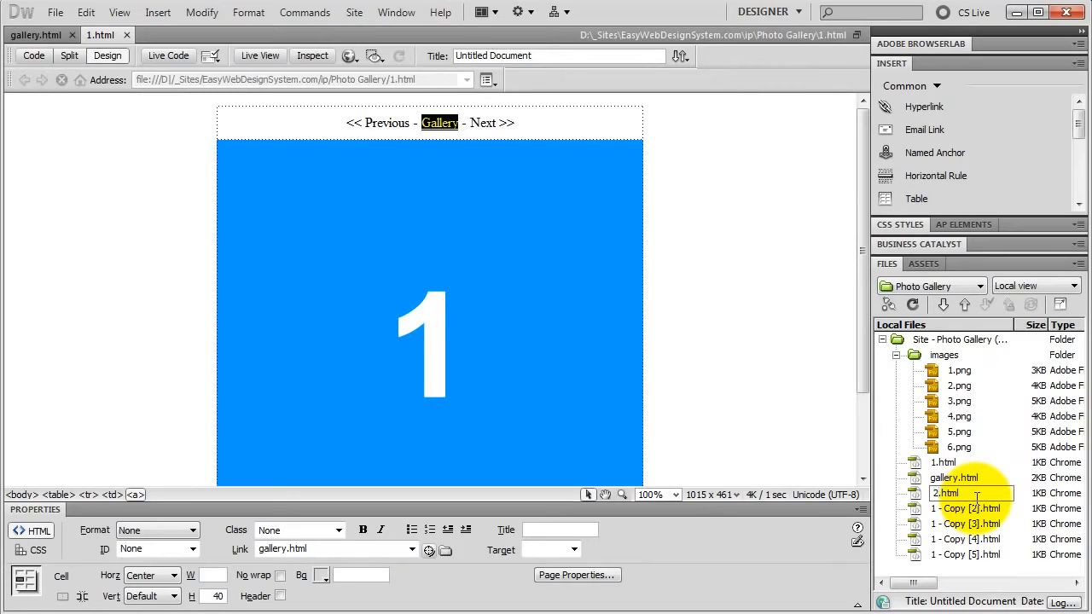
{"action": "key", "text": "Return"}
{"action": "left_click", "coordinate": [972, 506]}
{"action": "left_click", "coordinate": [970, 507]}
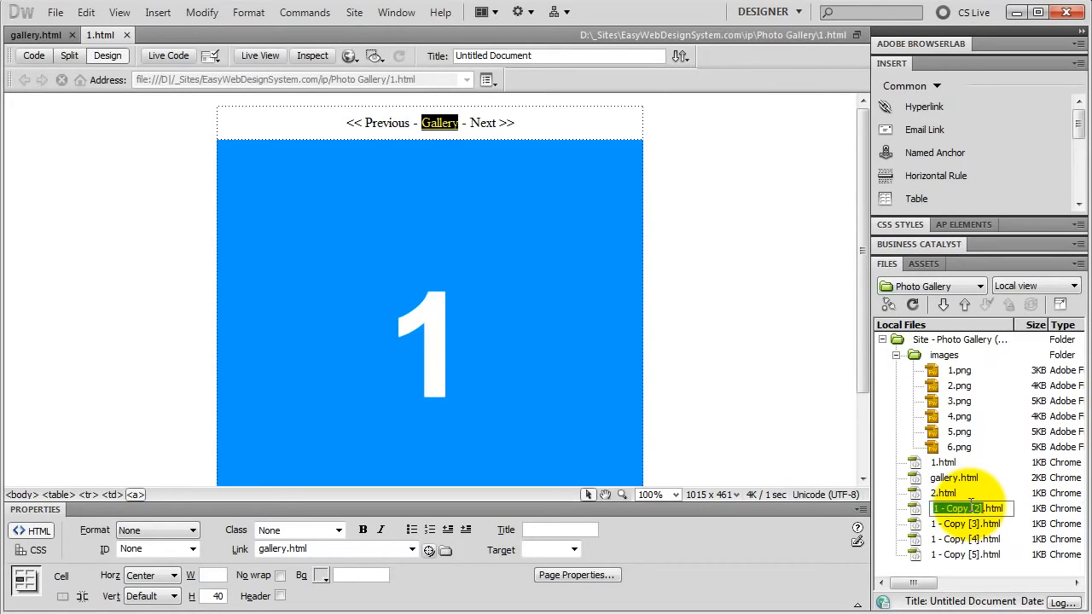
{"action": "type", "text": "3"}
{"action": "key", "text": "Return"}
{"action": "left_click", "coordinate": [966, 527]}
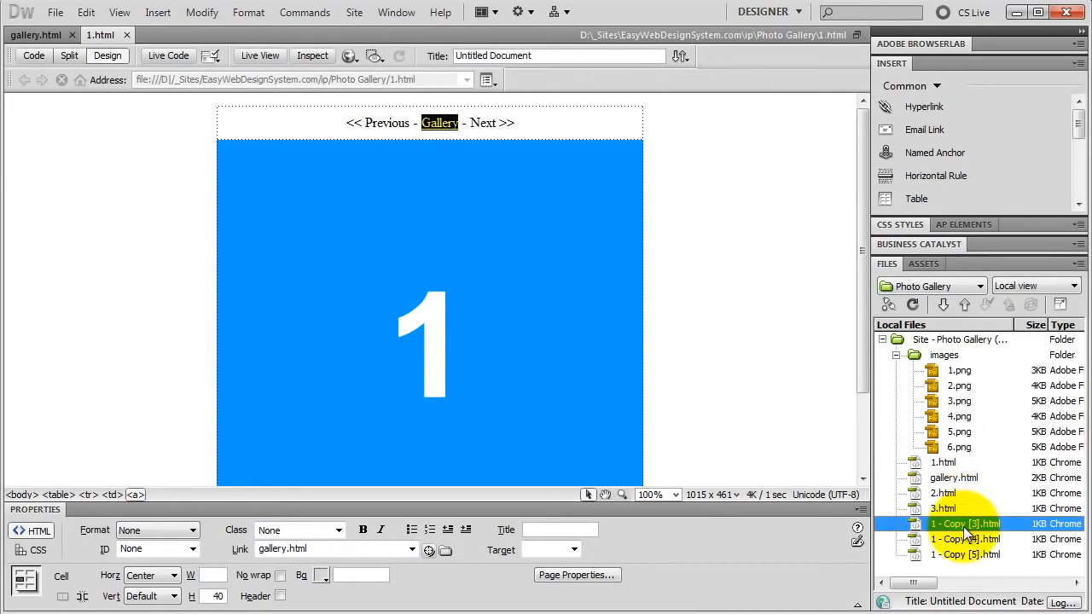
{"action": "left_click", "coordinate": [966, 527]}
{"action": "type", "text": "4"}
{"action": "key", "text": "Return"}
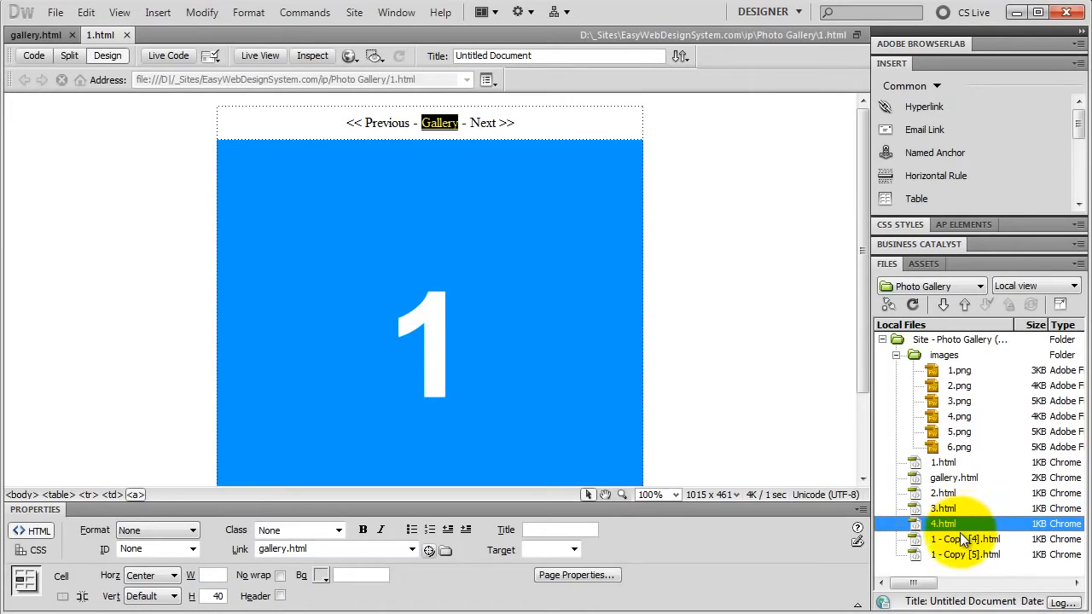
- Rename the remaining two copies as 5.html and 6.html, and refresh the site's file list
{"action": "left_click", "coordinate": [962, 537]}
{"action": "left_click", "coordinate": [961, 535]}
{"action": "type", "text": "5"}
{"action": "key", "text": "Return"}
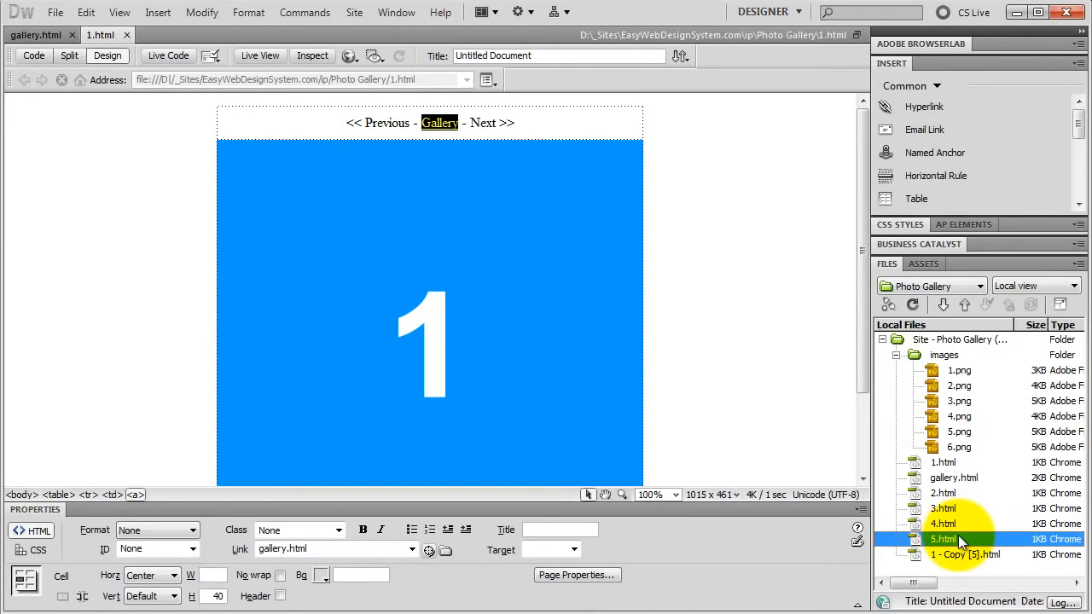
{"action": "left_click", "coordinate": [962, 555]}
{"action": "left_click", "coordinate": [962, 554]}
{"action": "type", "text": "6"}
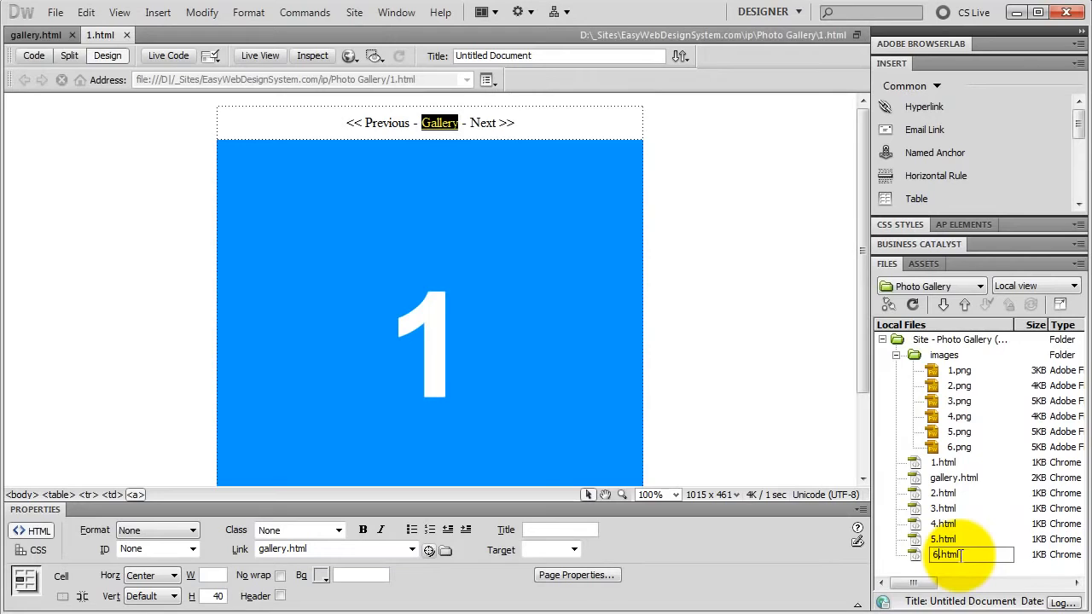
{"action": "key", "text": "Return"}
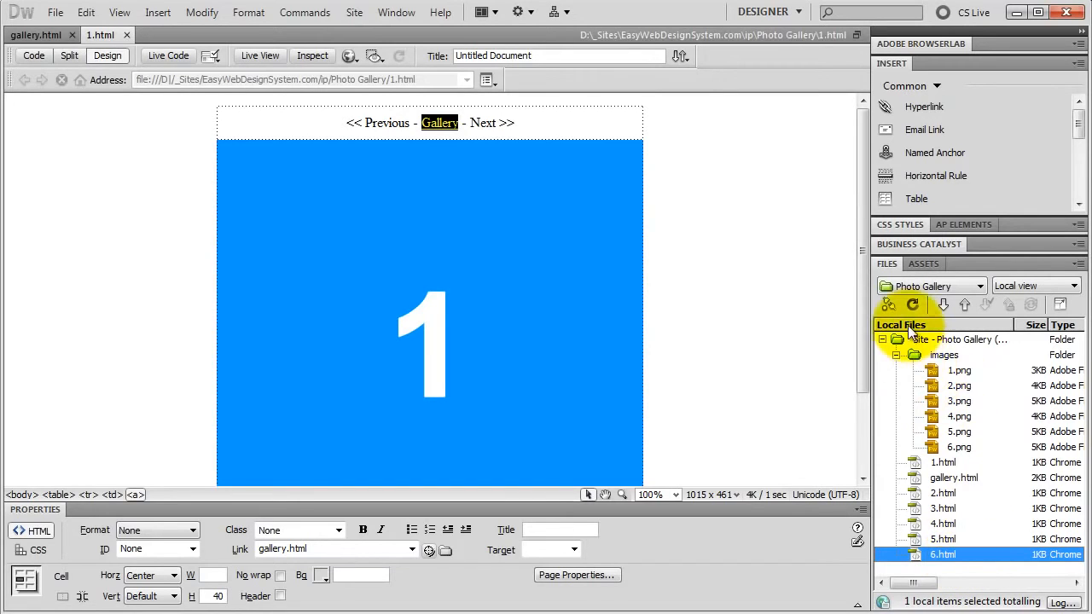
{"action": "left_click", "coordinate": [912, 305]}
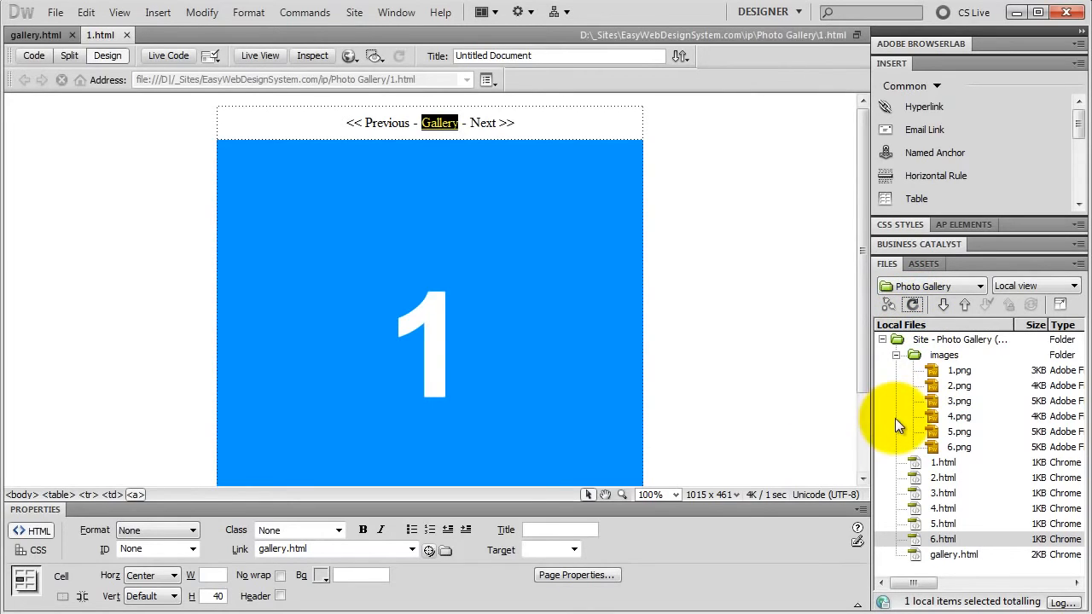
- Link the "Next >>" text in the navigation row of 1.html to 2.html
{"action": "left_click", "coordinate": [933, 462]}
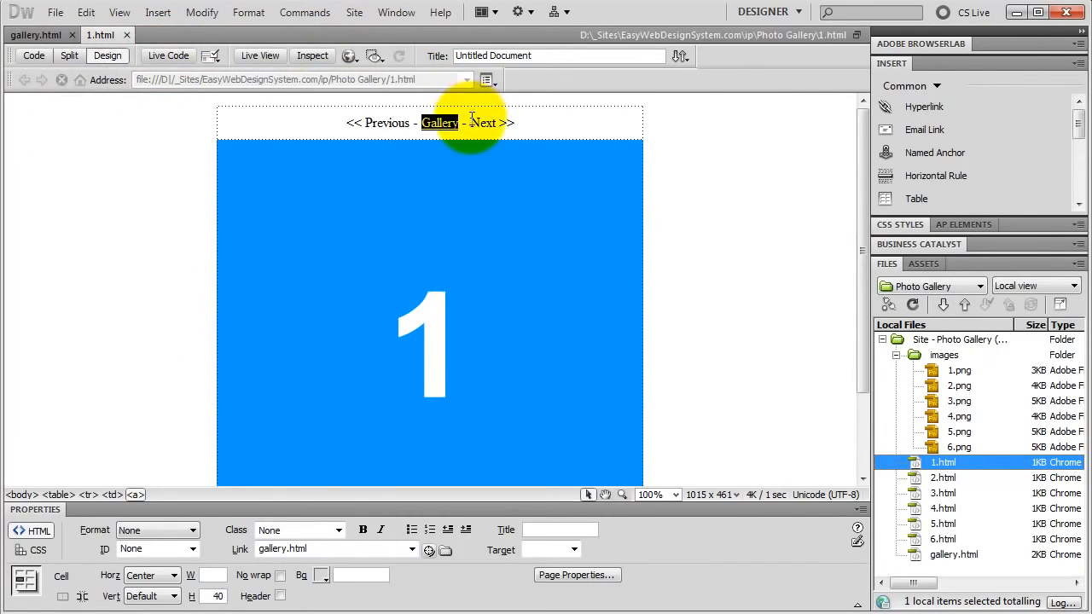
{"action": "left_click_drag", "start_coordinate": [470, 123], "coordinate": [513, 122]}
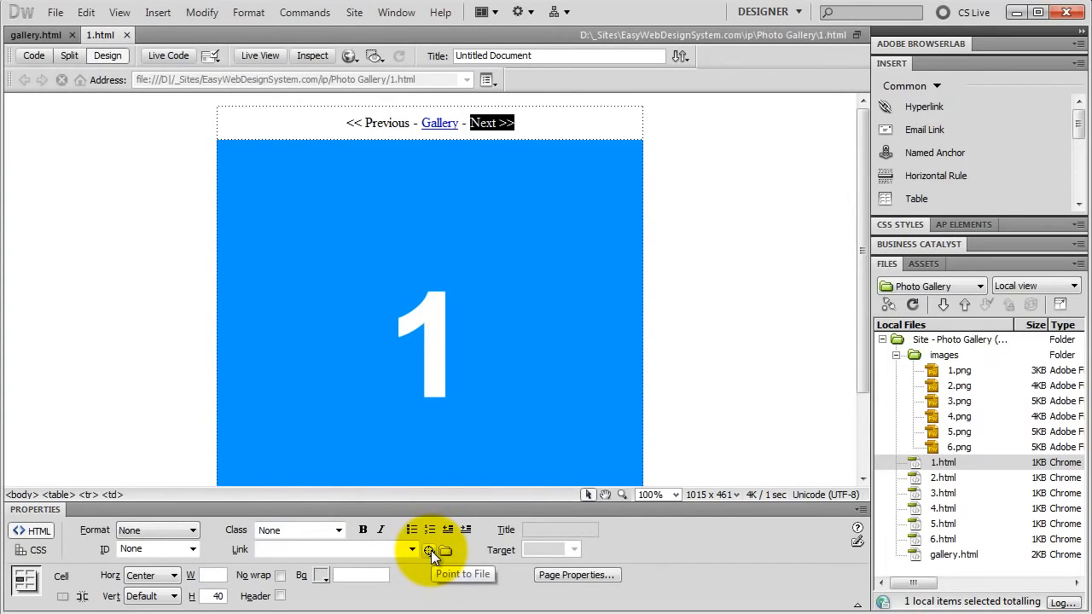
{"action": "left_click_drag", "start_coordinate": [430, 550], "coordinate": [940, 477]}
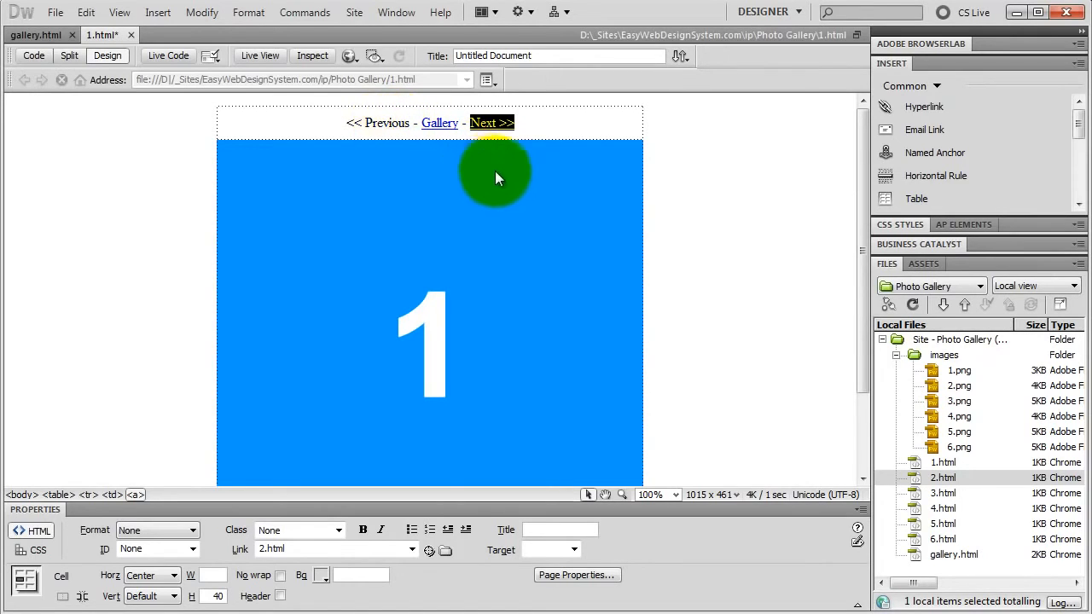
- Open 2.html and replace its image with images/2.png, using 2 as the alternate text
{"action": "double_click", "coordinate": [941, 475]}
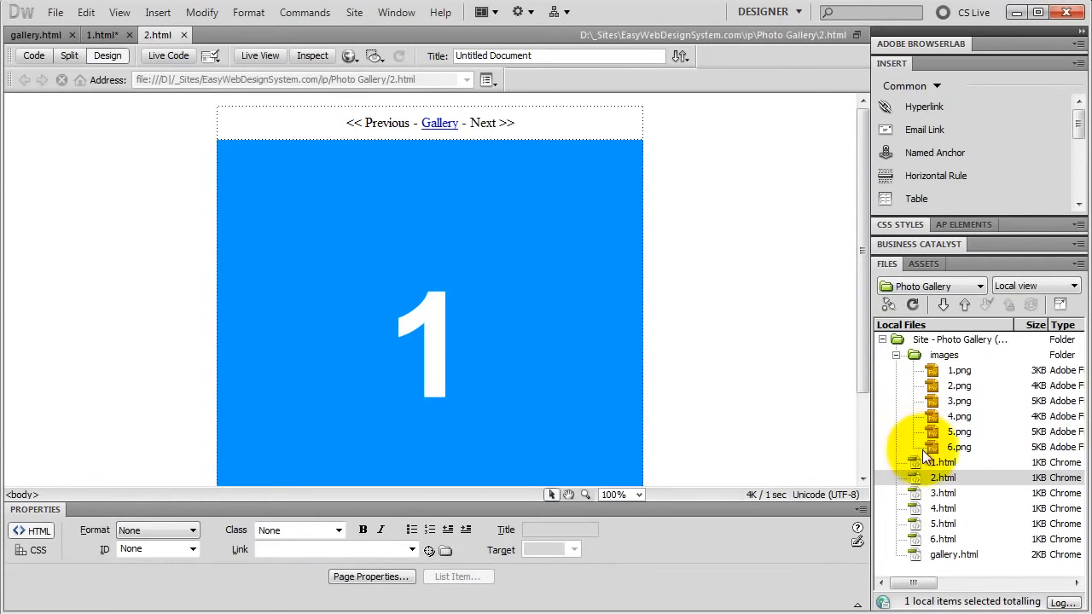
{"action": "left_click", "coordinate": [459, 251]}
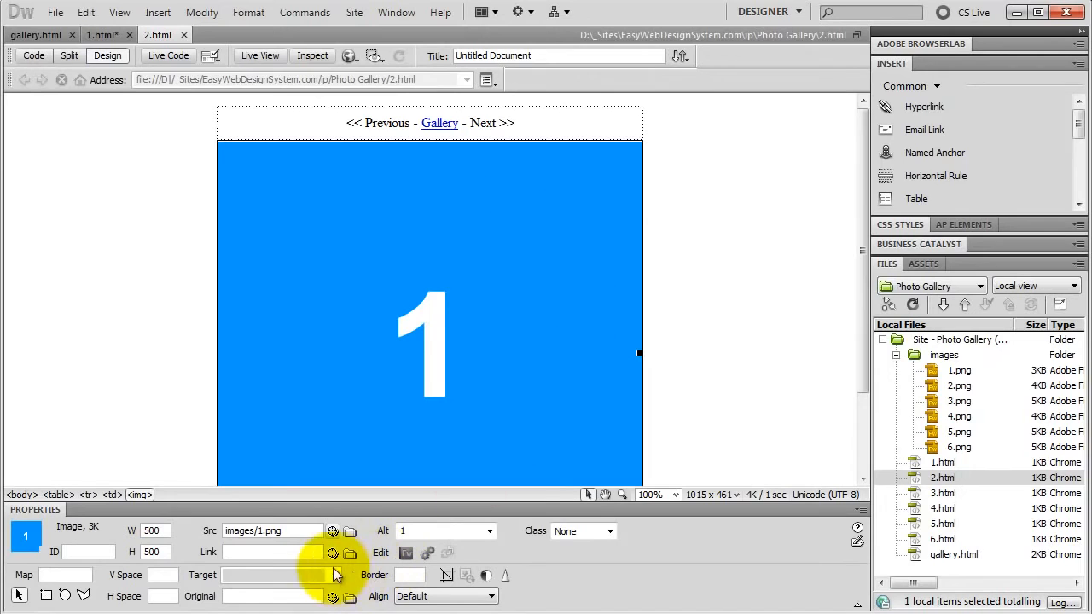
{"action": "left_click_drag", "start_coordinate": [332, 530], "coordinate": [955, 390]}
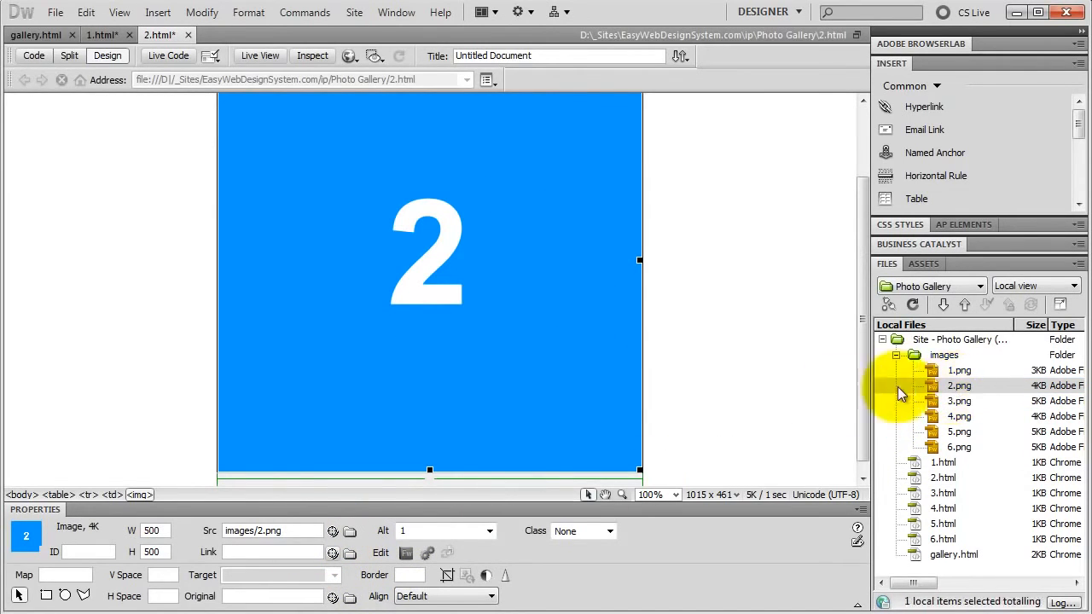
{"action": "double_click", "coordinate": [418, 531]}
{"action": "type", "text": "2"}
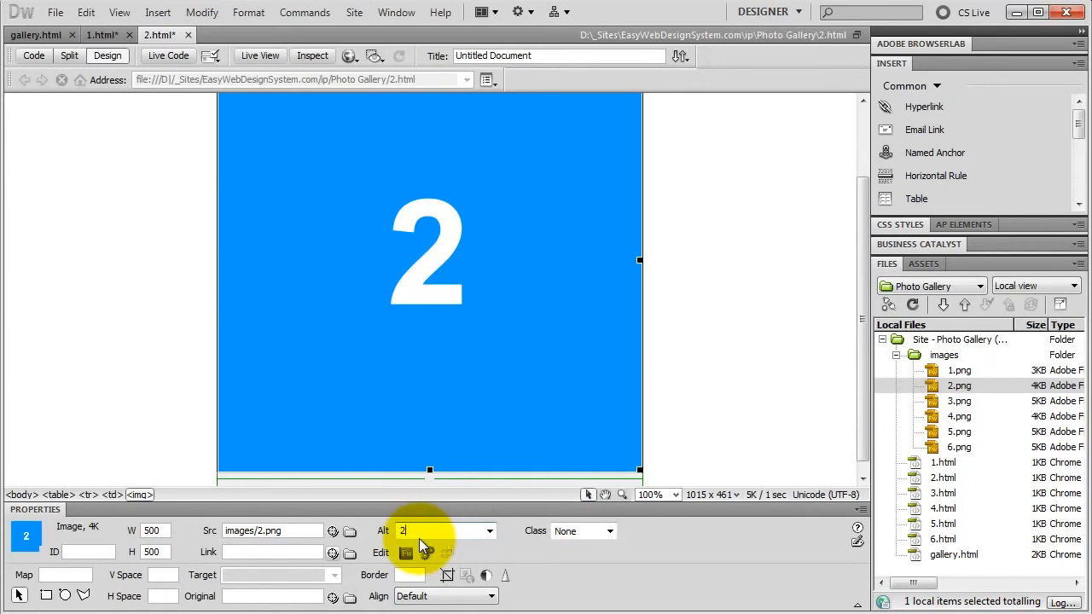
{"action": "key", "text": "Return"}
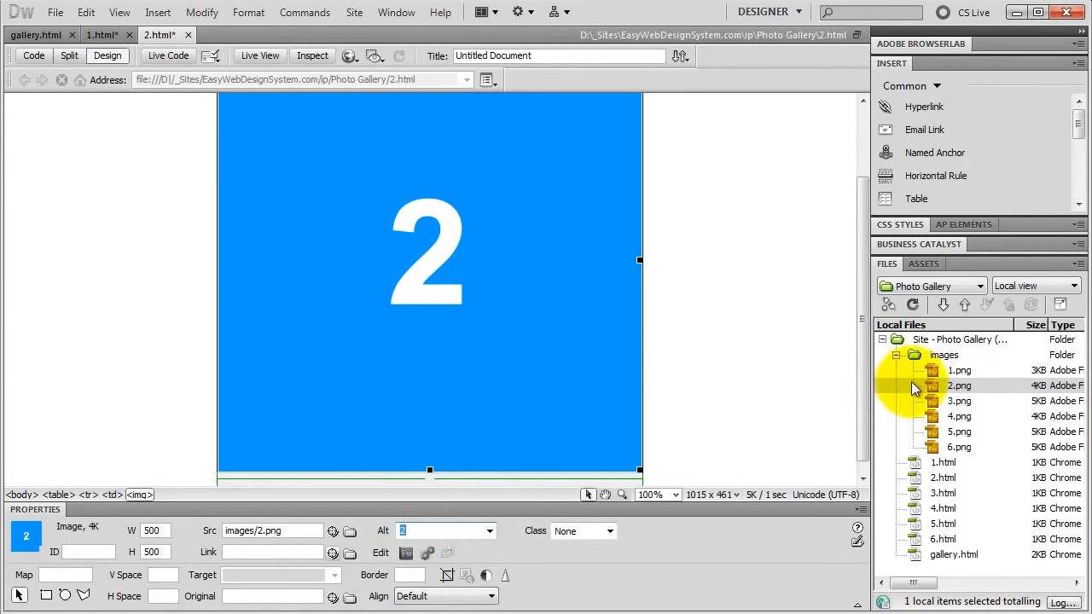
- In the navigation row of 2.html, link "<< Previous" to 1.html and "Next >>" to 3.html
{"action": "scroll", "coordinate": [848, 363], "scroll_direction": "up", "scroll_amount": 3}
{"action": "left_click", "coordinate": [584, 219]}
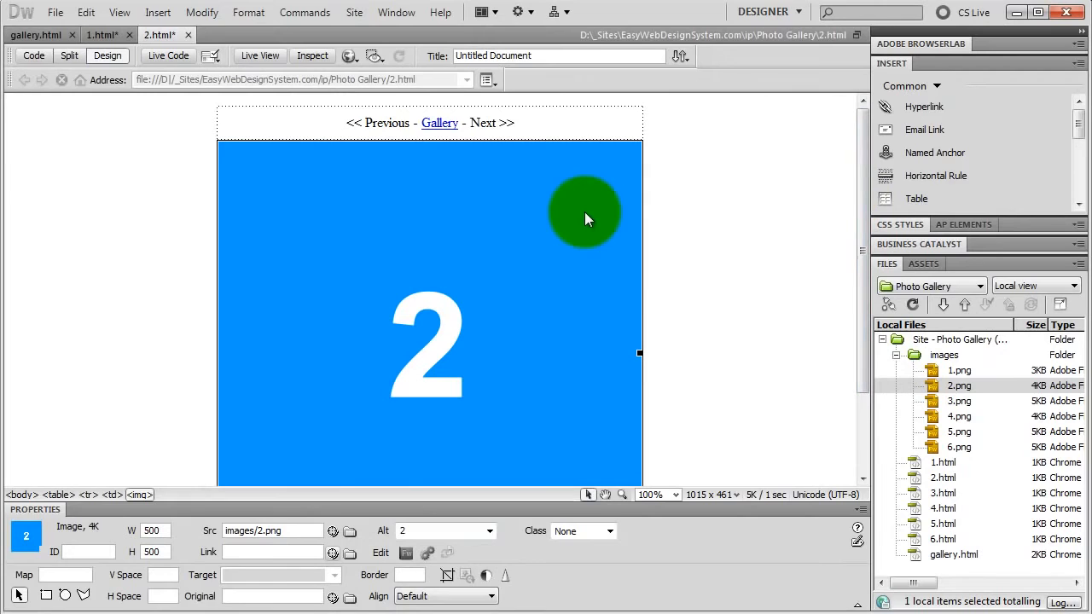
{"action": "left_click_drag", "start_coordinate": [347, 123], "coordinate": [407, 126]}
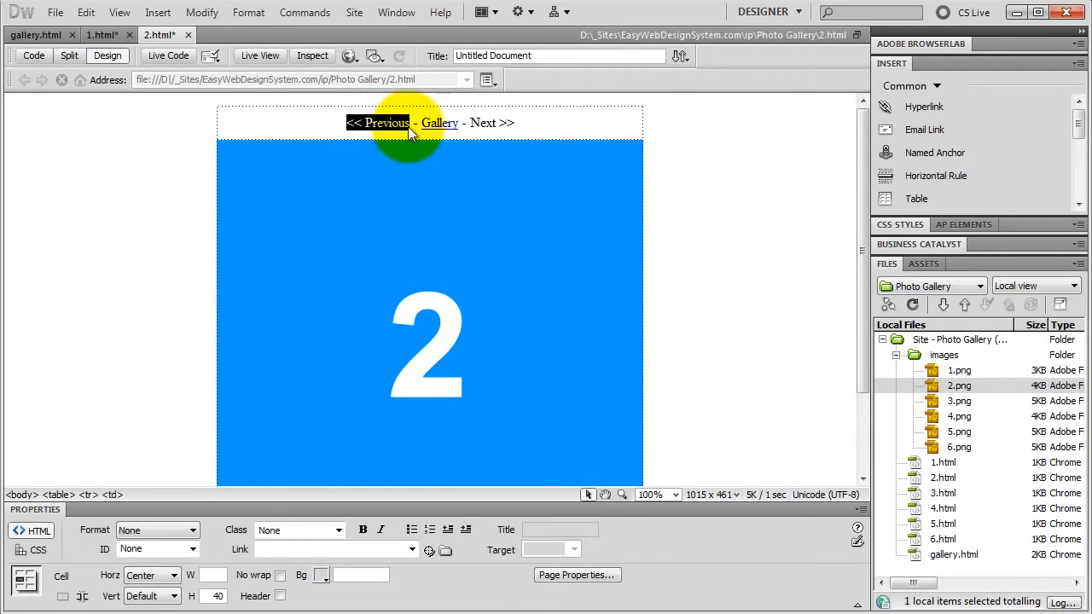
{"action": "left_click_drag", "start_coordinate": [429, 550], "coordinate": [917, 460]}
{"action": "left_click_drag", "start_coordinate": [470, 123], "coordinate": [548, 214]}
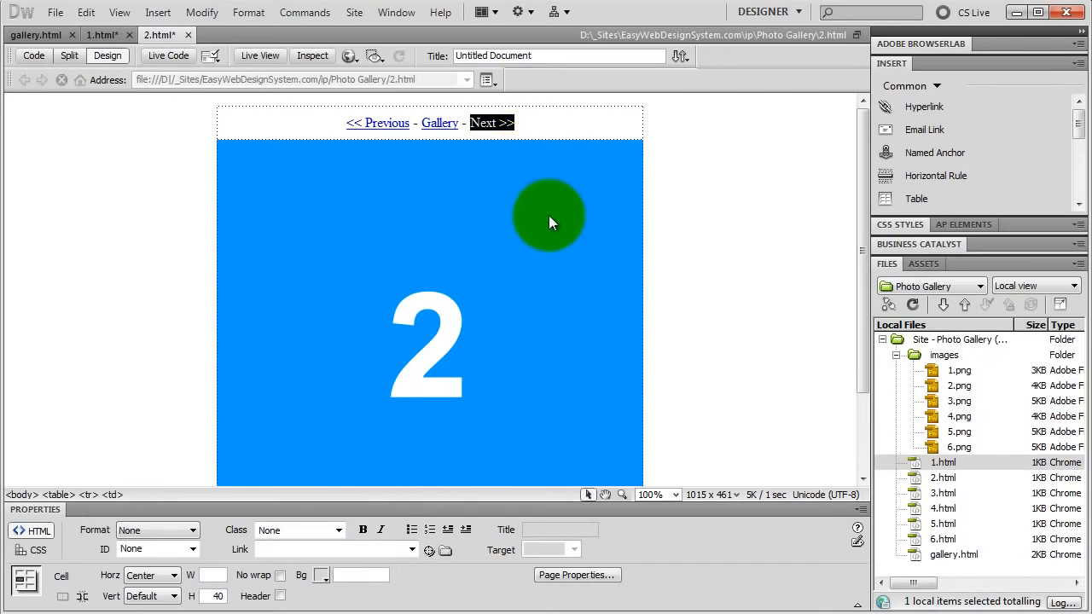
{"action": "left_click_drag", "start_coordinate": [429, 550], "coordinate": [929, 487]}
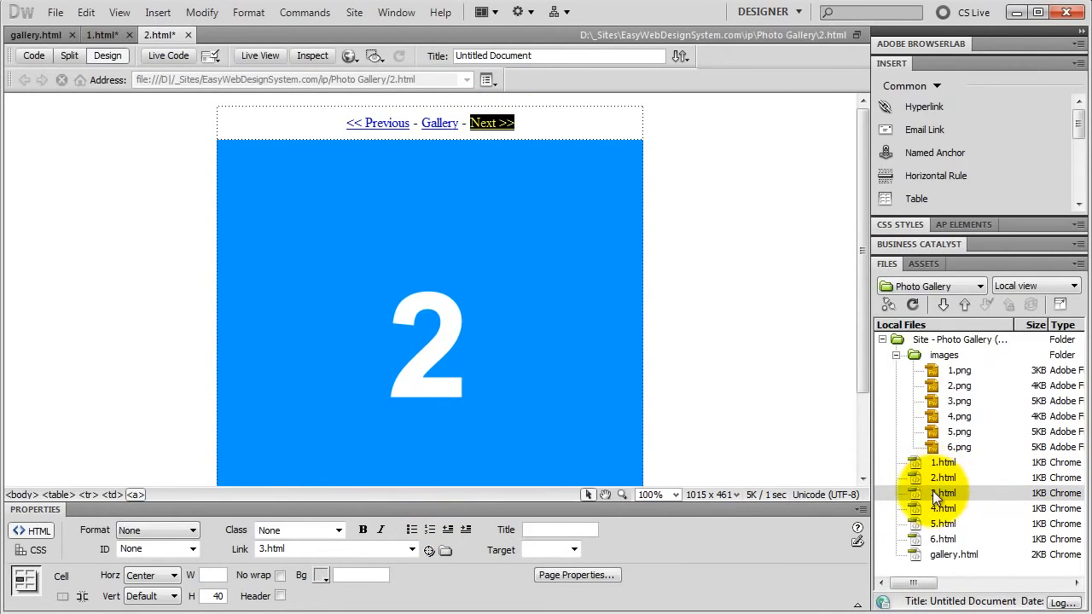
- Open 3.html and replace its image with images/3.png, using 3 as the alternate text
{"action": "double_click", "coordinate": [939, 492]}
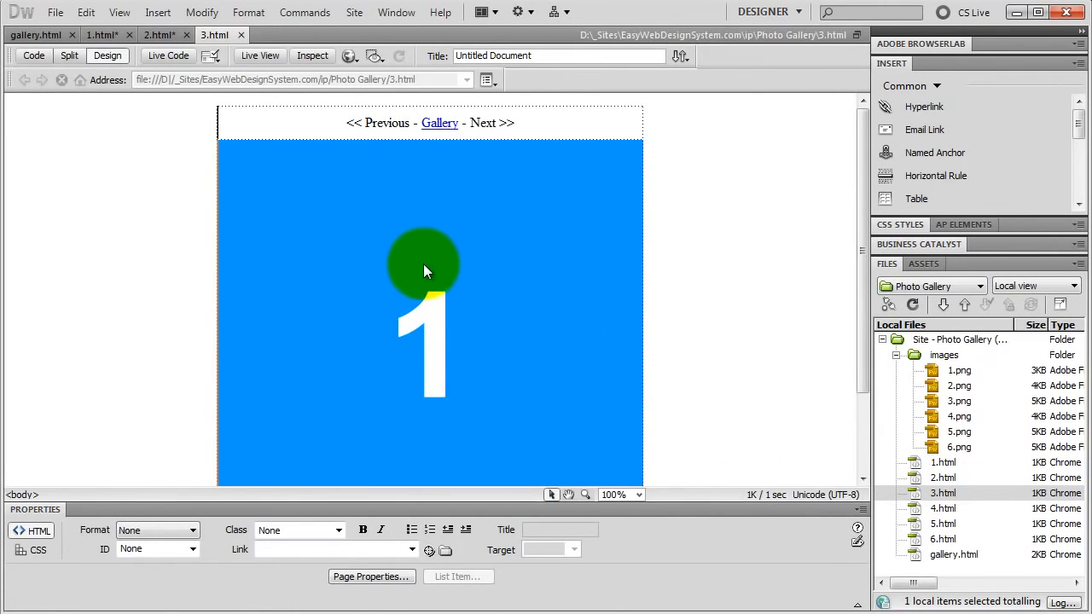
{"action": "left_click", "coordinate": [424, 265]}
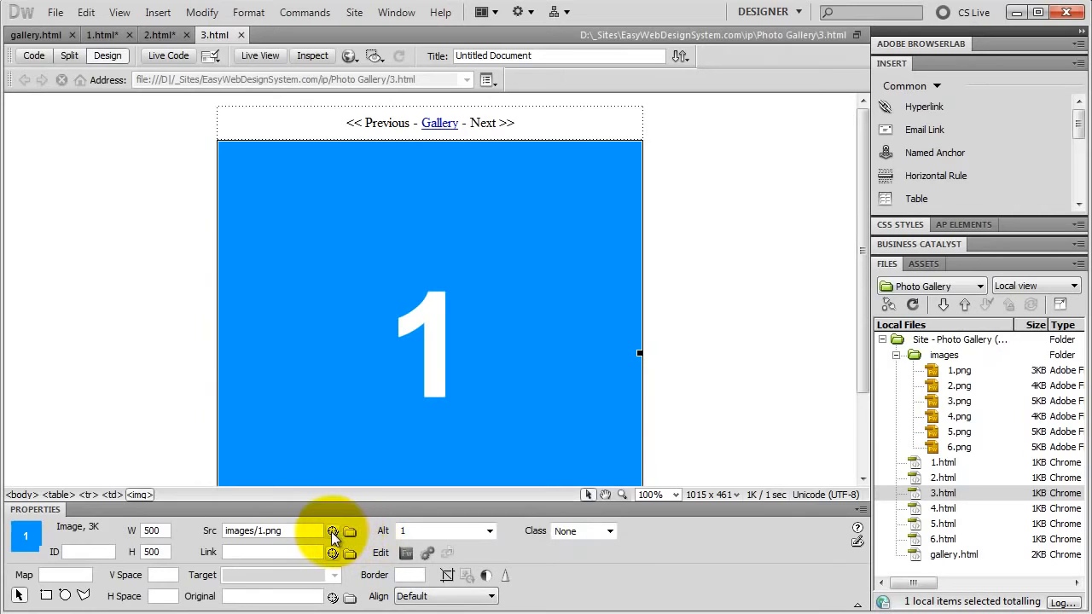
{"action": "left_click_drag", "start_coordinate": [332, 530], "coordinate": [952, 403]}
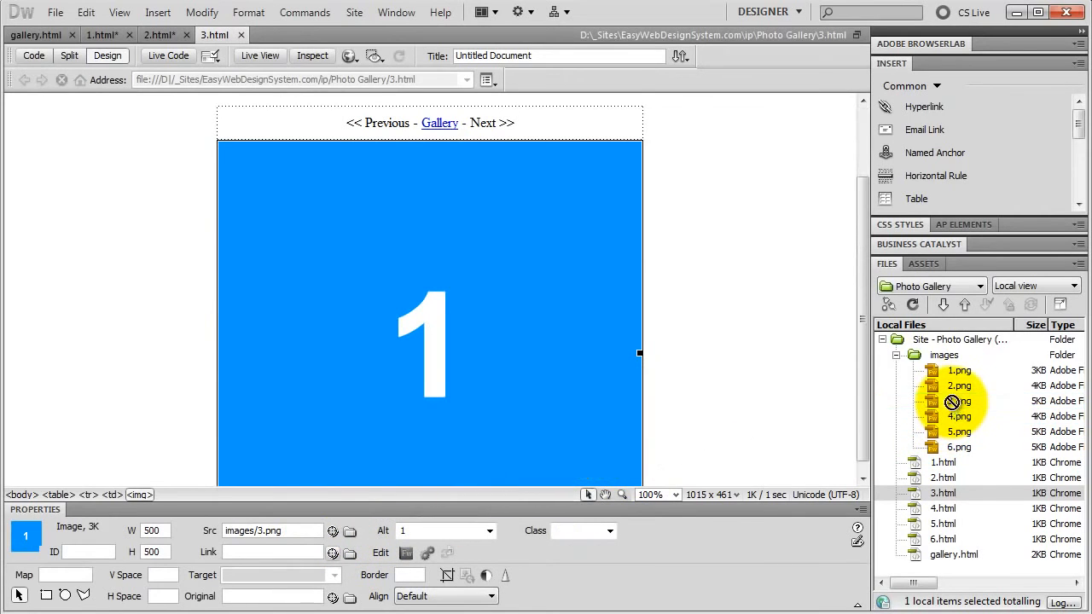
{"action": "left_click_drag", "start_coordinate": [864, 322], "coordinate": [863, 241]}
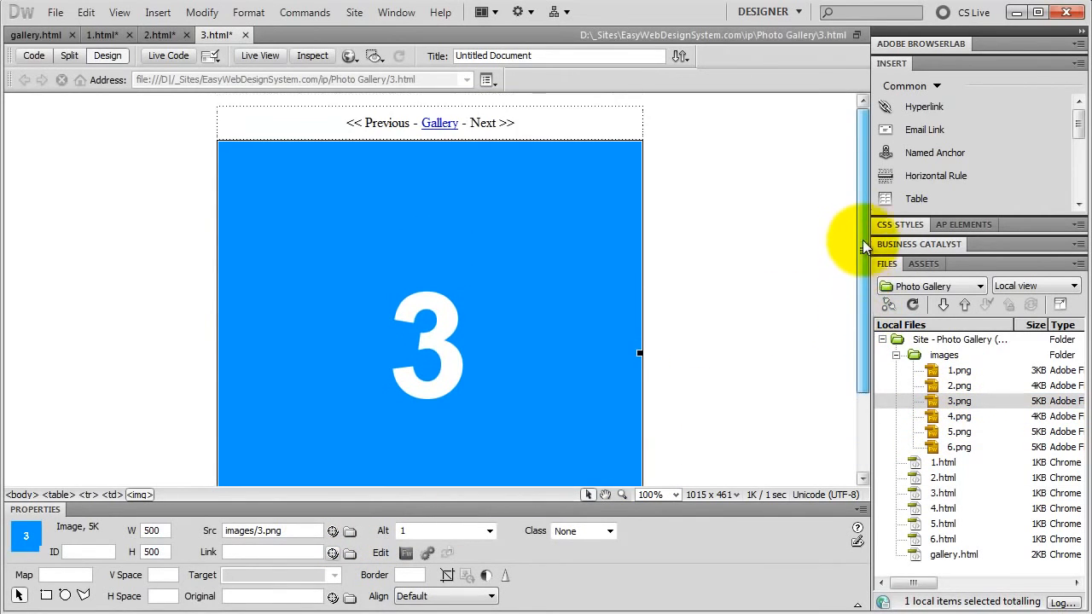
{"action": "double_click", "coordinate": [434, 533]}
{"action": "type", "text": "3"}
{"action": "key", "text": "Return"}
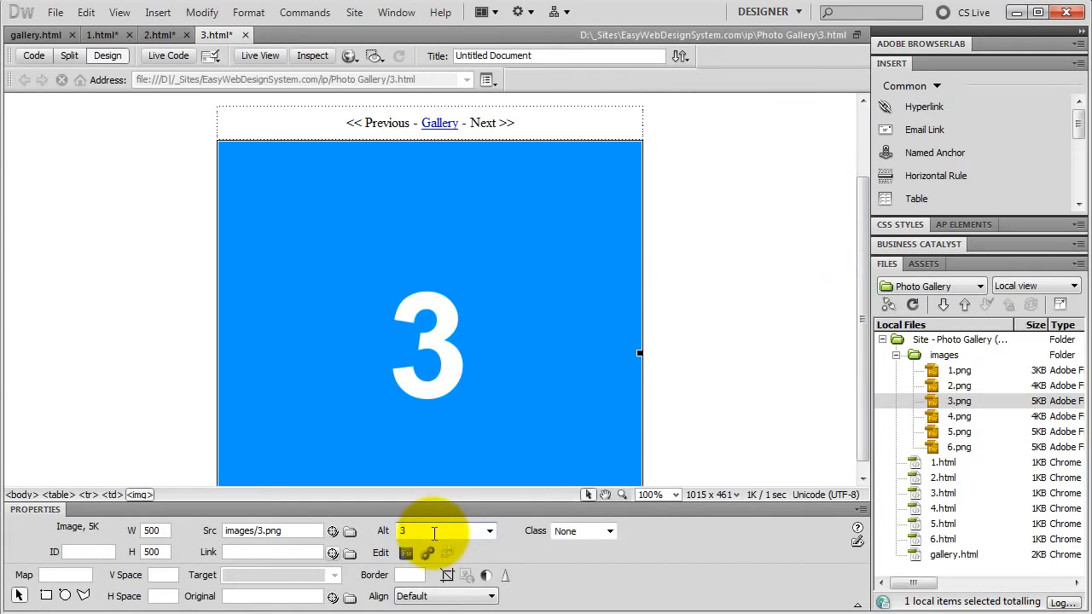
- In the navigation row of 3.html, link "<< Previous" to 2.html and "Next >>" to 4.html
{"action": "left_click_drag", "start_coordinate": [865, 319], "coordinate": [856, 242]}
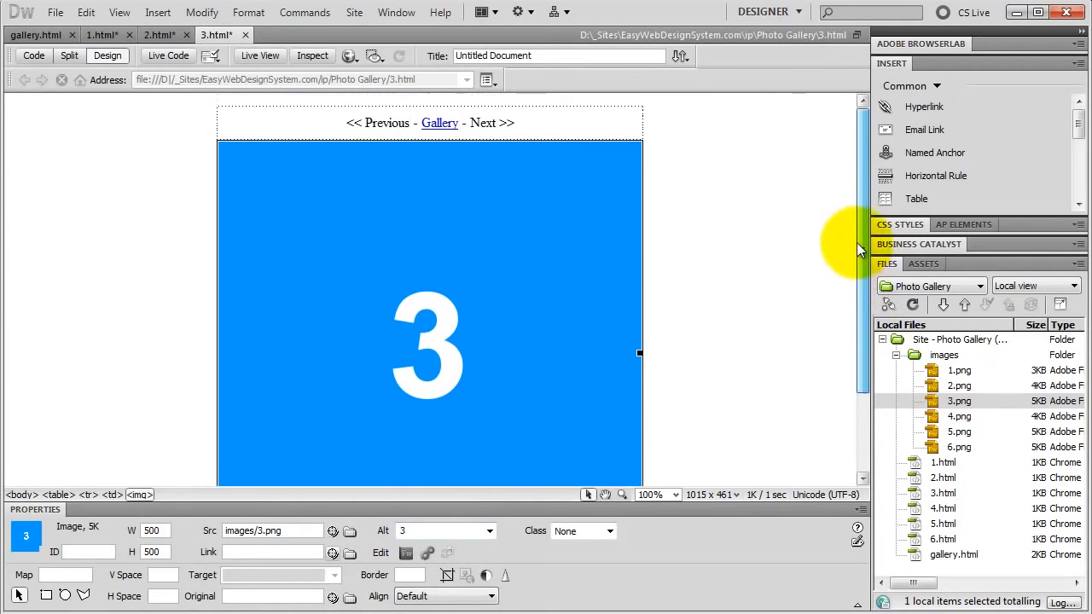
{"action": "left_click_drag", "start_coordinate": [341, 122], "coordinate": [407, 124]}
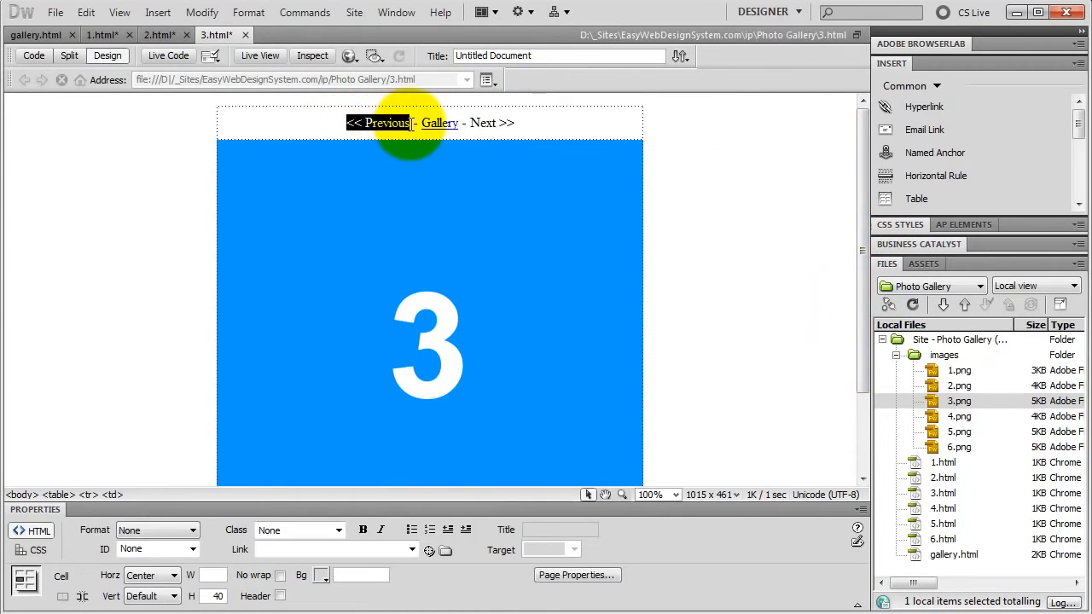
{"action": "left_click_drag", "start_coordinate": [428, 551], "coordinate": [944, 482]}
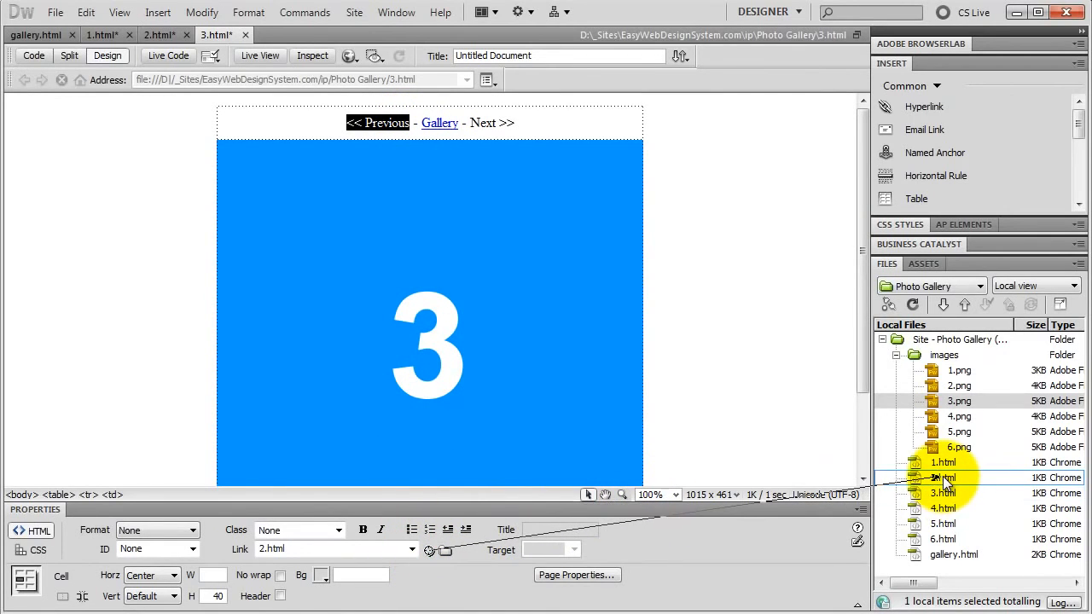
{"action": "left_click_drag", "start_coordinate": [469, 123], "coordinate": [515, 122]}
{"action": "left_click_drag", "start_coordinate": [424, 551], "coordinate": [942, 507]}
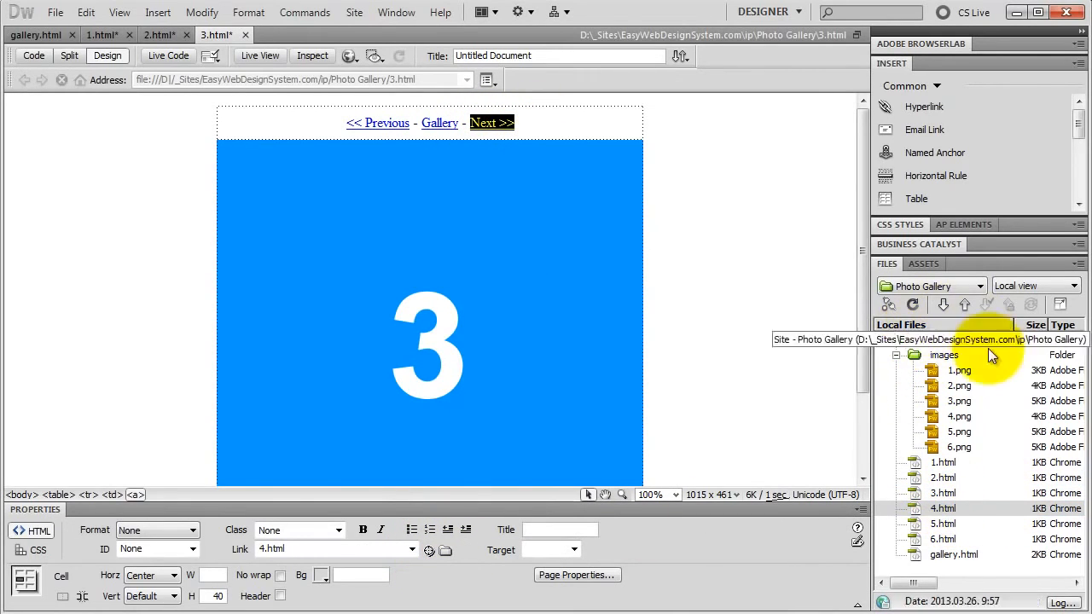
- Open 4.html and replace its image with images/4.png, using 4 as the alternate text
{"action": "double_click", "coordinate": [938, 508]}
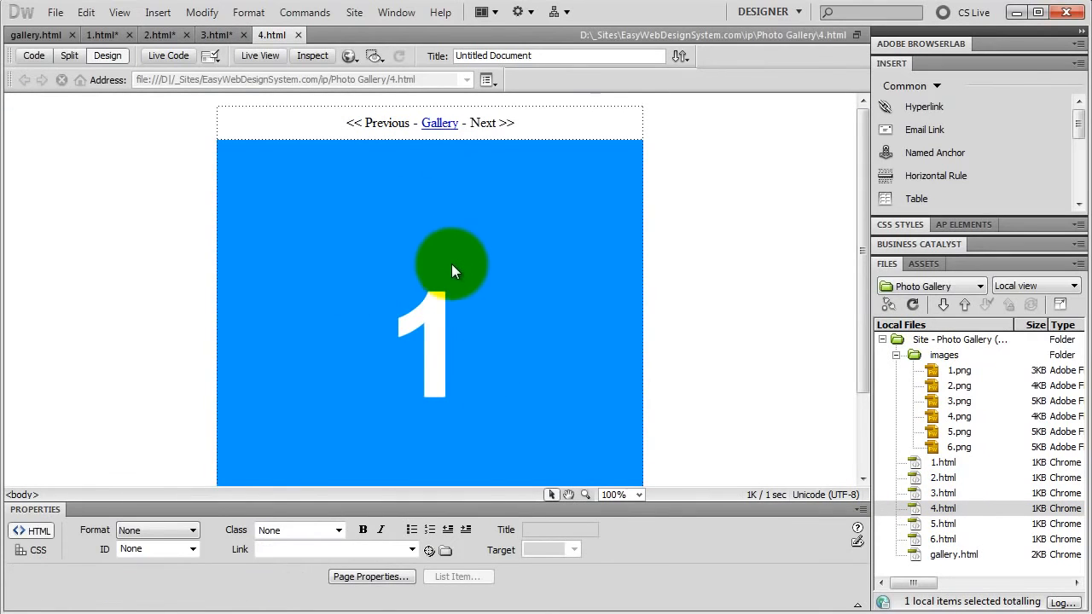
{"action": "left_click", "coordinate": [416, 315]}
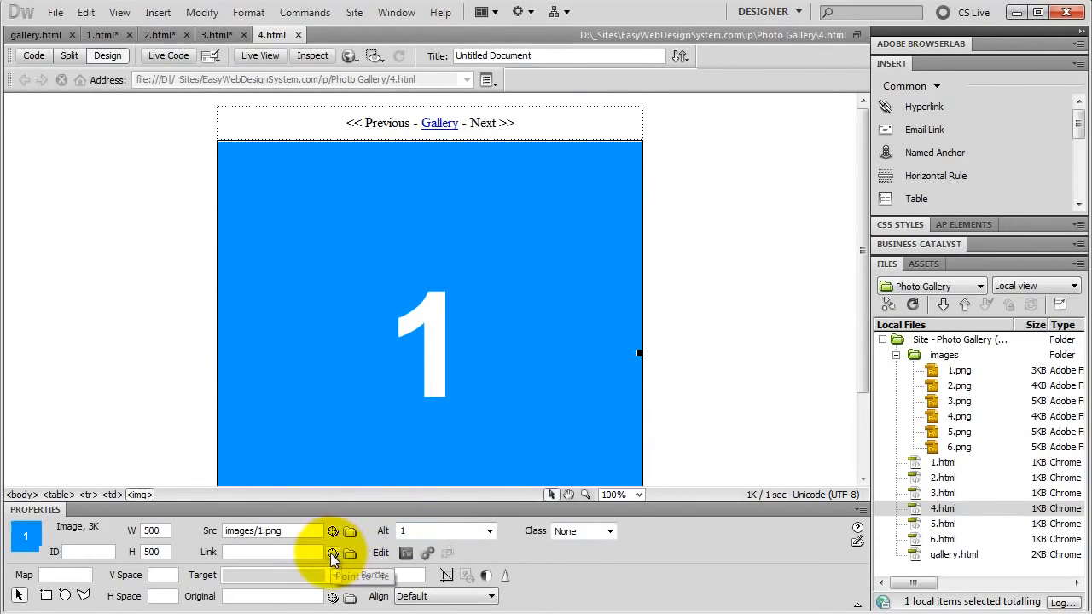
{"action": "left_click_drag", "start_coordinate": [333, 530], "coordinate": [946, 415]}
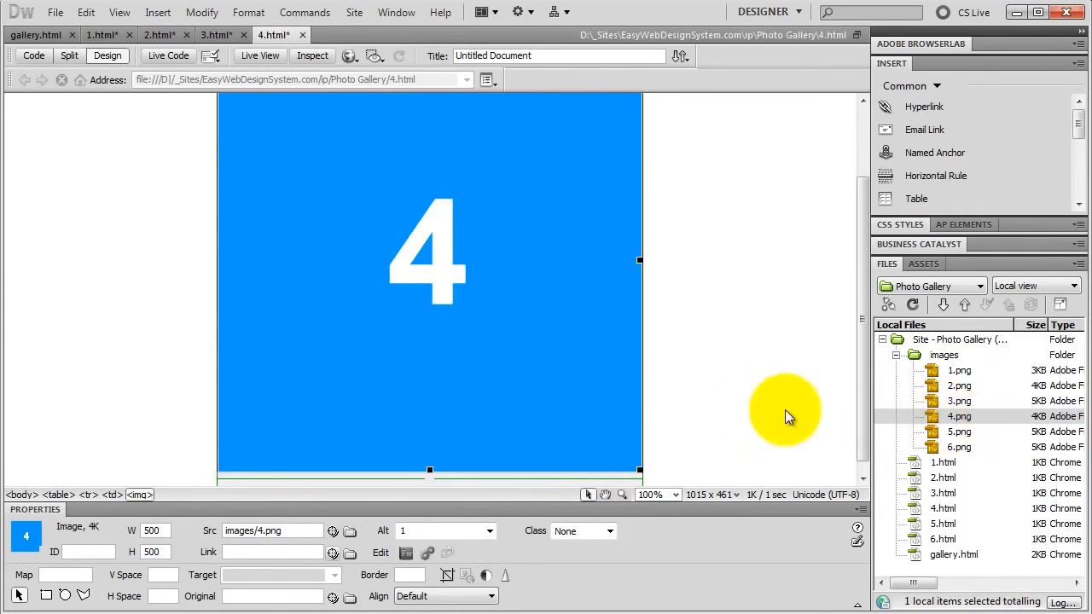
{"action": "double_click", "coordinate": [407, 533]}
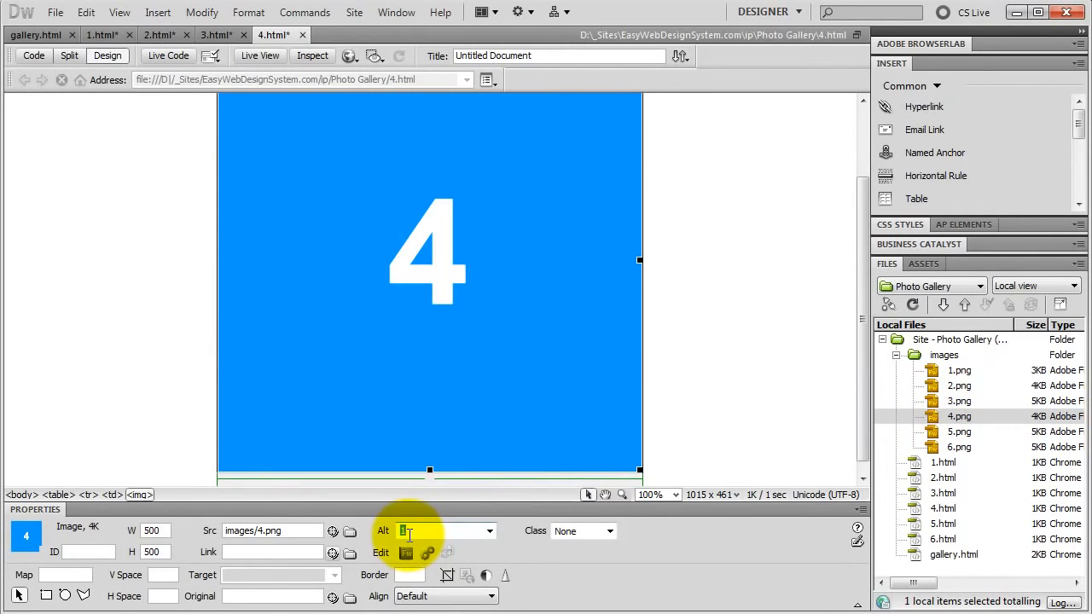
{"action": "type", "text": "4"}
{"action": "left_click", "coordinate": [604, 438]}
- In the navigation row of 4.html, link "<< Previous" to 3.html and "Next >>" to 5.html
{"action": "left_click_drag", "start_coordinate": [862, 378], "coordinate": [862, 299]}
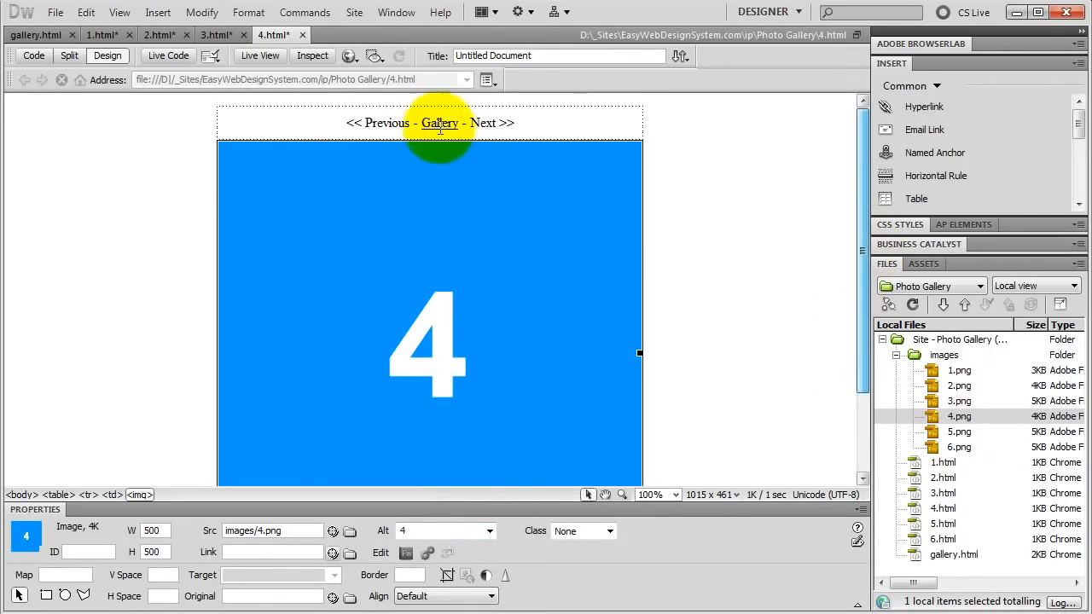
{"action": "left_click_drag", "start_coordinate": [345, 123], "coordinate": [410, 123]}
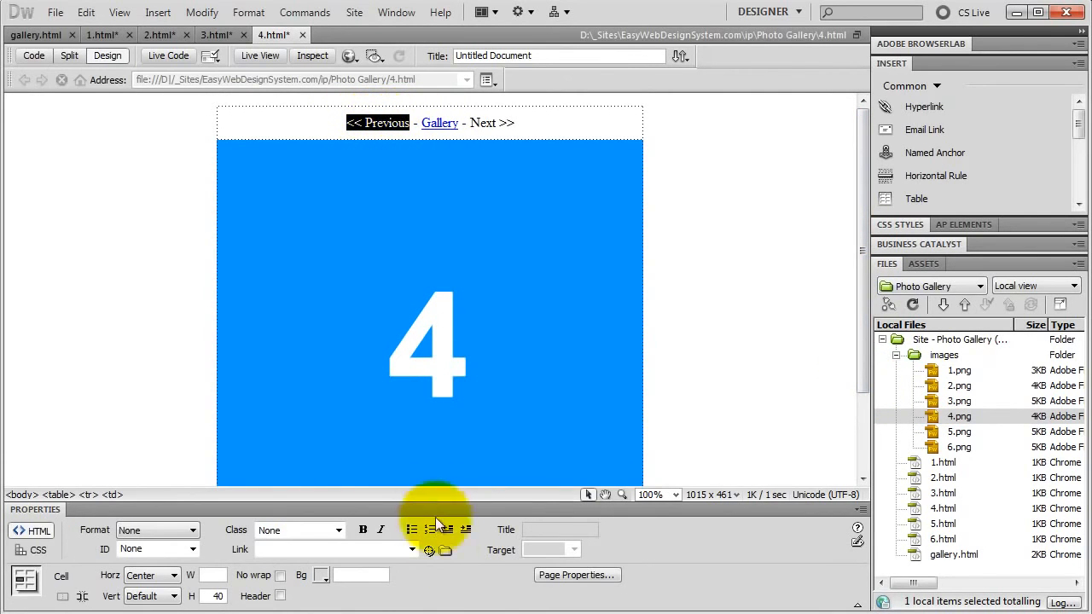
{"action": "left_click_drag", "start_coordinate": [429, 550], "coordinate": [927, 492]}
{"action": "left_click_drag", "start_coordinate": [470, 123], "coordinate": [514, 123]}
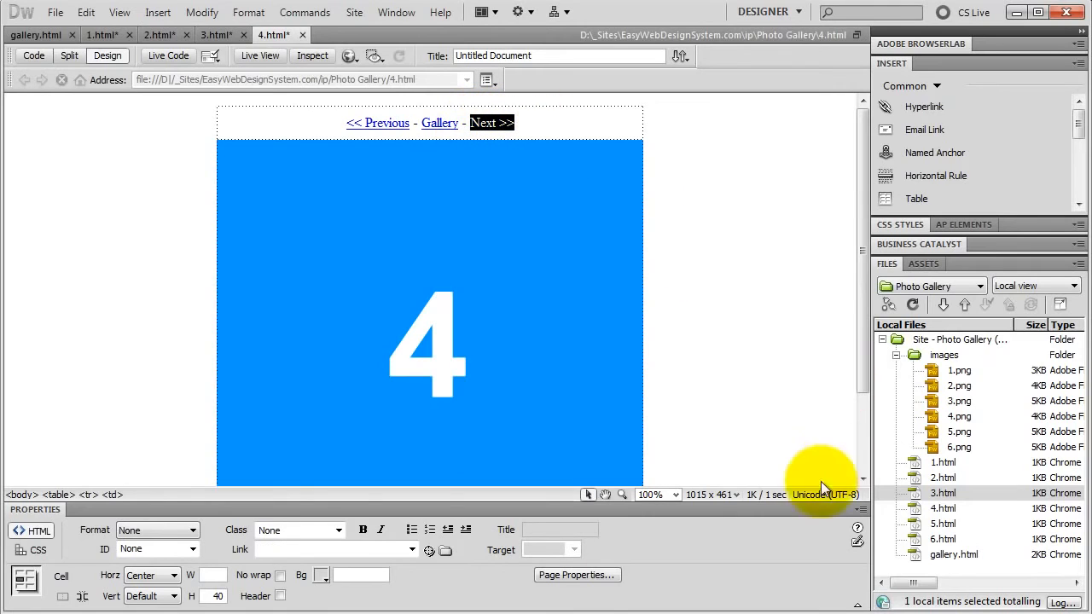
{"action": "left_click_drag", "start_coordinate": [427, 549], "coordinate": [945, 529]}
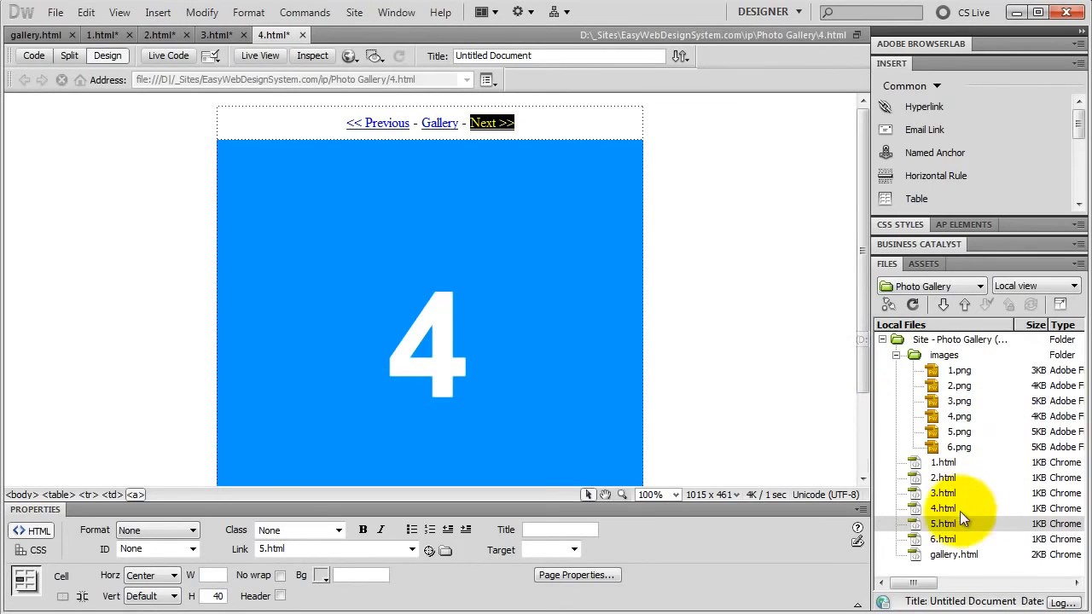
- Open 5.html and replace its image with images/5.png, using 5 as the alternate text
{"action": "double_click", "coordinate": [942, 523]}
{"action": "left_click", "coordinate": [412, 226]}
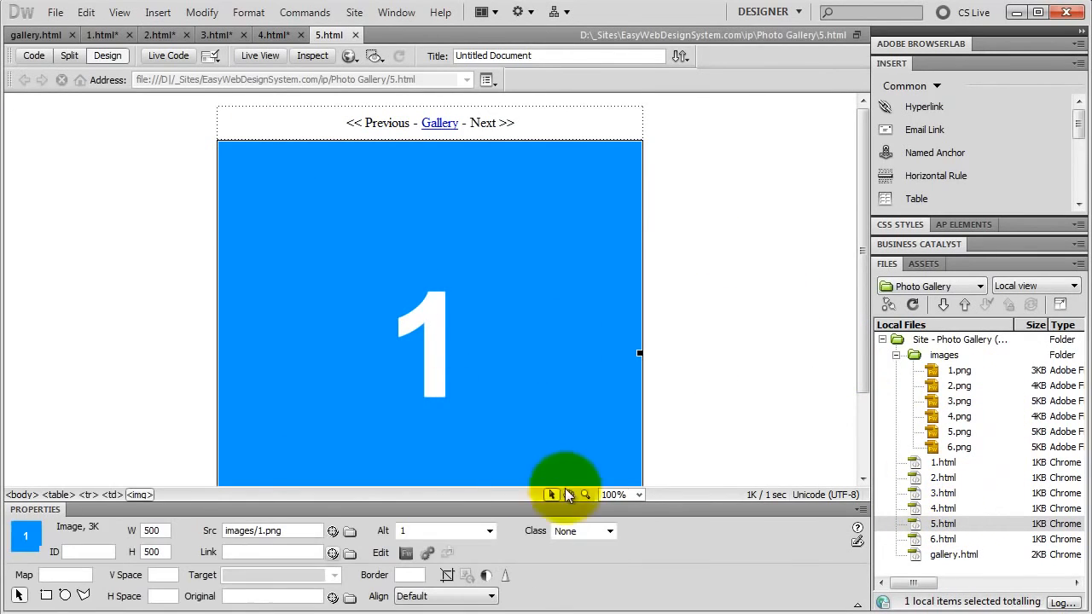
{"action": "left_click_drag", "start_coordinate": [334, 532], "coordinate": [948, 431]}
{"action": "double_click", "coordinate": [417, 529]}
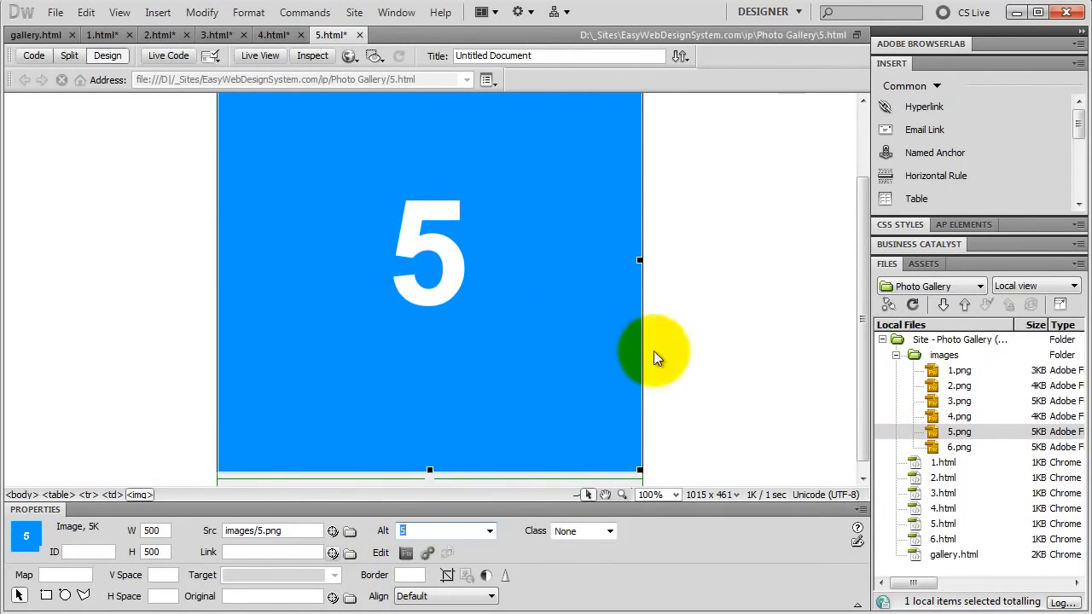
- In the navigation row of 5.html, link "<< Previous" to 4.html and "Next >>" to 6.html
{"action": "left_click_drag", "start_coordinate": [862, 385], "coordinate": [858, 268]}
{"action": "left_click_drag", "start_coordinate": [347, 123], "coordinate": [406, 122]}
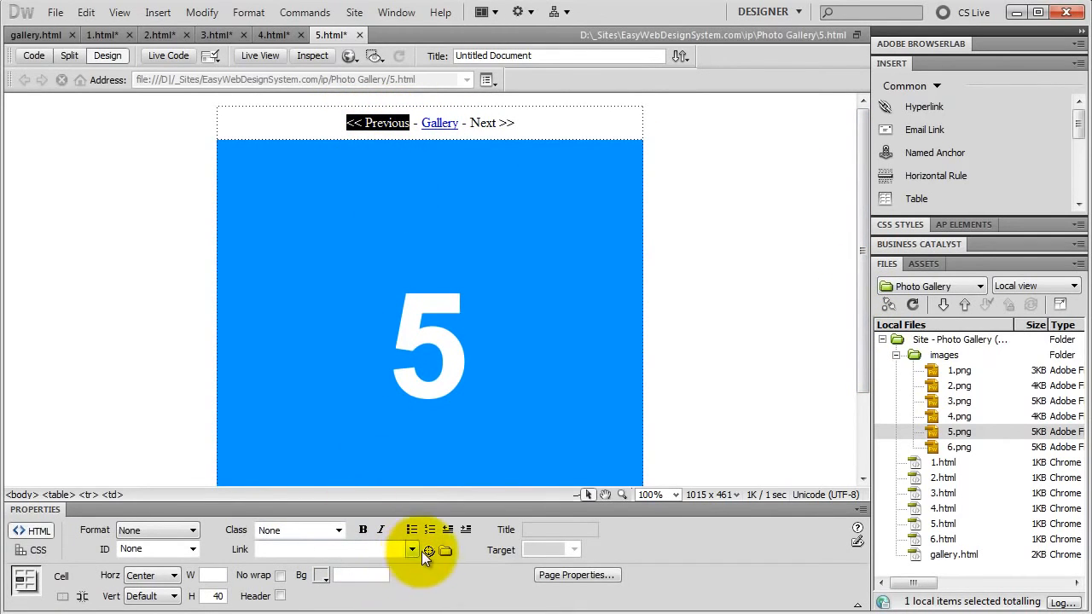
{"action": "left_click_drag", "start_coordinate": [427, 550], "coordinate": [943, 508]}
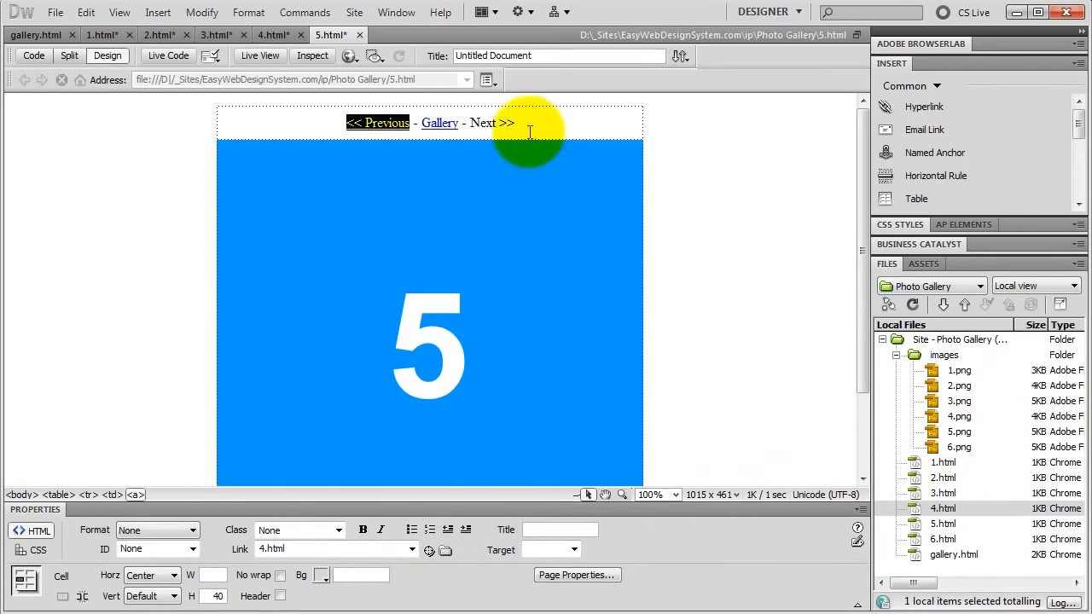
{"action": "left_click_drag", "start_coordinate": [471, 122], "coordinate": [514, 124]}
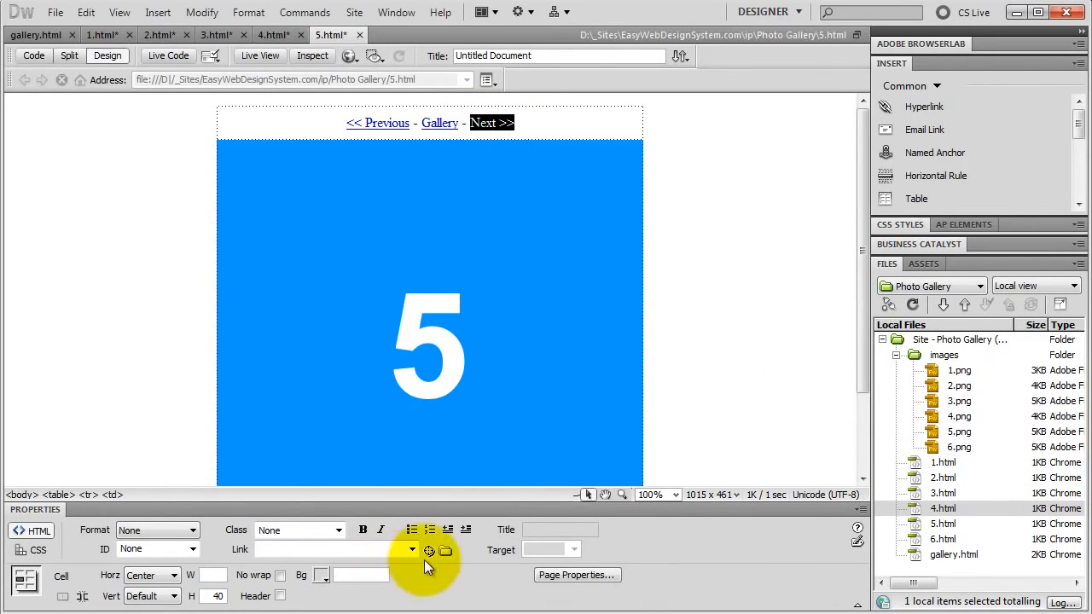
{"action": "left_click_drag", "start_coordinate": [428, 550], "coordinate": [926, 538]}
{"action": "key", "text": "ctrl+s"}
- Open 6.html and replace its image with images/6.png, using 6 as the alternate text
{"action": "double_click", "coordinate": [930, 538]}
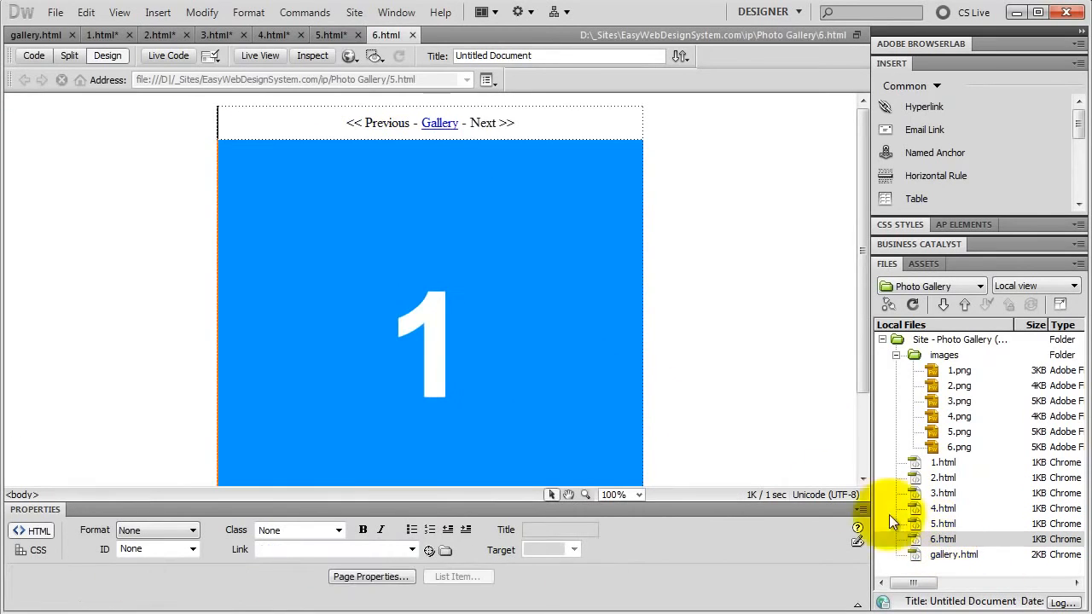
{"action": "left_click", "coordinate": [304, 434]}
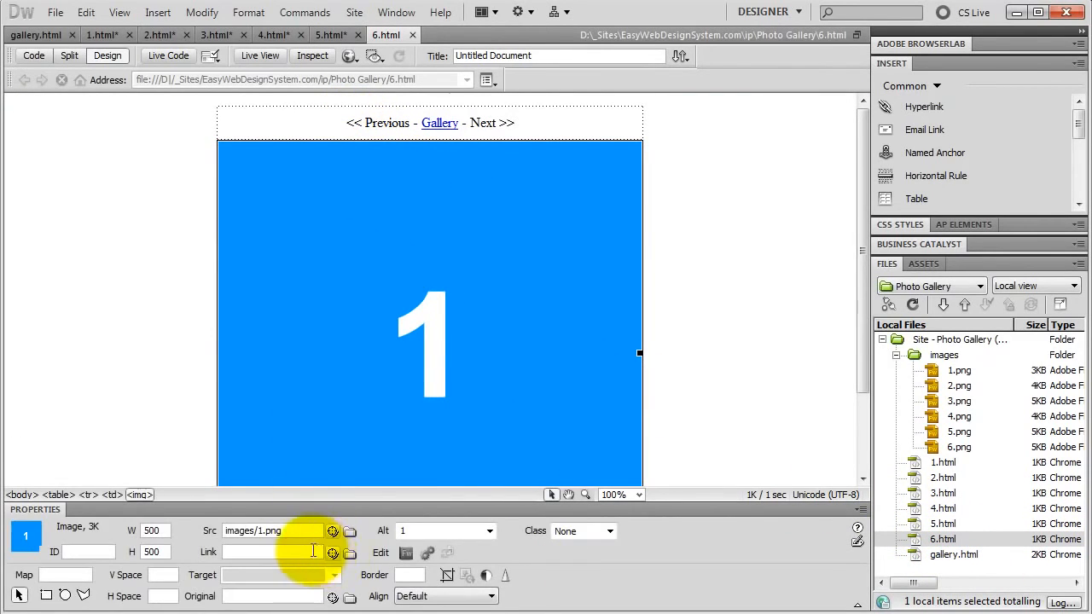
{"action": "left_click_drag", "start_coordinate": [332, 530], "coordinate": [941, 450]}
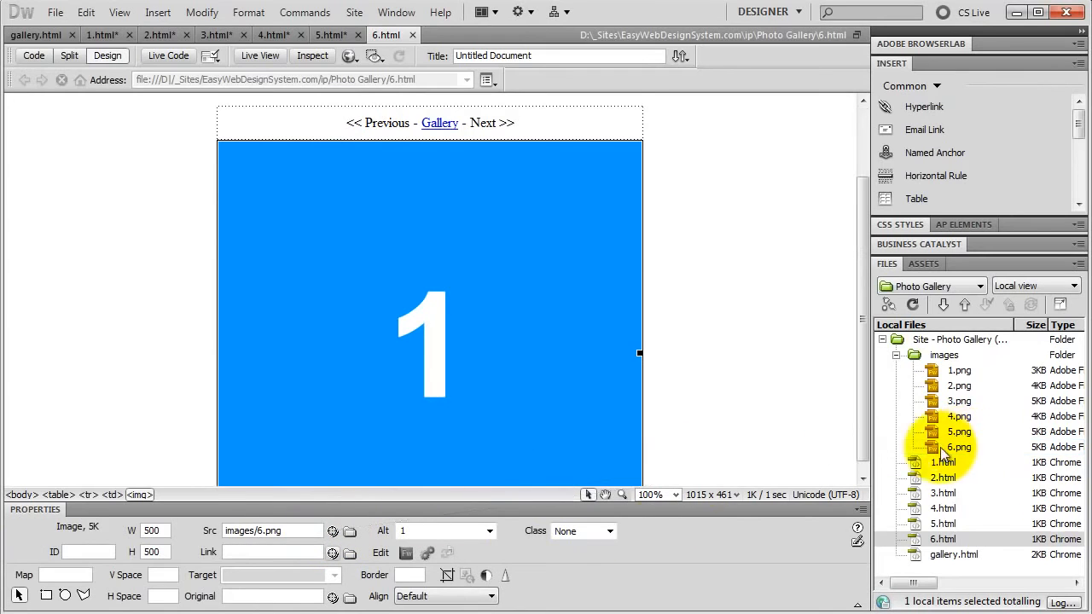
{"action": "left_click", "coordinate": [444, 534]}
{"action": "type", "text": "6"}
{"action": "key", "text": "Return"}
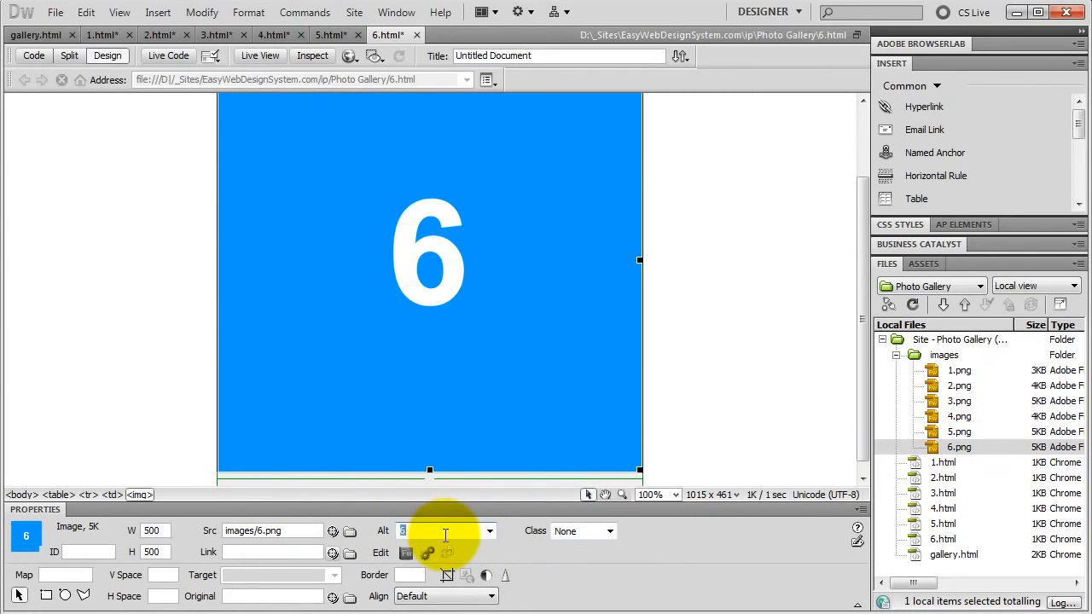
- Link the "<< Previous" text in the navigation row of 6.html to 5.html
{"action": "scroll", "coordinate": [862, 408], "scroll_direction": "up", "scroll_amount": 3}
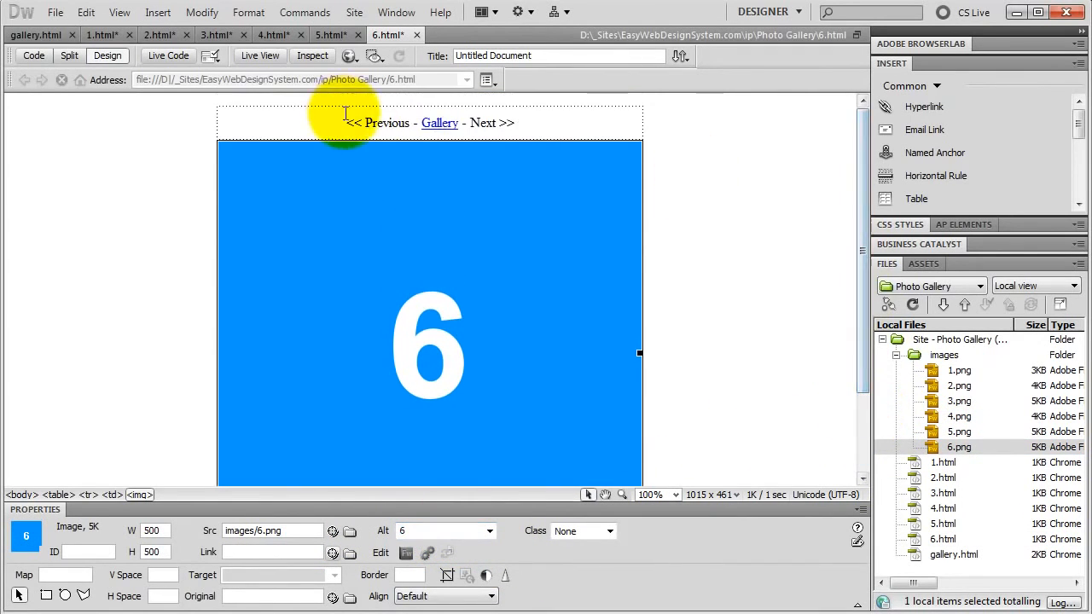
{"action": "left_click_drag", "start_coordinate": [345, 123], "coordinate": [405, 123]}
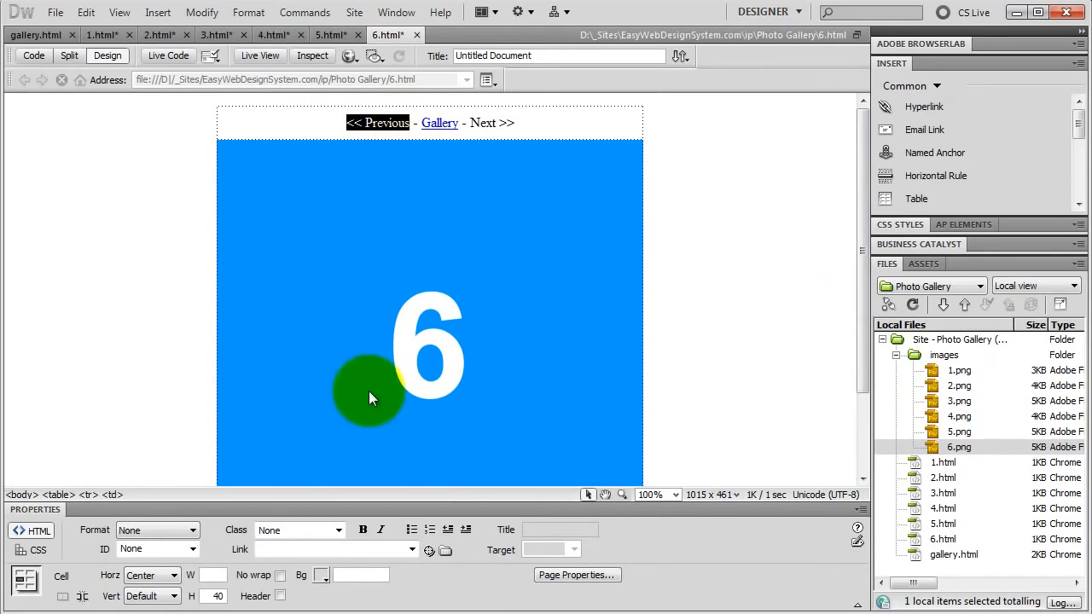
{"action": "left_click_drag", "start_coordinate": [429, 550], "coordinate": [938, 523]}
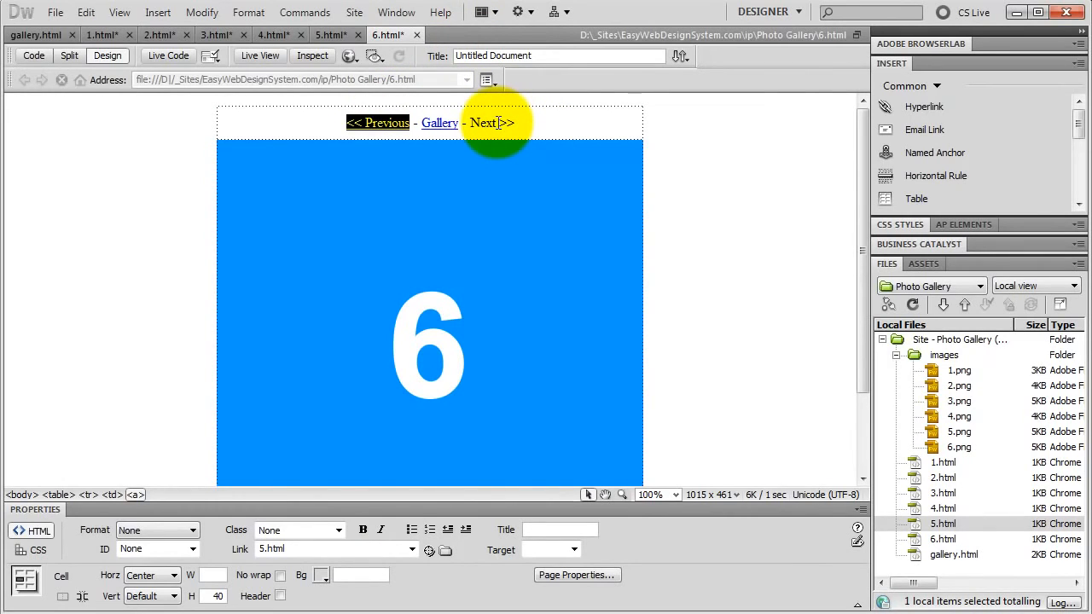
- In gallery.html, change the link of the image 1 thumbnail to 1.html
{"action": "left_click", "coordinate": [34, 35]}
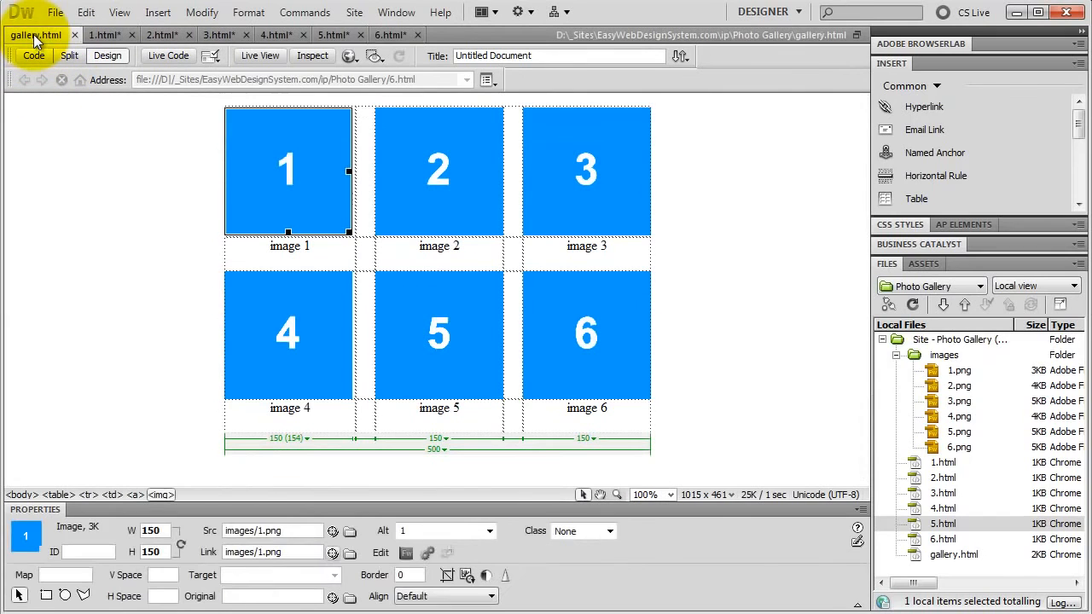
{"action": "left_click", "coordinate": [297, 147]}
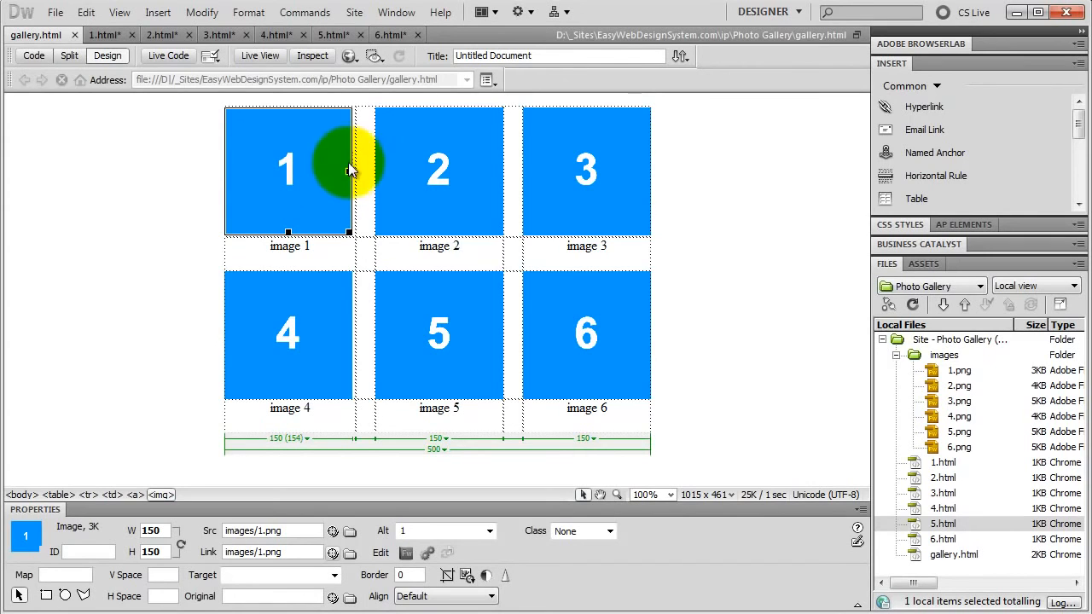
{"action": "left_click_drag", "start_coordinate": [333, 552], "coordinate": [949, 467]}
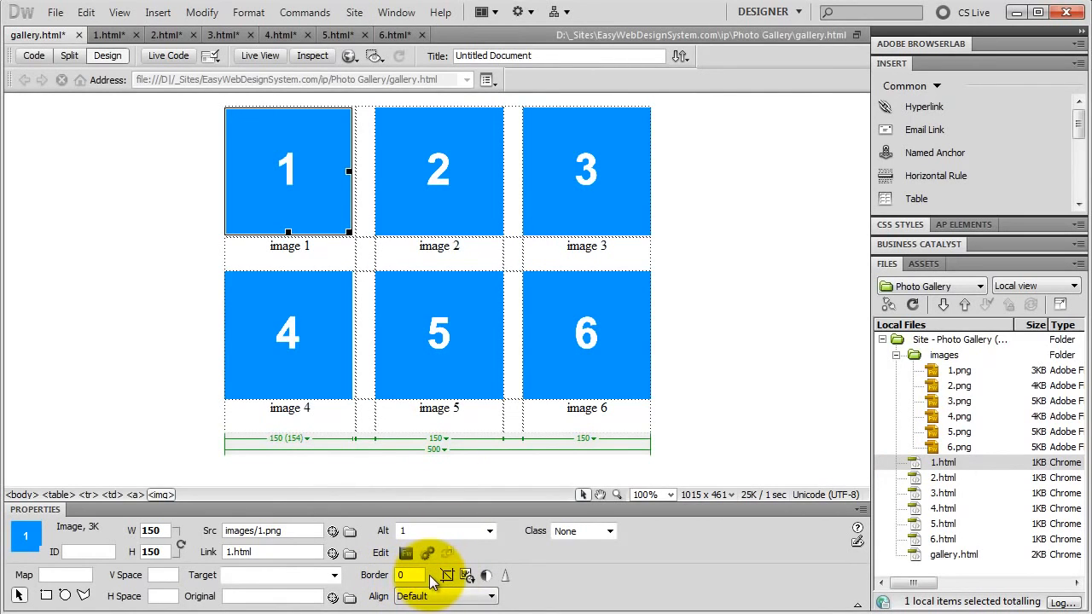
- Link the image 2 thumbnail to 2.html and set its border to 0
{"action": "left_click", "coordinate": [439, 198]}
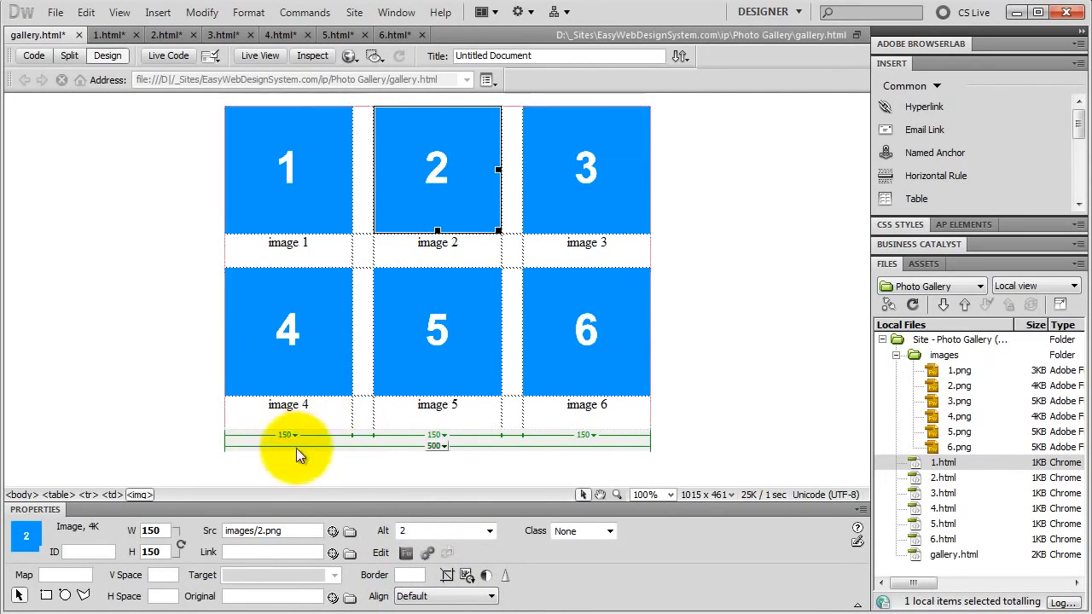
{"action": "left_click_drag", "start_coordinate": [335, 554], "coordinate": [942, 477]}
{"action": "left_click", "coordinate": [409, 574]}
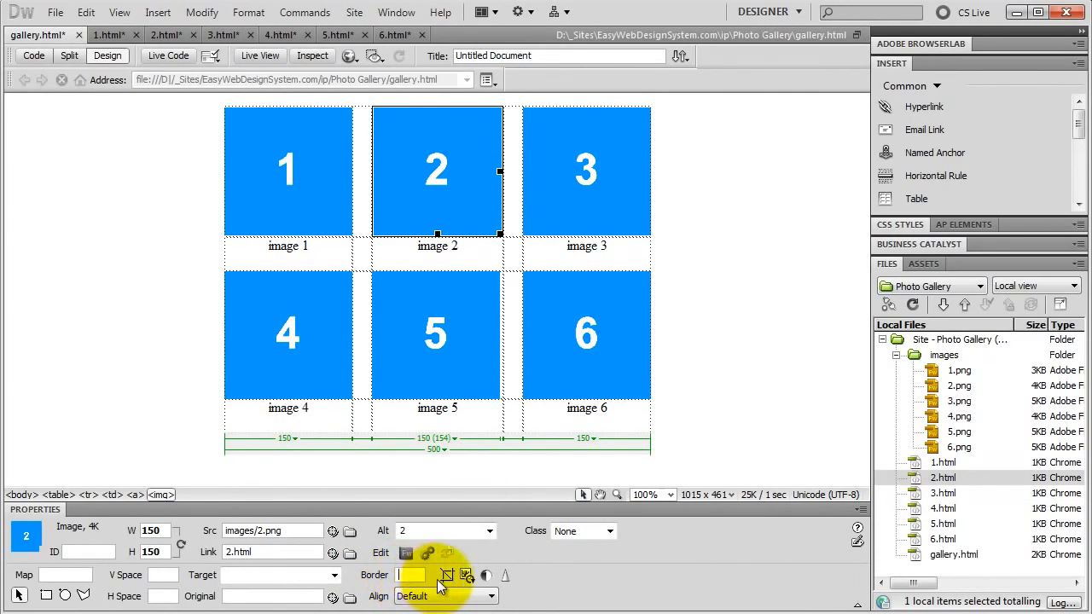
{"action": "type", "text": "0"}
- Link the image 3 thumbnail to 3.html and set its border to 0
{"action": "left_click", "coordinate": [564, 175]}
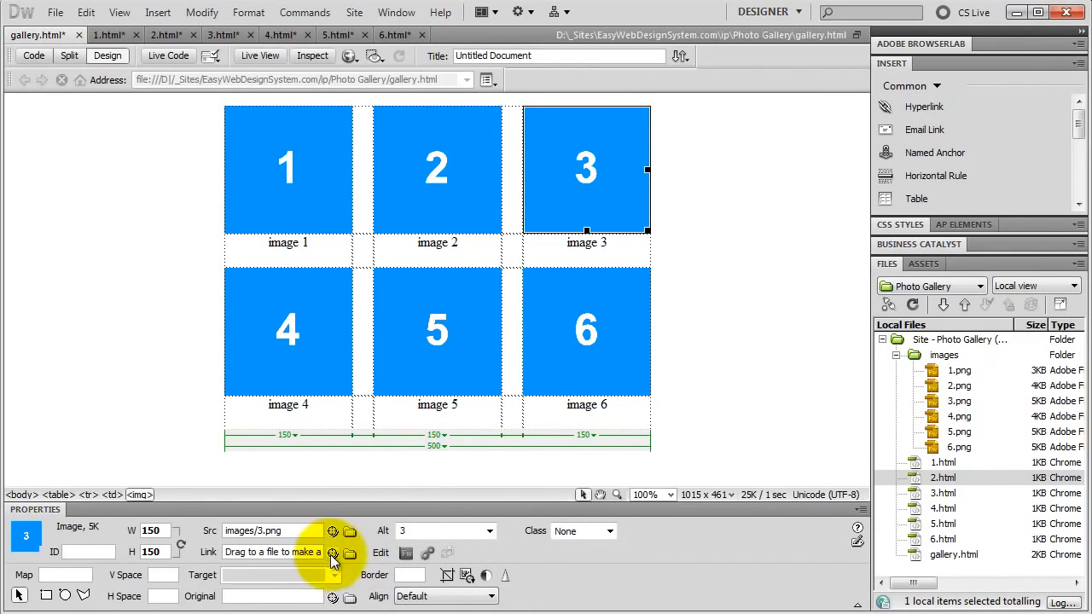
{"action": "left_click_drag", "start_coordinate": [332, 555], "coordinate": [942, 492]}
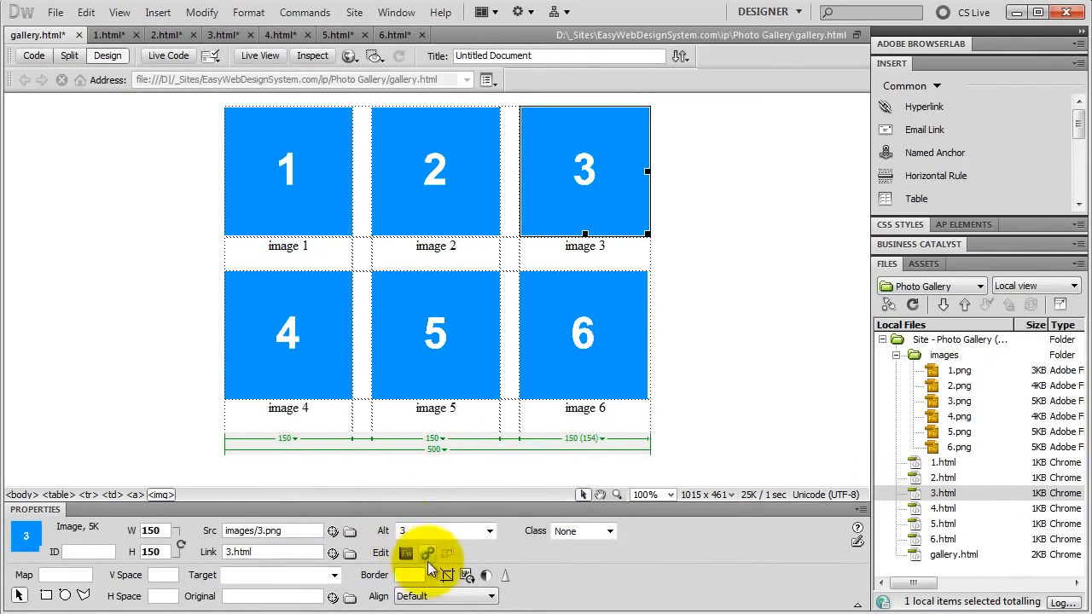
{"action": "left_click", "coordinate": [425, 572]}
{"action": "type", "text": "0"}
{"action": "key", "text": "Return"}
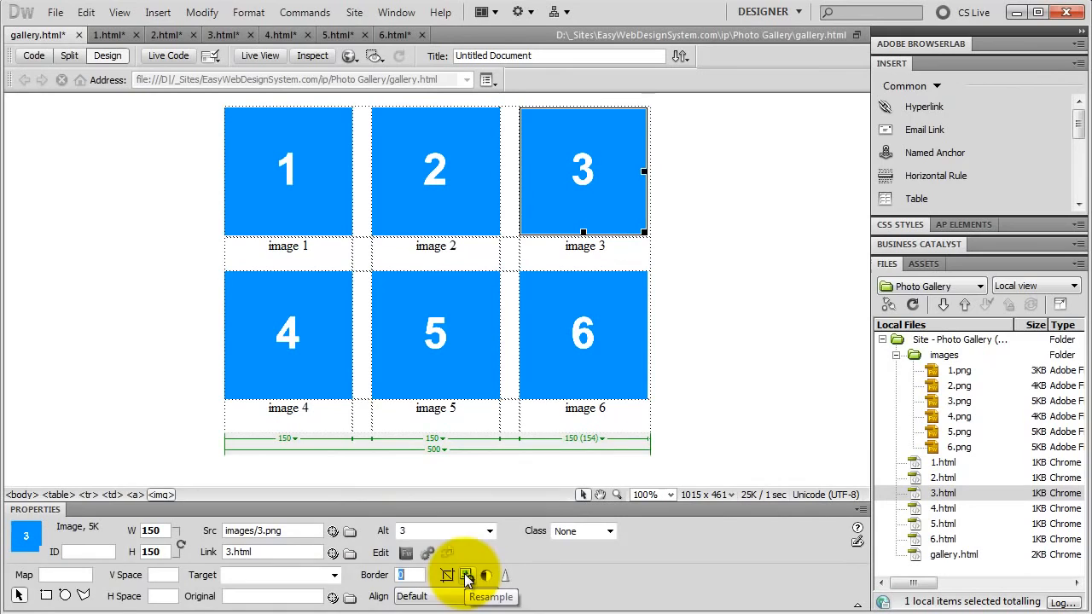
- Link the image 4 thumbnail to 4.html and set its border to 0
{"action": "left_click", "coordinate": [289, 329]}
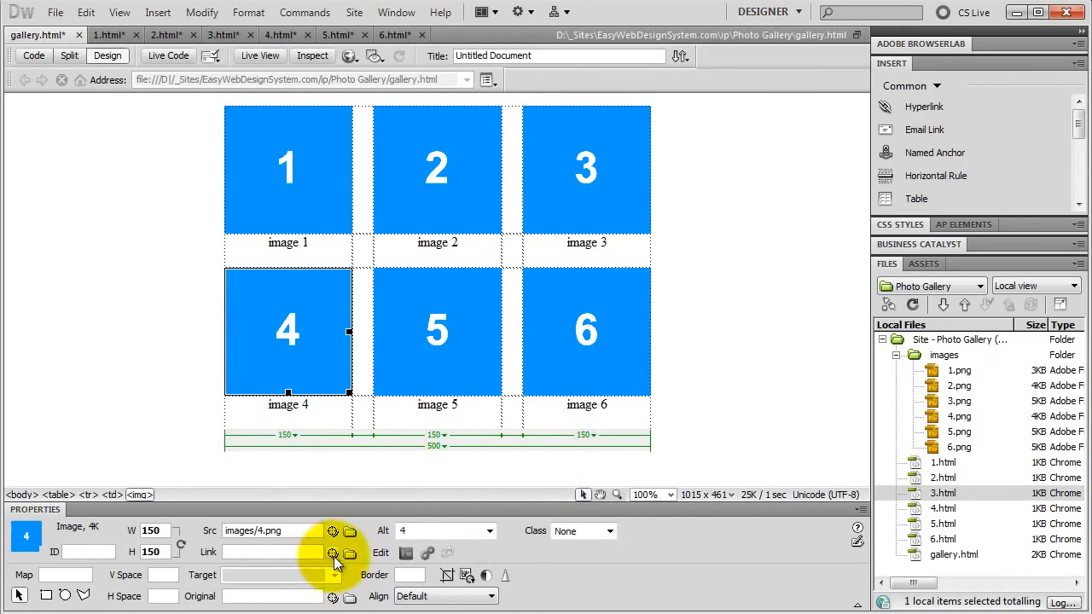
{"action": "left_click_drag", "start_coordinate": [334, 560], "coordinate": [943, 508]}
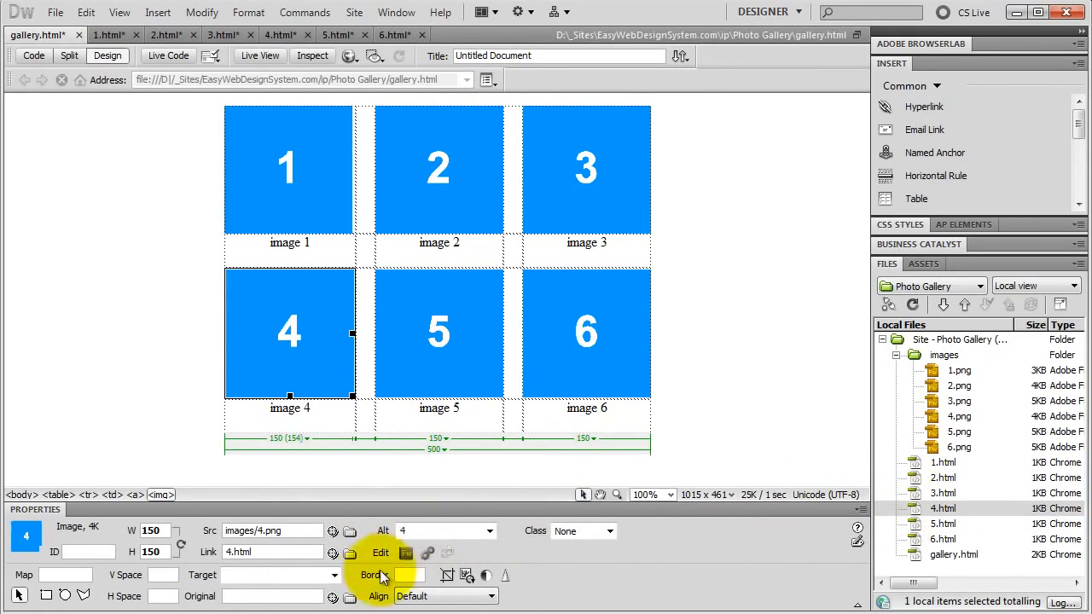
{"action": "left_click", "coordinate": [409, 575]}
{"action": "type", "text": "0"}
{"action": "key", "text": "Return"}
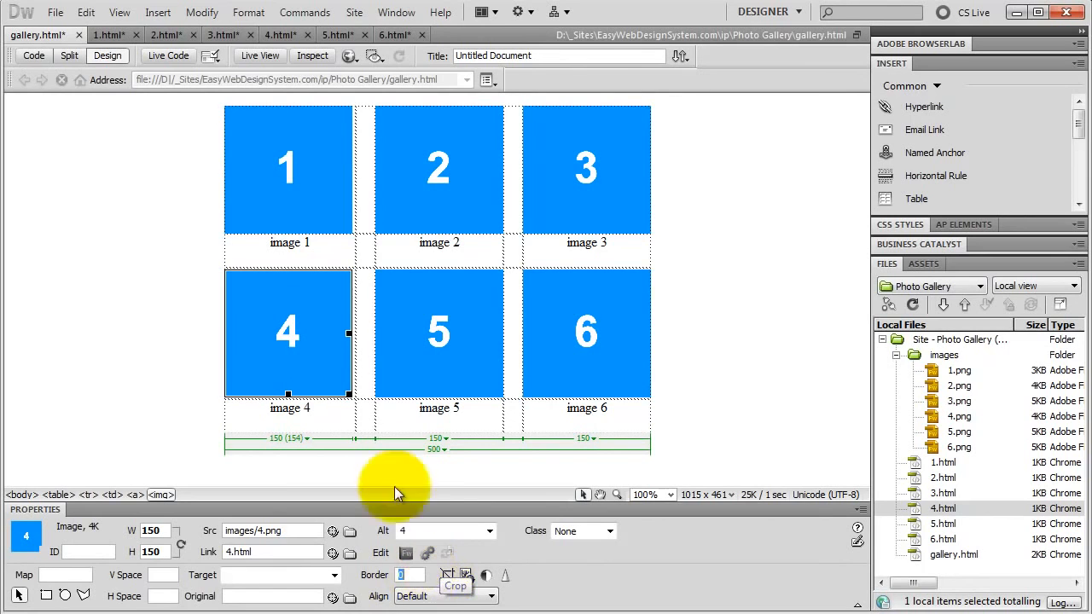
- Link the image 5 thumbnail to 5.html and set its border to 0
{"action": "left_click", "coordinate": [438, 331]}
{"action": "left_click_drag", "start_coordinate": [332, 552], "coordinate": [942, 523]}
{"action": "left_click", "coordinate": [411, 575]}
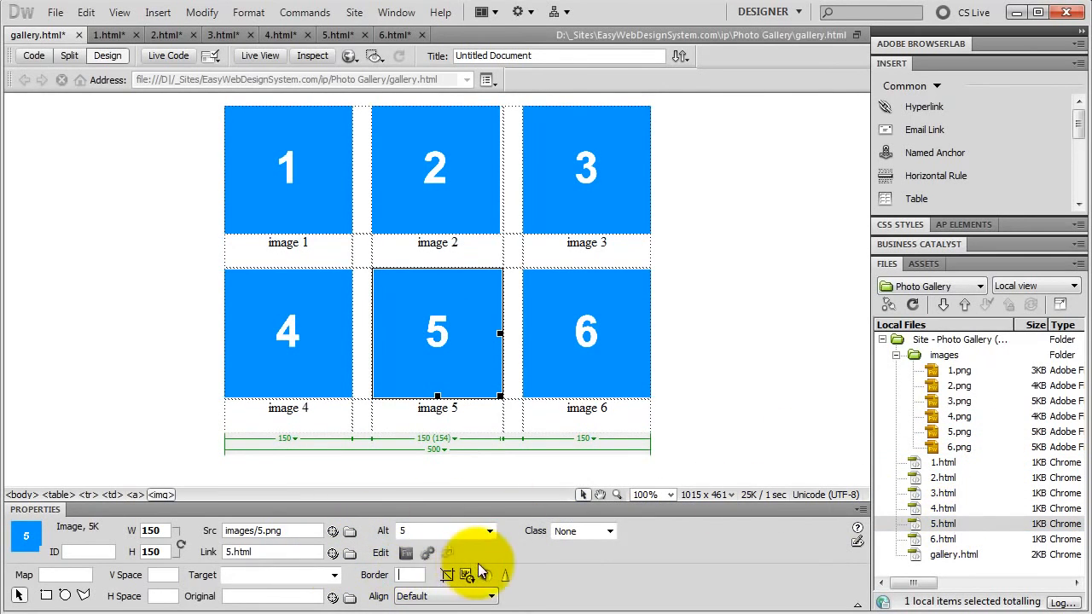
{"action": "type", "text": "0"}
{"action": "key", "text": "Return"}
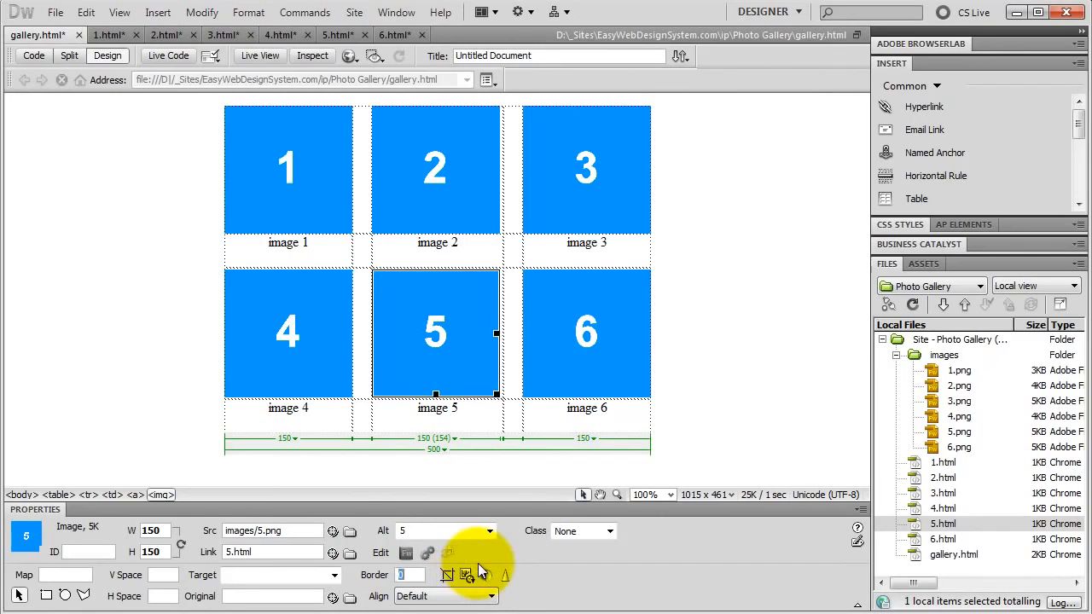
- Link the image 6 thumbnail to 6.html and set its border to 0
{"action": "left_click", "coordinate": [558, 316]}
{"action": "left_click_drag", "start_coordinate": [332, 553], "coordinate": [942, 539]}
{"action": "left_click", "coordinate": [409, 574]}
{"action": "type", "text": "0"}
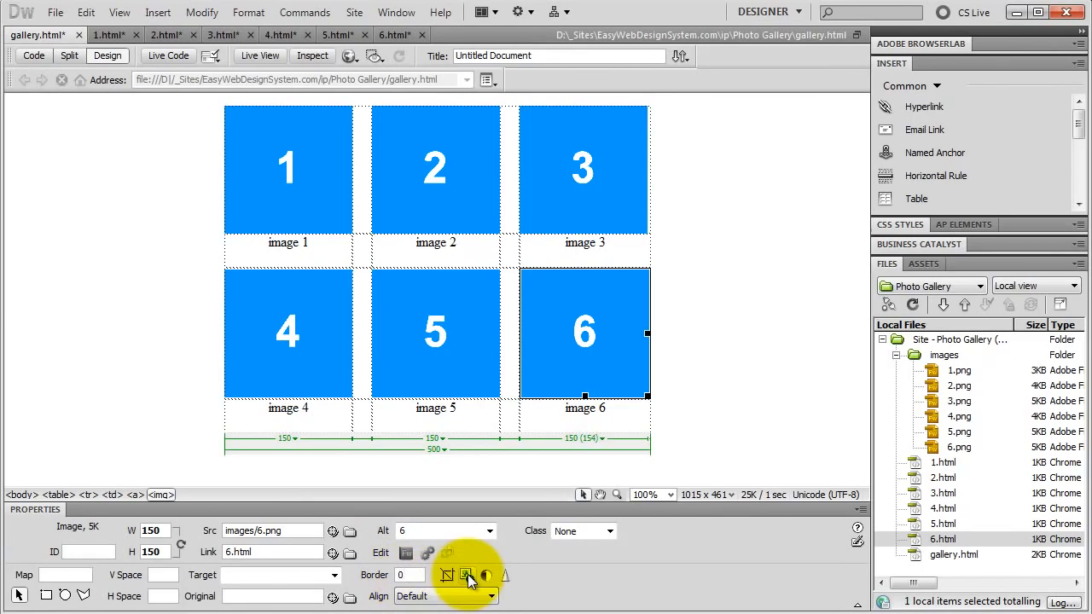
{"action": "key", "text": "Return"}
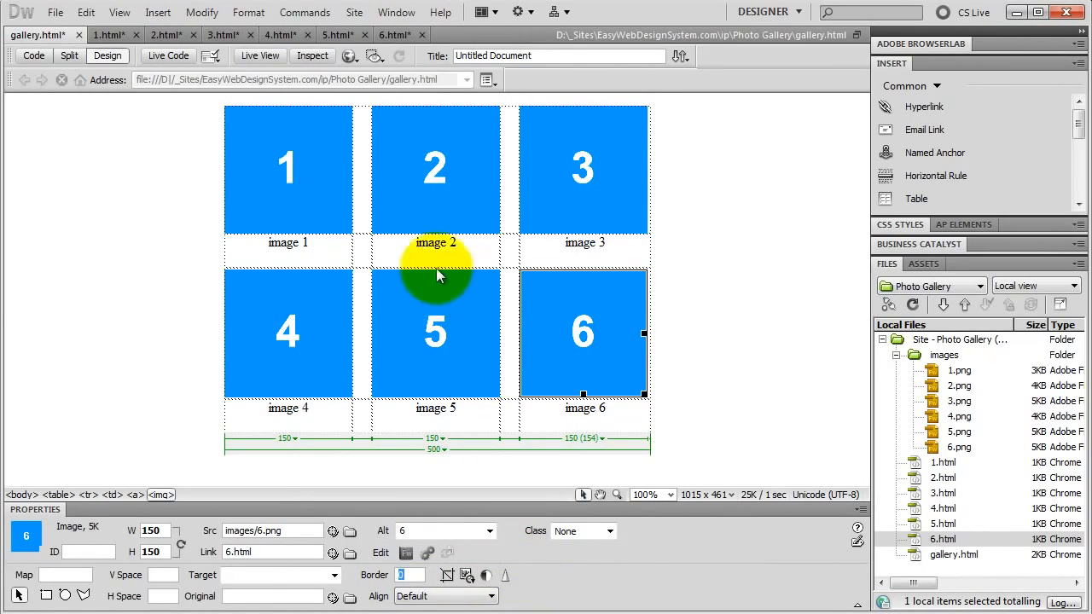
- Close the image pages 1.html through 6.html, saving the changes to each one
{"action": "left_click", "coordinate": [136, 36]}
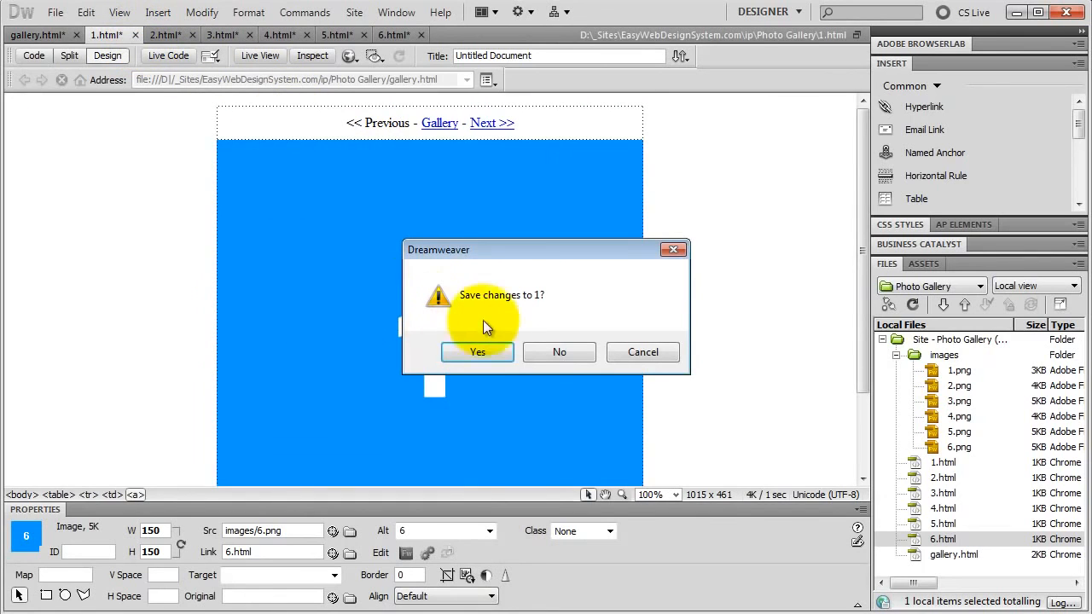
{"action": "left_click", "coordinate": [480, 352]}
{"action": "left_click", "coordinate": [134, 35]}
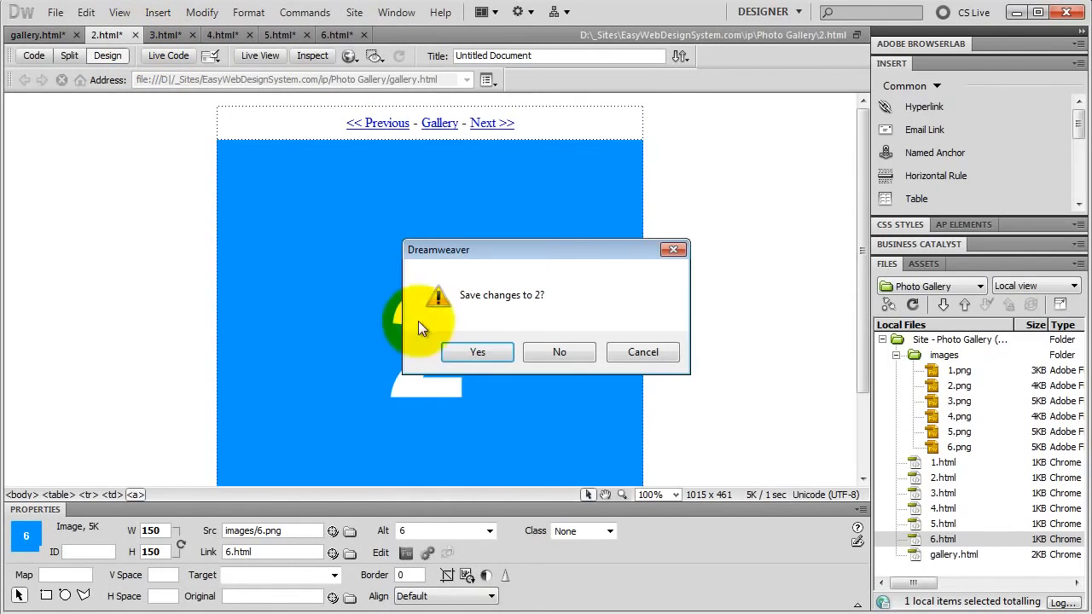
{"action": "left_click", "coordinate": [478, 351]}
{"action": "left_click", "coordinate": [134, 35]}
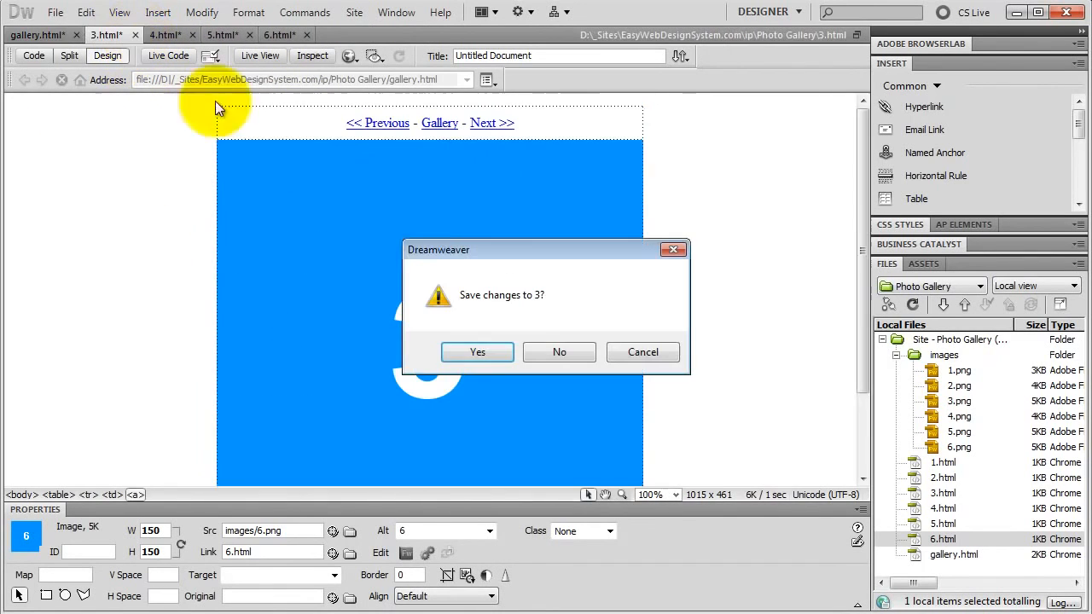
{"action": "left_click", "coordinate": [475, 352]}
{"action": "left_click", "coordinate": [135, 35]}
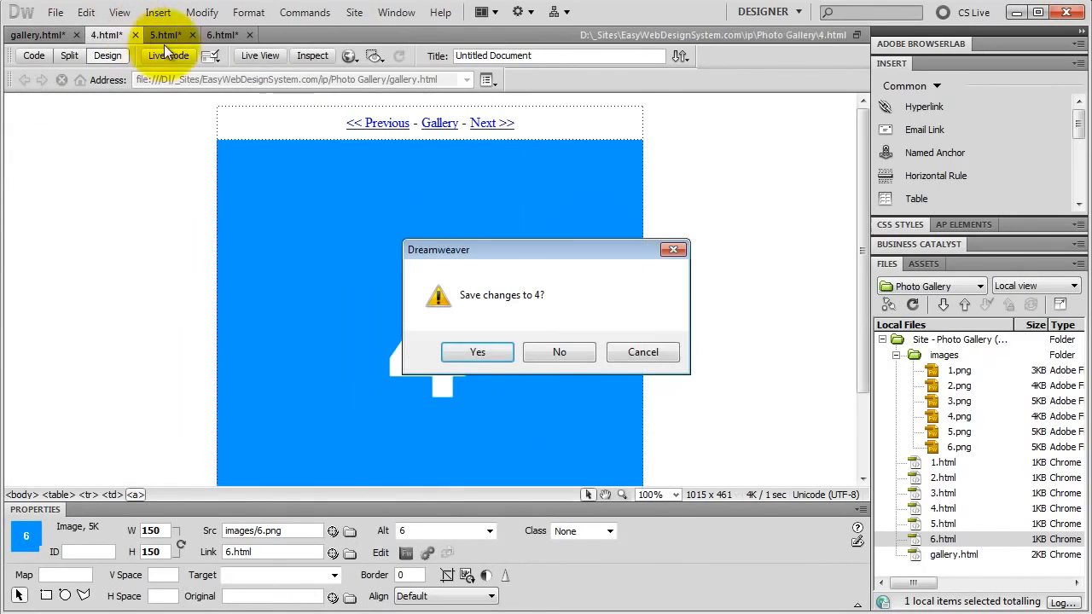
{"action": "left_click", "coordinate": [478, 351]}
{"action": "left_click", "coordinate": [135, 35]}
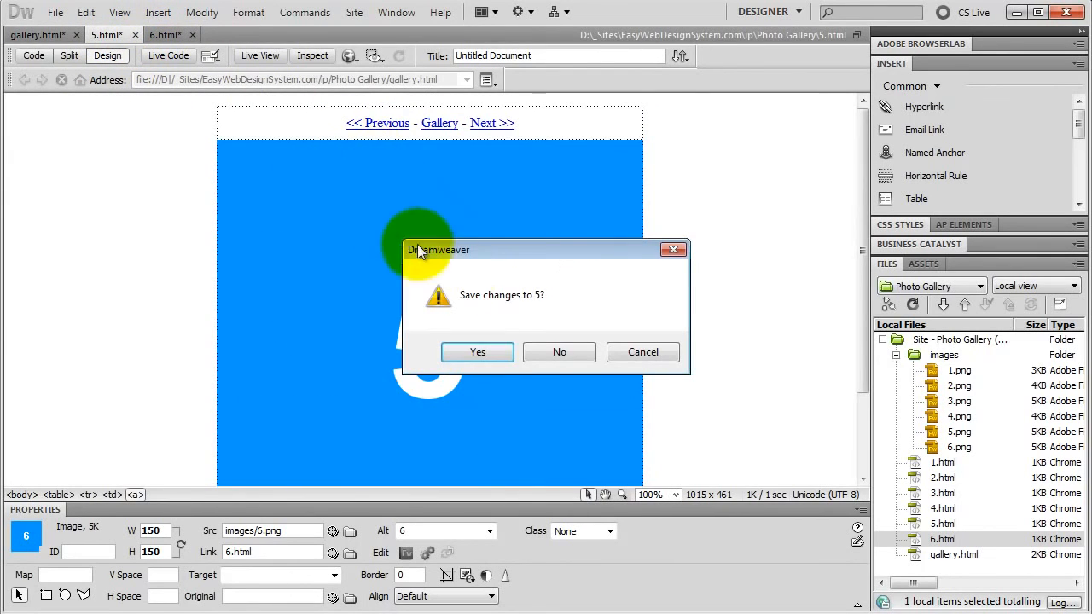
{"action": "left_click", "coordinate": [491, 353]}
{"action": "left_click", "coordinate": [135, 35]}
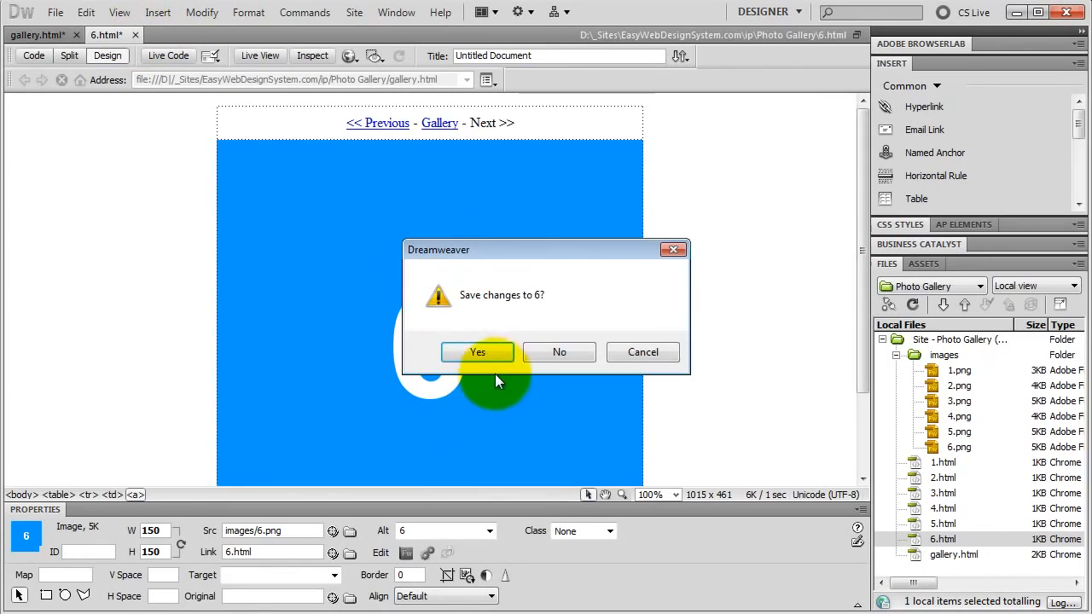
{"action": "left_click", "coordinate": [475, 352]}
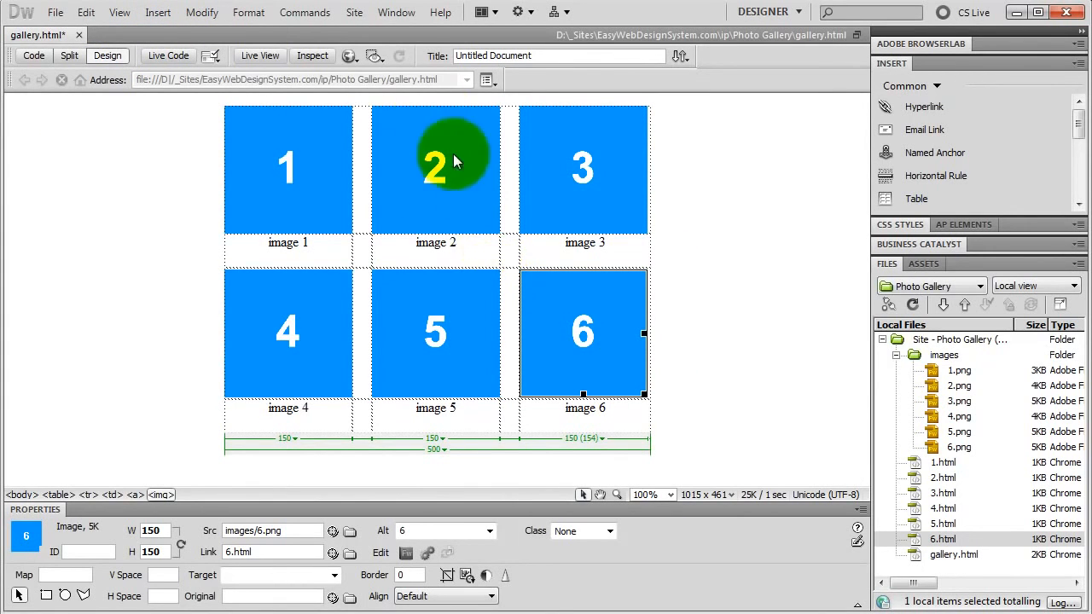
- Preview gallery.html in a web browser, saving its changes
{"action": "left_click", "coordinate": [349, 55]}
{"action": "left_click", "coordinate": [436, 152]}
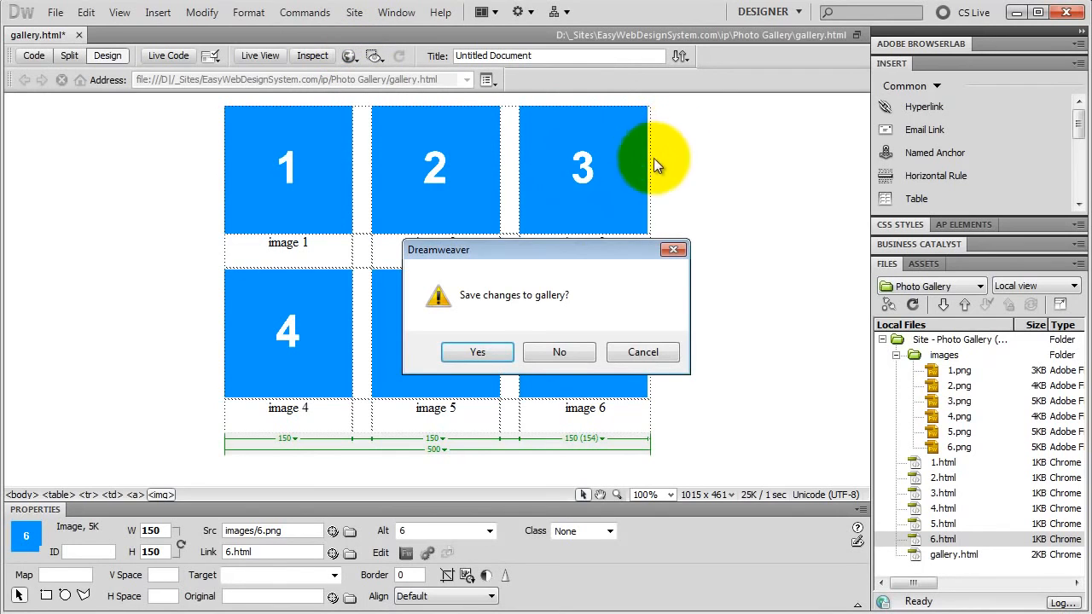
{"action": "left_click", "coordinate": [488, 352]}
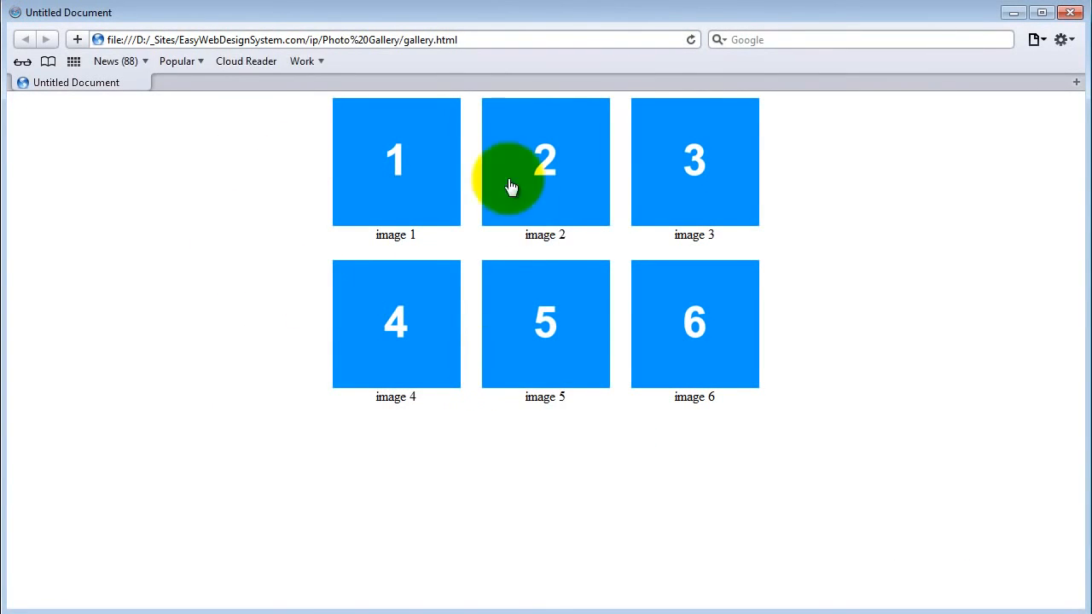
- Test the gallery in the browser by opening image 1, following its Next link to image 2 and returning through the Gallery link
{"action": "left_click", "coordinate": [398, 177]}
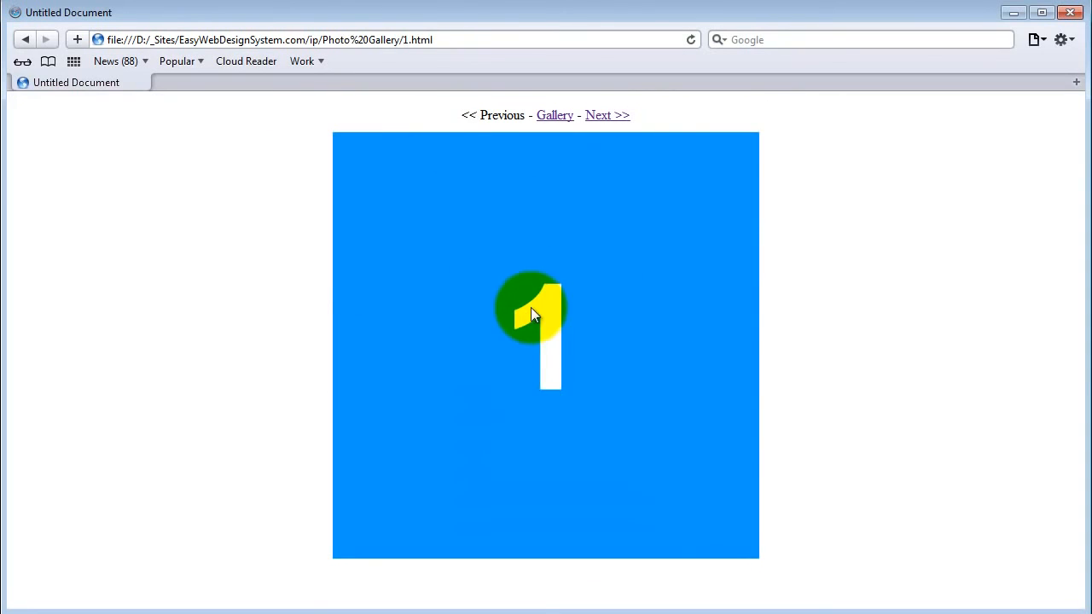
{"action": "left_click", "coordinate": [602, 116]}
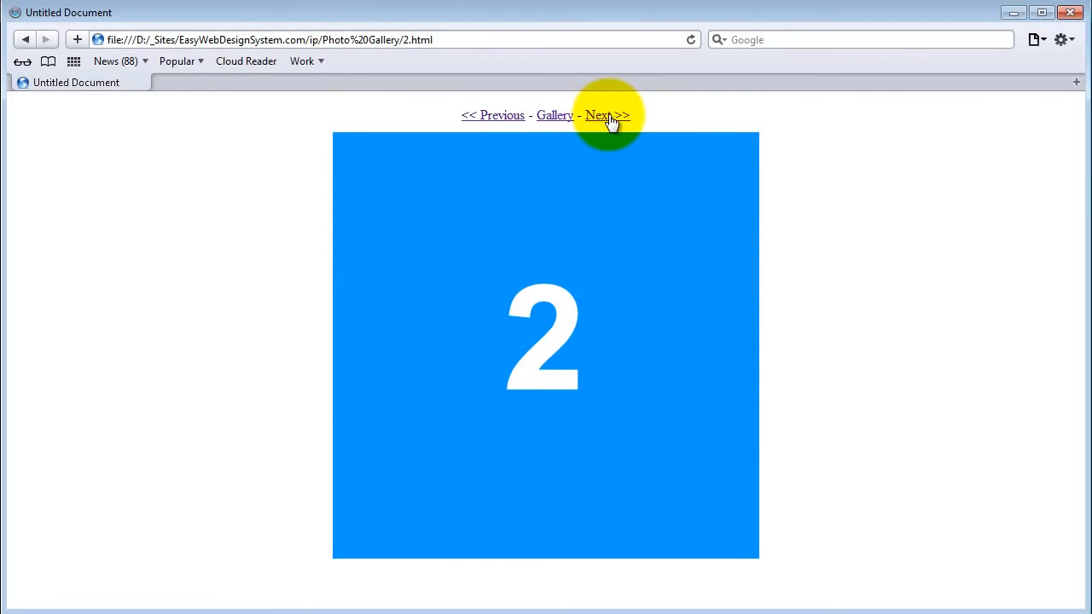
{"action": "left_click", "coordinate": [556, 116]}
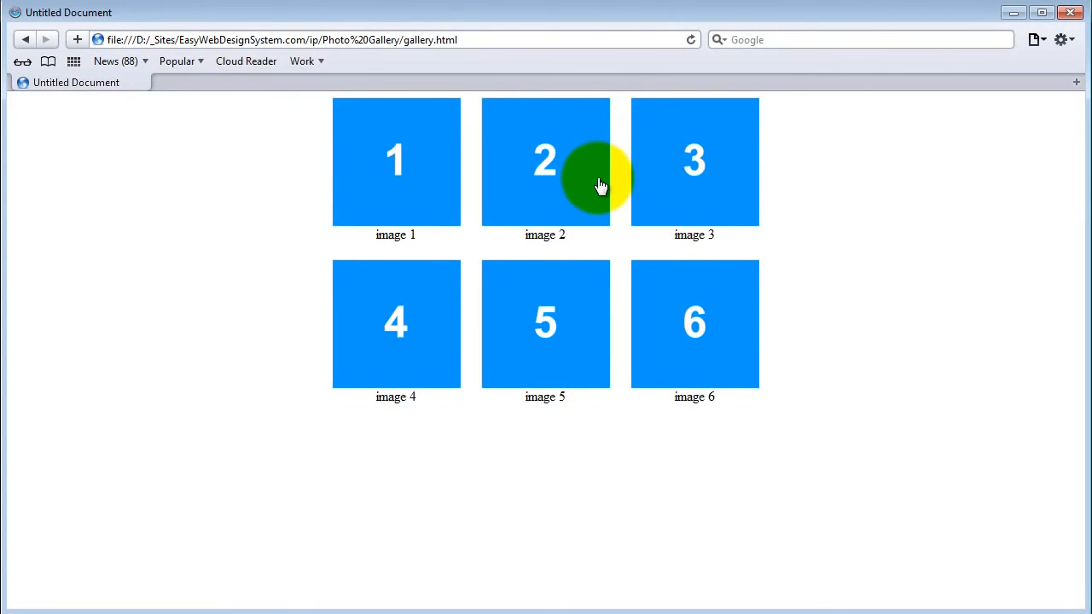